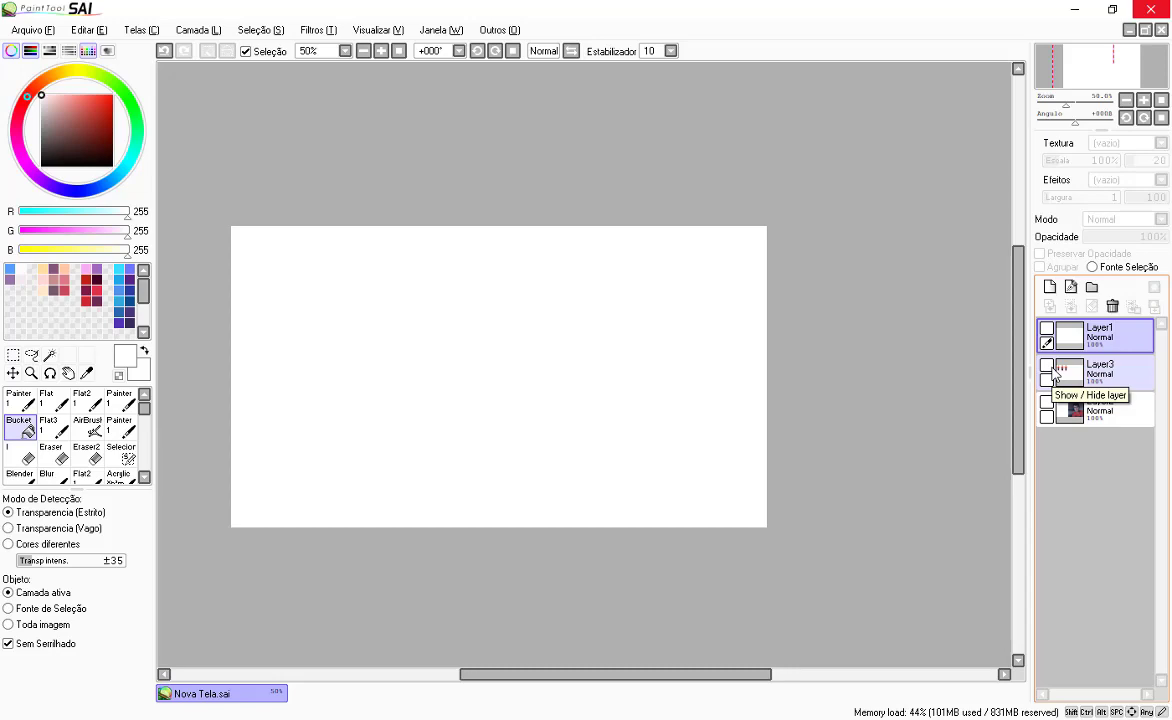
Step: Show Layer3 with the pixel character references and Layer2 with the portrait photo
{"action": "left_click", "coordinate": [1047, 370]}
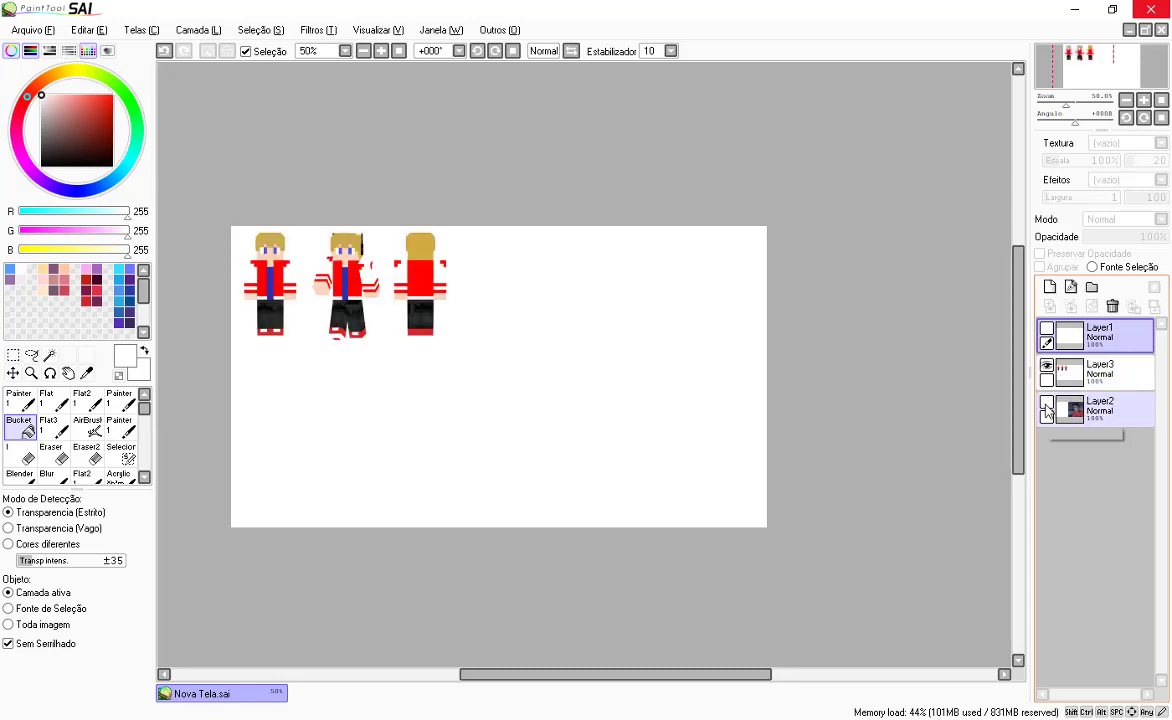
{"action": "left_click", "coordinate": [1047, 406]}
{"action": "scroll", "coordinate": [575, 333], "scroll_direction": "down", "scroll_amount": 4}
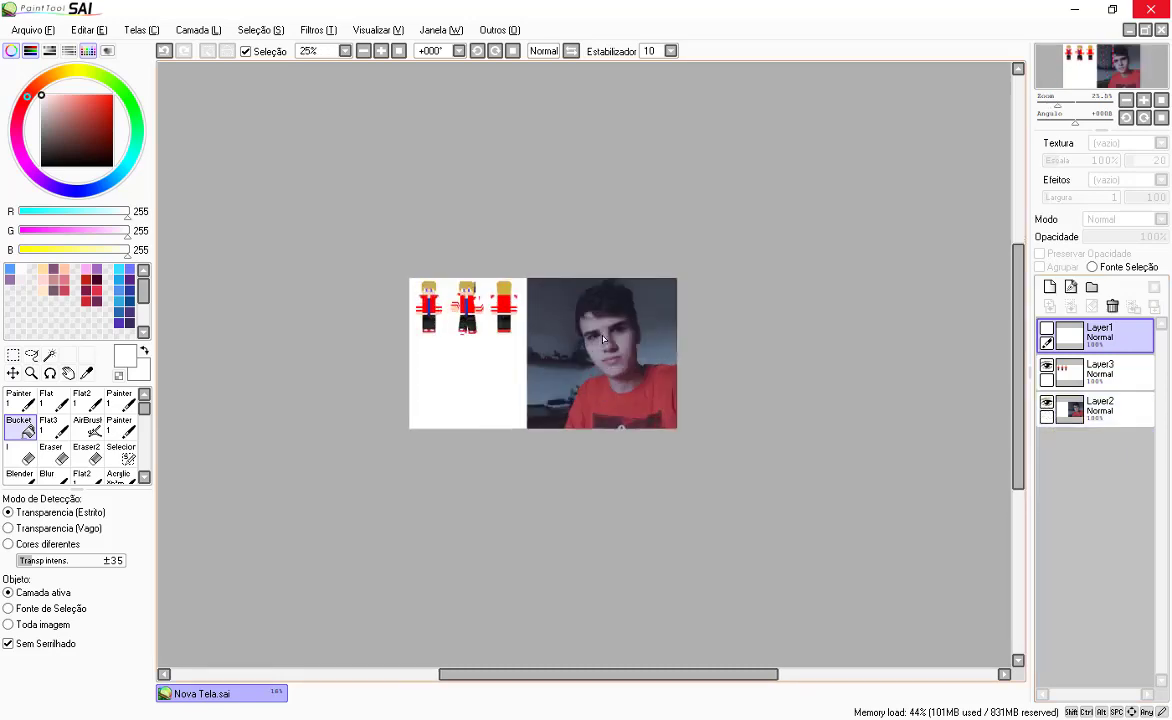
{"action": "scroll", "coordinate": [575, 333], "scroll_direction": "up", "scroll_amount": 2}
{"action": "scroll", "coordinate": [575, 333], "scroll_direction": "up", "scroll_amount": 3}
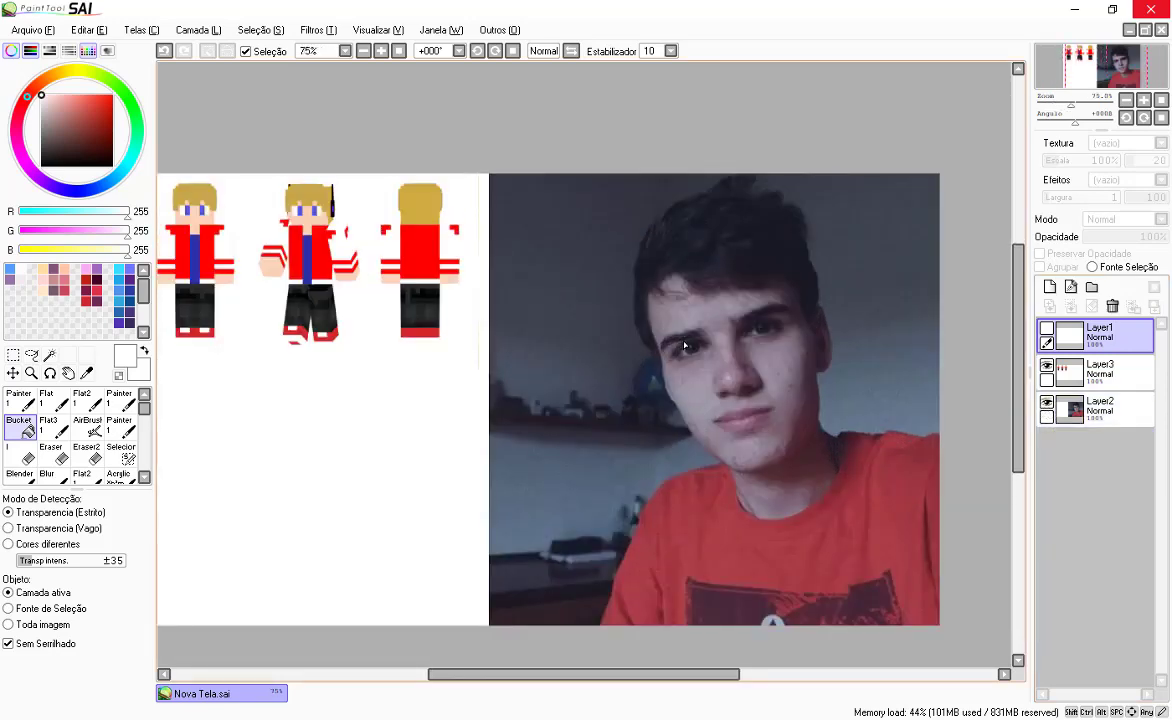
{"action": "scroll", "coordinate": [685, 345], "scroll_direction": "down", "scroll_amount": 1}
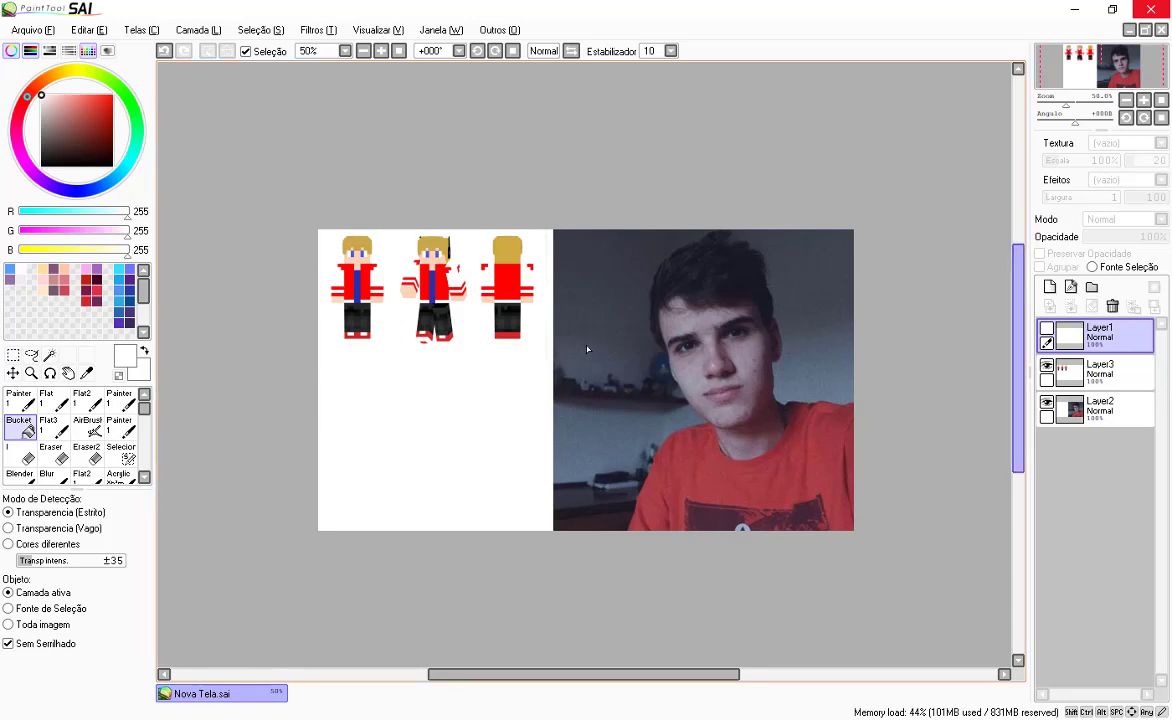
Step: Replace the hidden Layer1 with a new empty layer on top and select the AirBrush
{"action": "left_click", "coordinate": [1046, 329]}
{"action": "left_click", "coordinate": [1046, 329]}
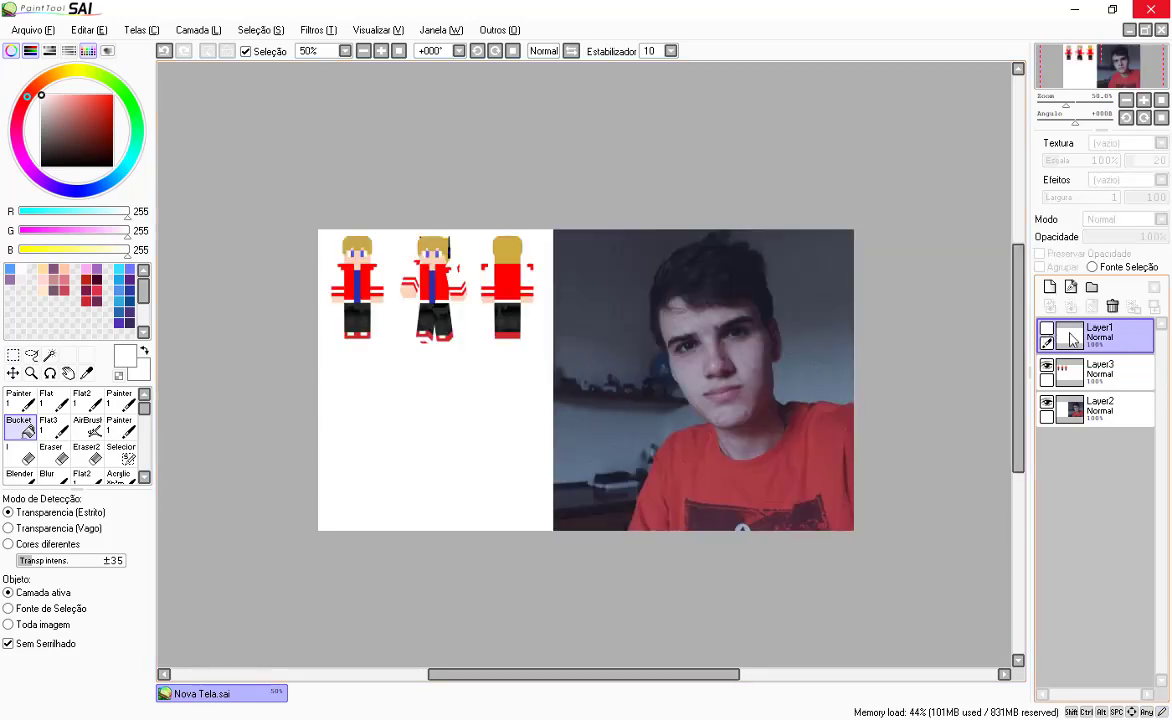
{"action": "left_click", "coordinate": [1112, 305]}
{"action": "left_click", "coordinate": [1058, 288]}
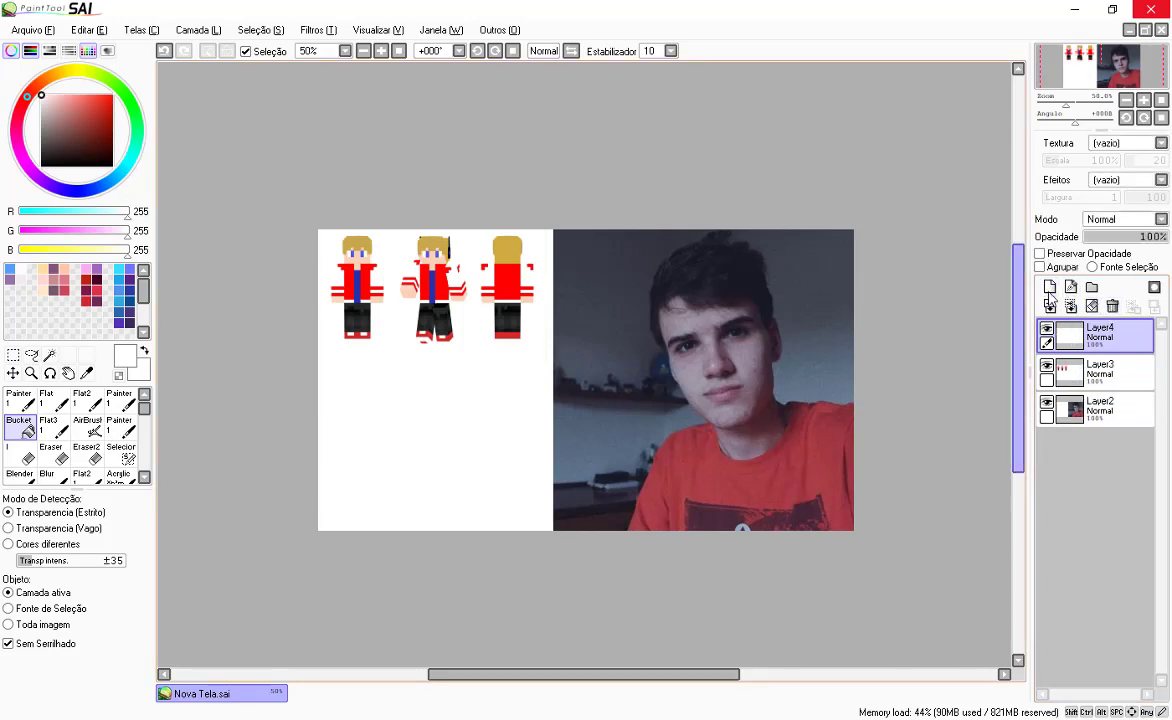
{"action": "left_click", "coordinate": [80, 428]}
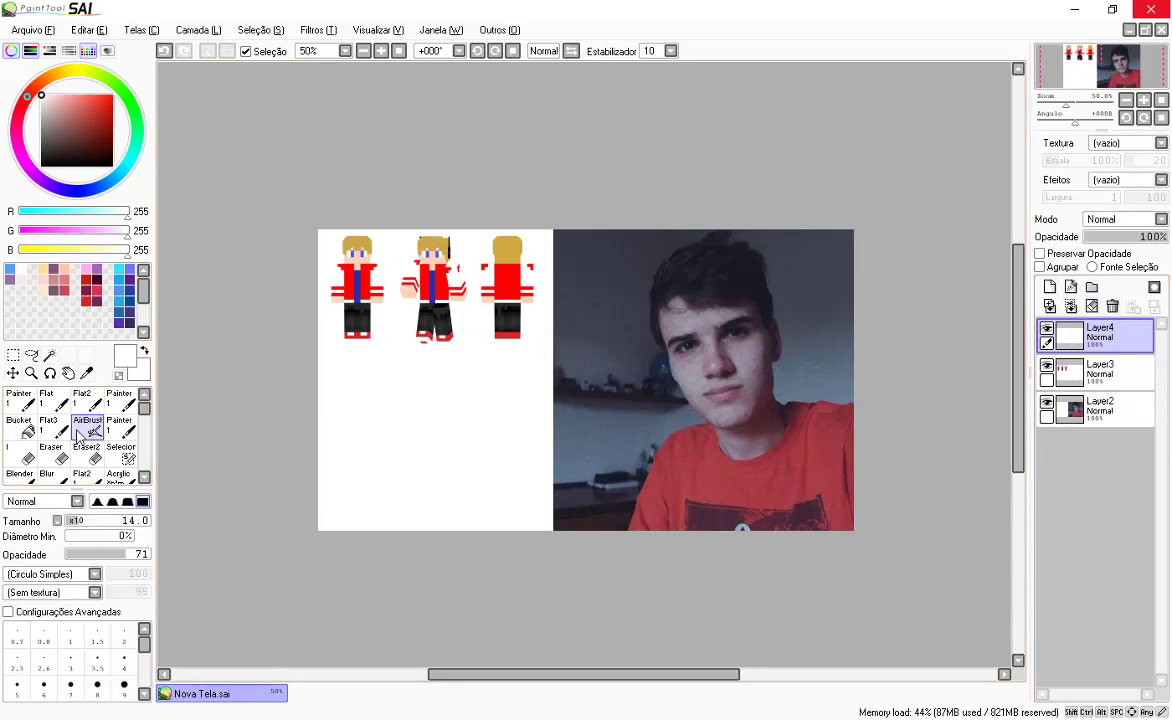
Step: Try the Luminosidade blending mode on the new top layer and return it to Normal
{"action": "left_click", "coordinate": [1115, 219]}
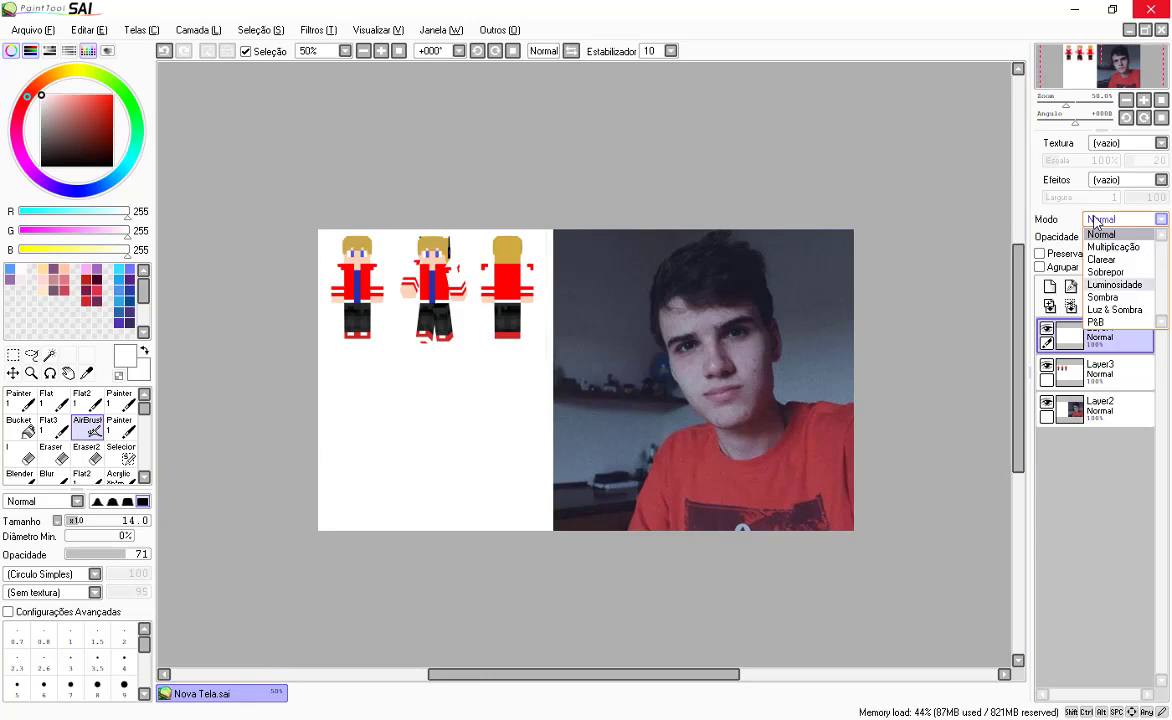
{"action": "left_click", "coordinate": [1114, 284]}
{"action": "left_click", "coordinate": [1113, 221]}
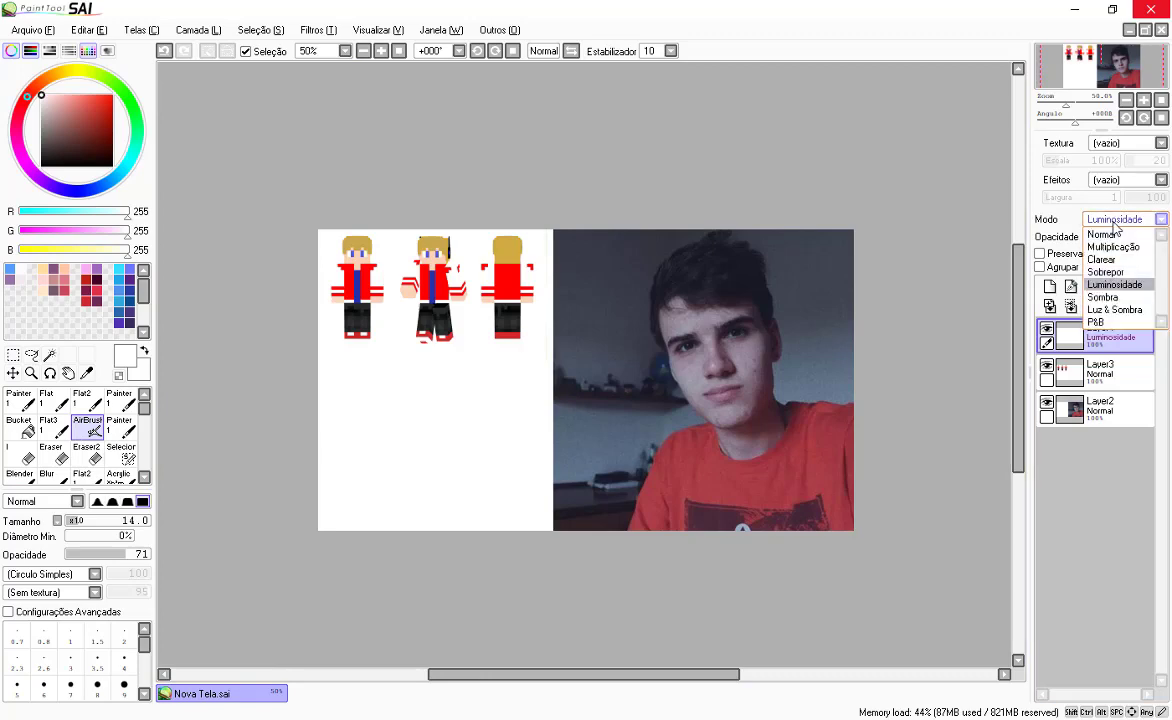
{"action": "left_click", "coordinate": [1113, 224]}
{"action": "left_click", "coordinate": [1108, 222]}
{"action": "left_click", "coordinate": [1104, 220]}
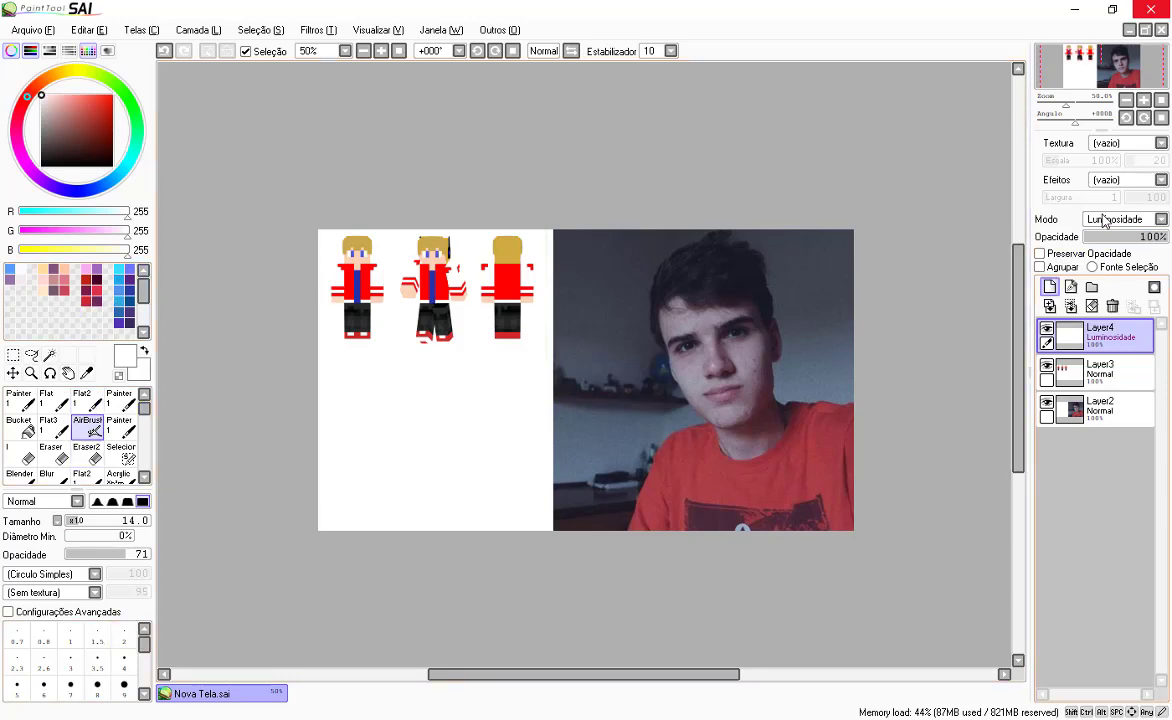
{"action": "left_click", "coordinate": [1123, 220]}
{"action": "left_click", "coordinate": [1117, 237]}
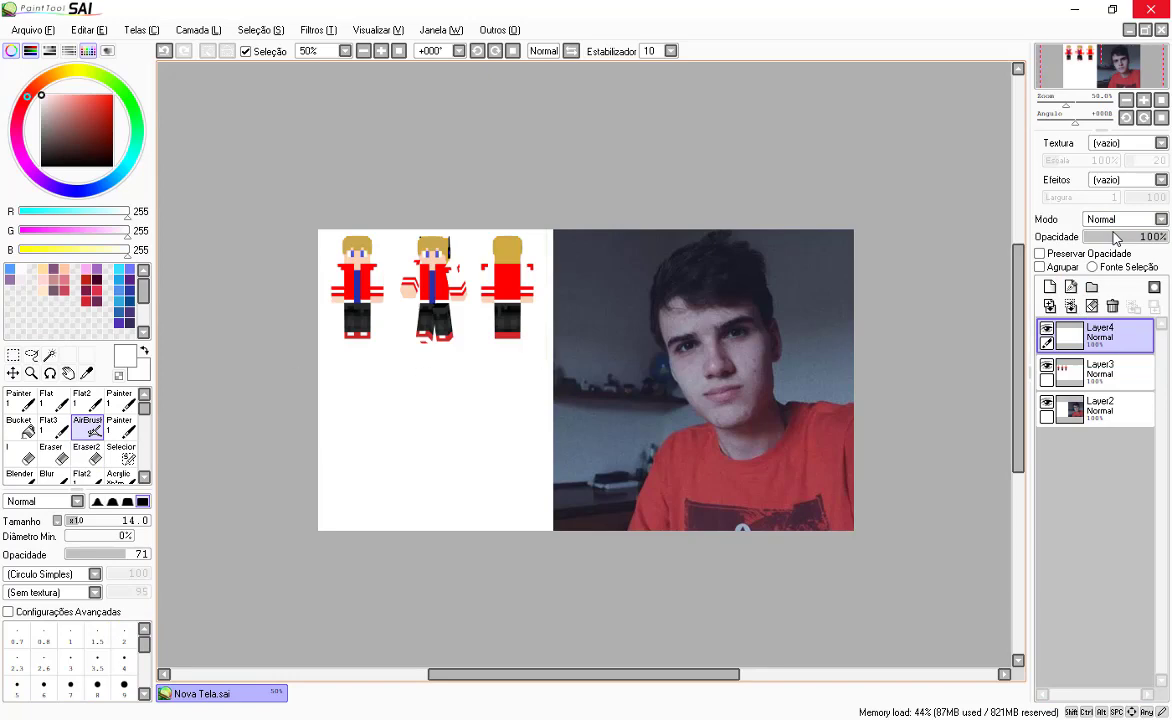
{"action": "scroll", "coordinate": [450, 278], "scroll_direction": "down", "scroll_amount": 2}
{"action": "scroll", "coordinate": [545, 360], "scroll_direction": "up", "scroll_amount": 2}
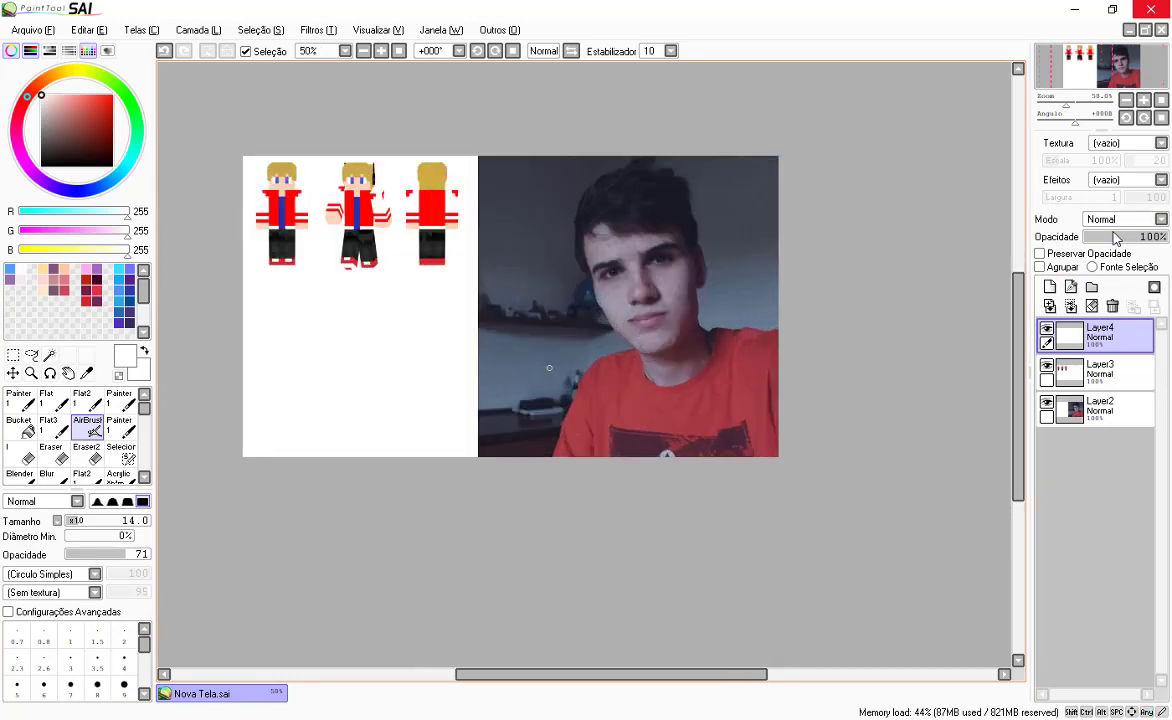
{"action": "scroll", "coordinate": [494, 379], "scroll_direction": "down", "scroll_amount": 1}
{"action": "scroll", "coordinate": [598, 334], "scroll_direction": "up", "scroll_amount": 1}
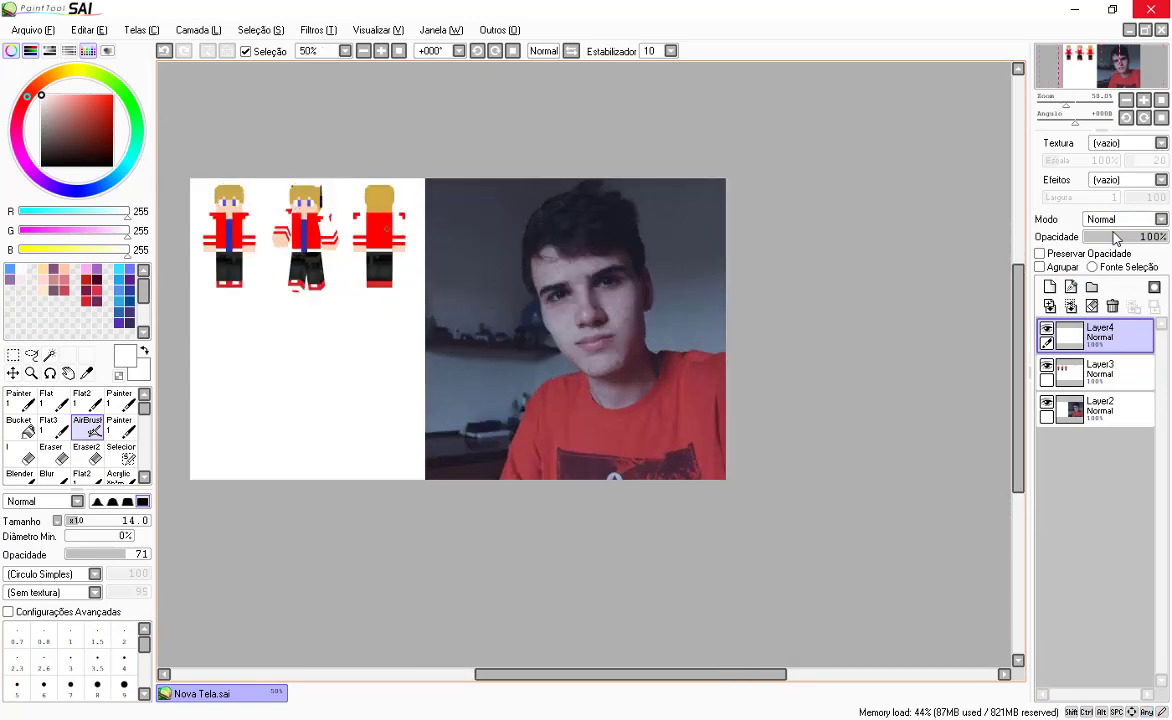
{"action": "scroll", "coordinate": [704, 240], "scroll_direction": "down", "scroll_amount": 1}
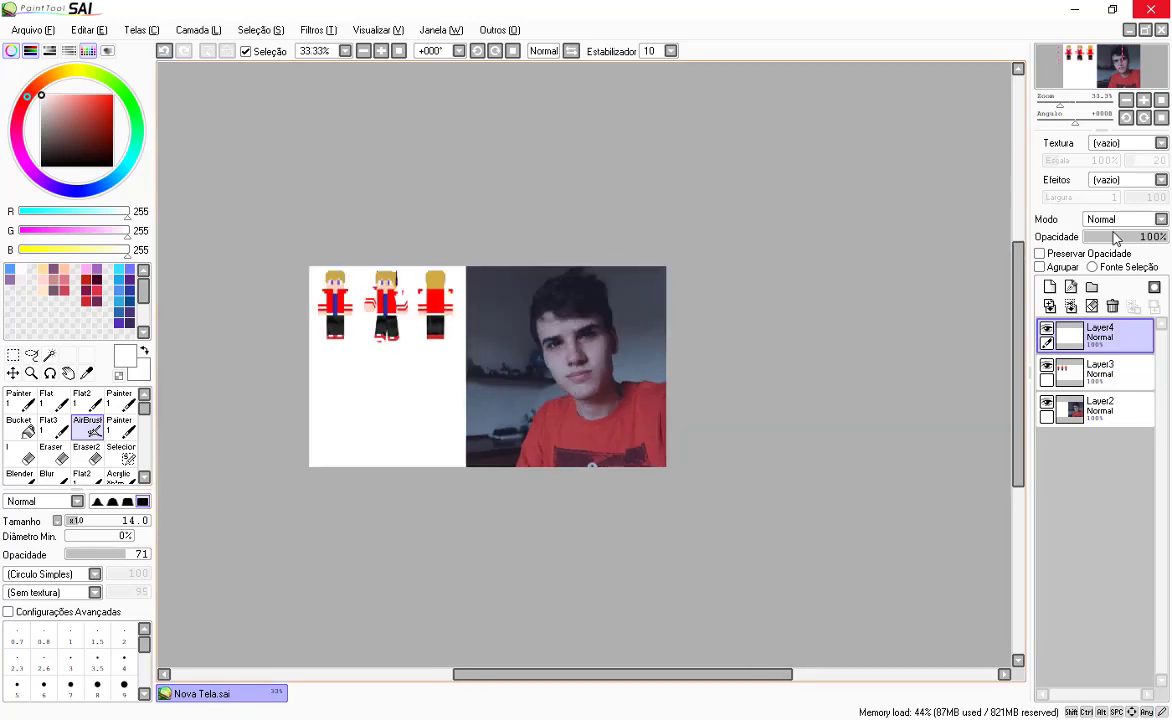
{"action": "scroll", "coordinate": [537, 303], "scroll_direction": "up", "scroll_amount": 1}
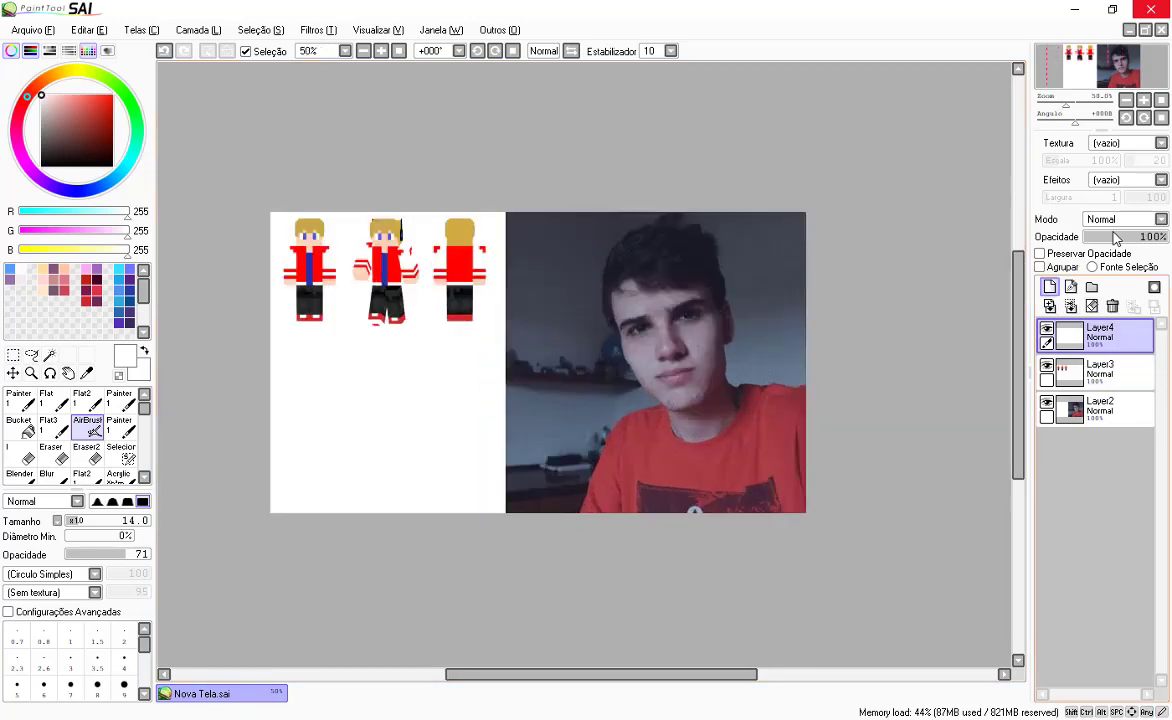
Step: Recreate the empty top layer in Sobrepor mode and sample the blond hair colour from the rear-view character
{"action": "left_click", "coordinate": [1112, 306]}
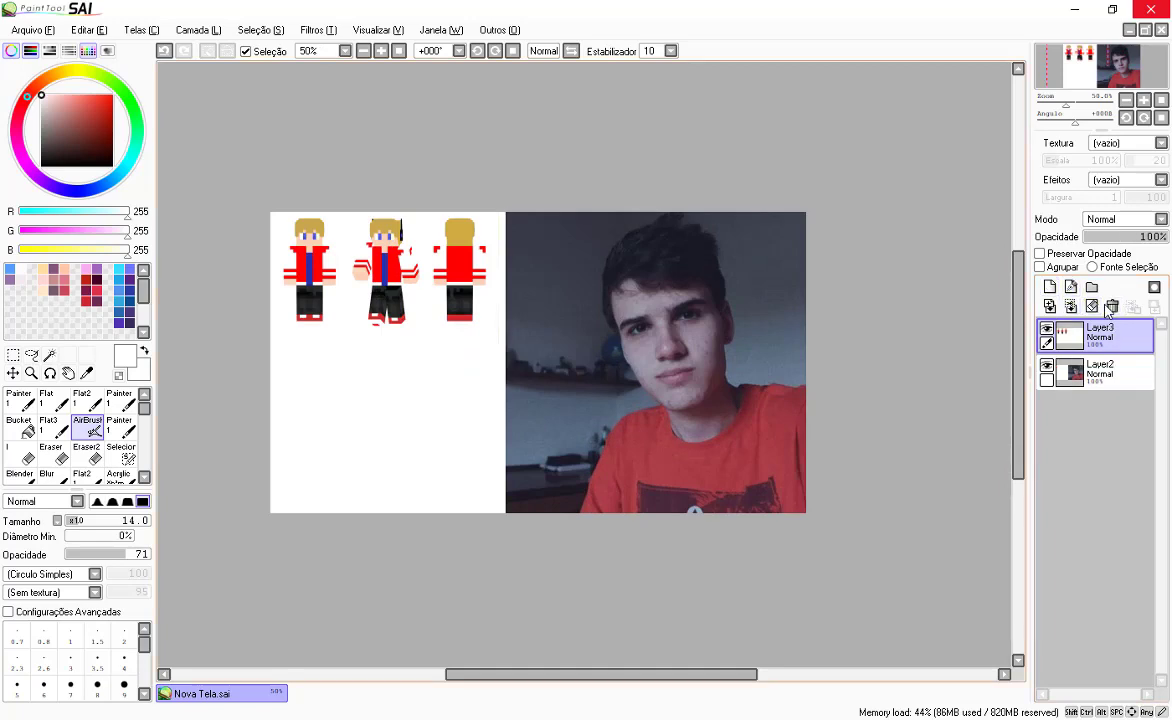
{"action": "left_click", "coordinate": [1049, 305]}
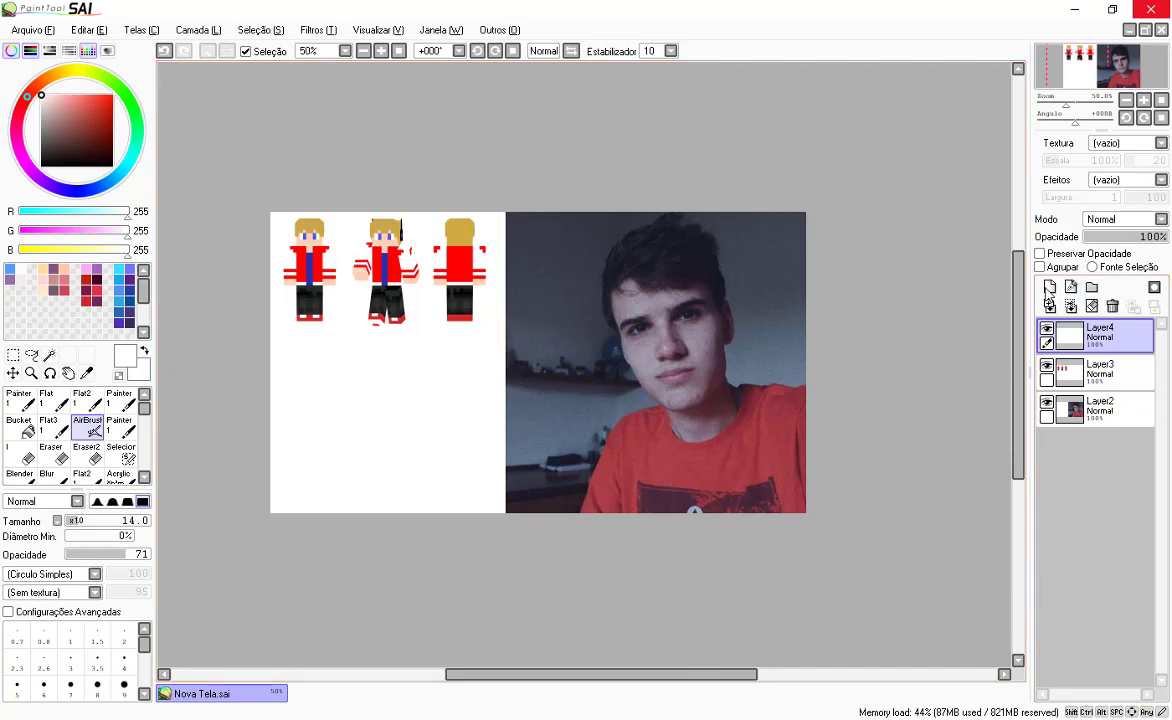
{"action": "left_click", "coordinate": [466, 235], "text": "alt"}
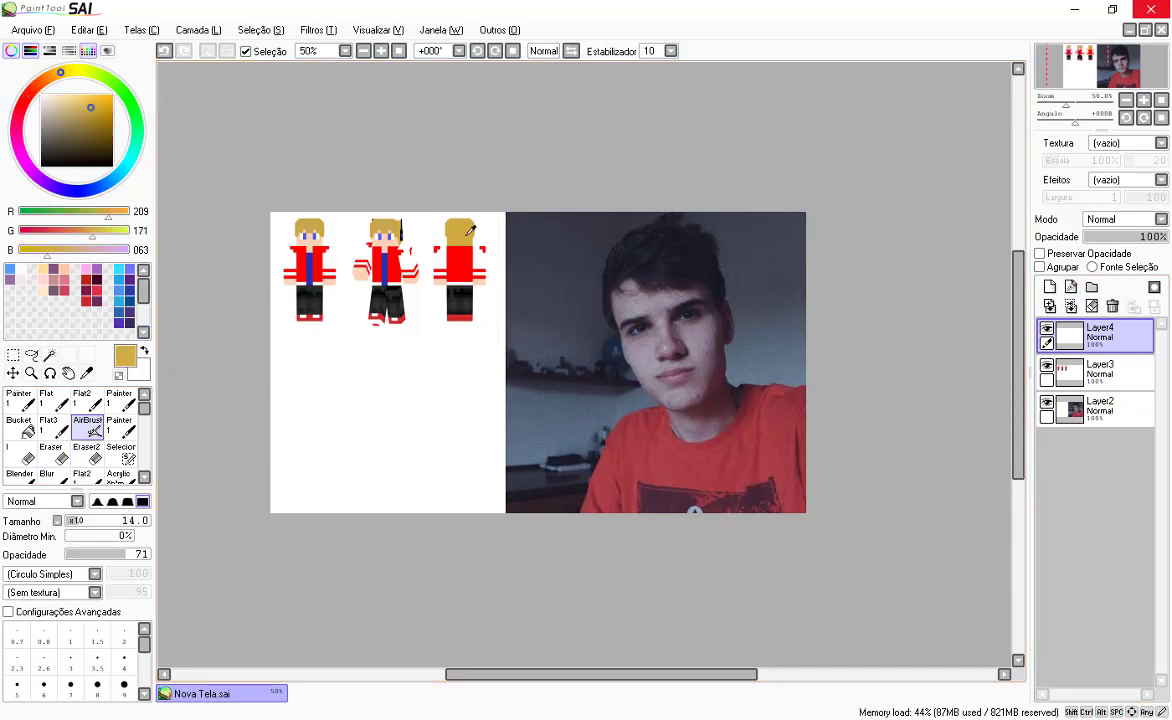
{"action": "left_click", "coordinate": [1120, 219]}
{"action": "left_click", "coordinate": [1108, 269]}
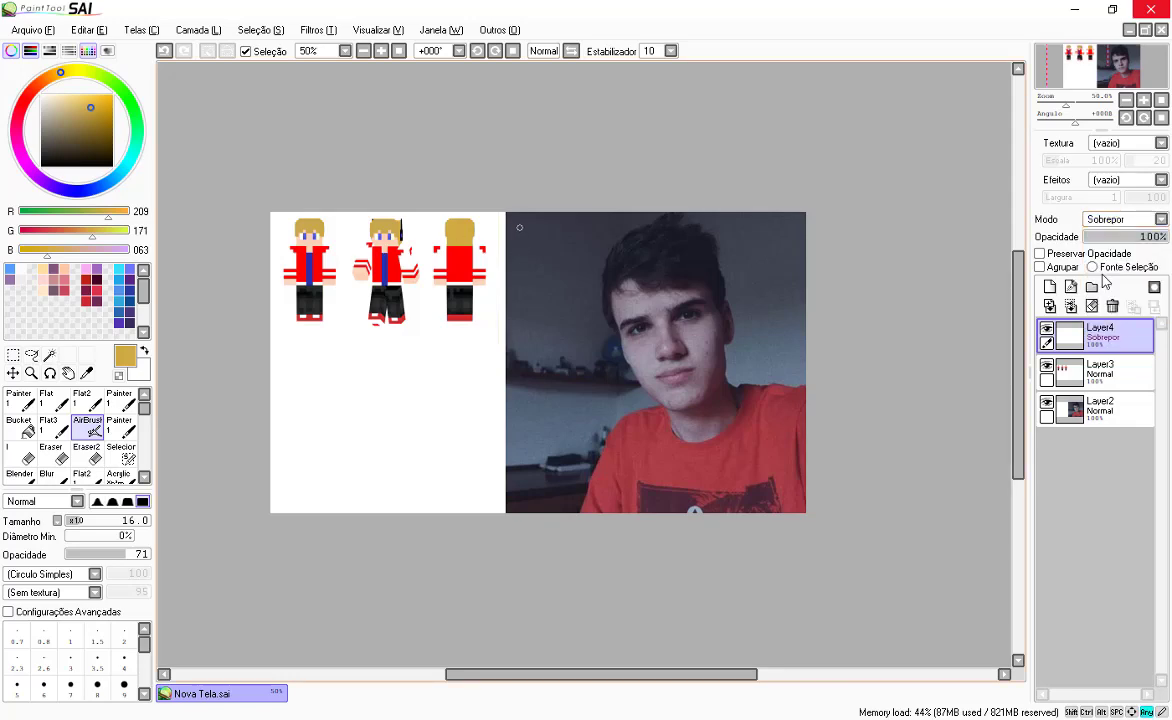
Step: Set the AirBrush to size 50 and opacity 29 with the softer rounded edge shape
{"action": "key", "text": "]"}
{"action": "key", "text": "]"}
{"action": "key", "text": "]"}
{"action": "key", "text": "]"}
{"action": "key", "text": "]"}
{"action": "left_click_drag", "start_coordinate": [126, 554], "coordinate": [91, 555]}
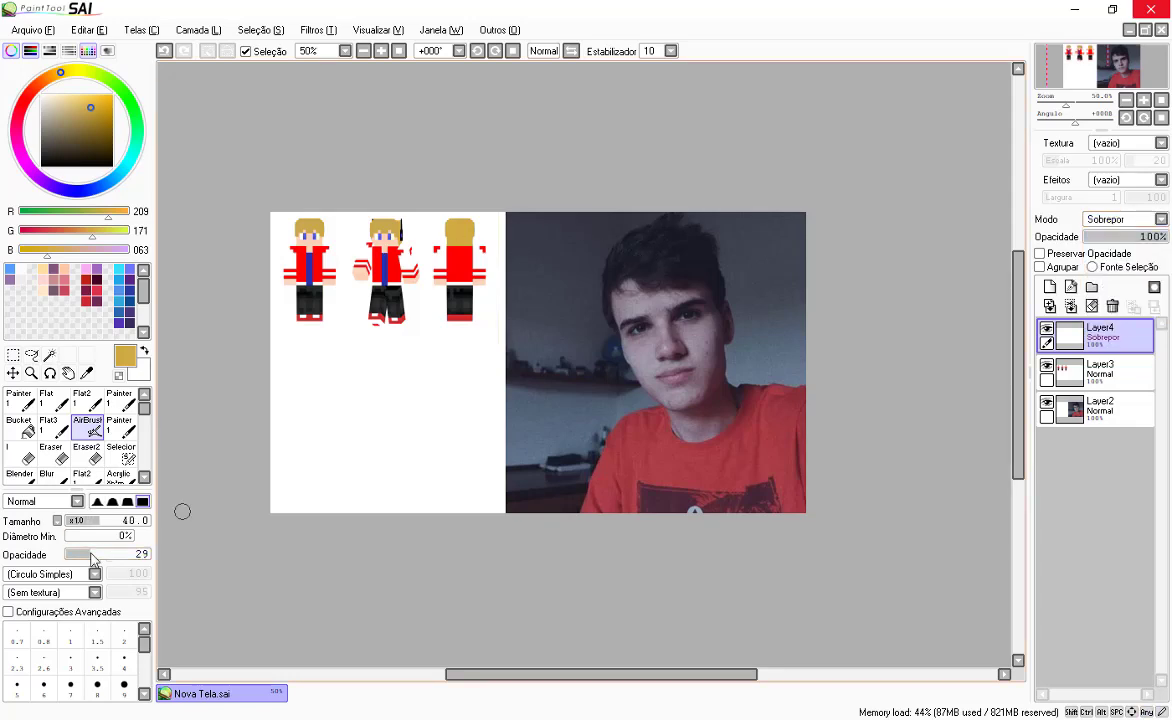
{"action": "key", "text": "bracketright"}
{"action": "left_click", "coordinate": [112, 501]}
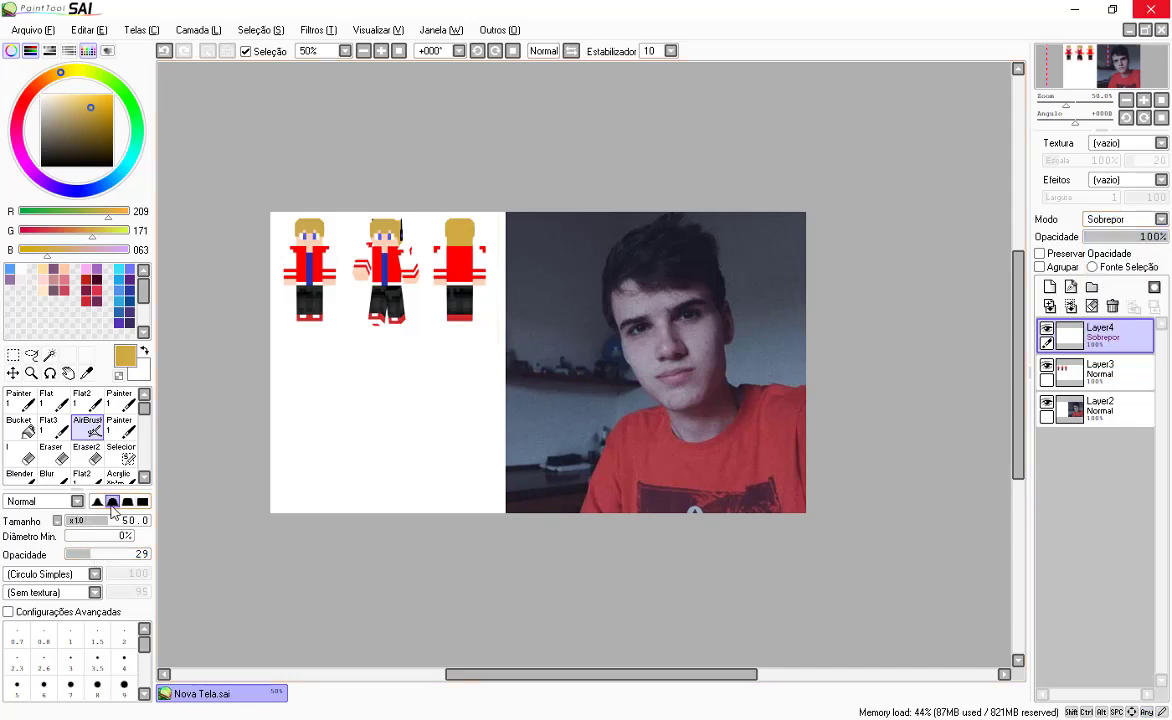
Step: Paint over the hair in the portrait, using the saturated yellow RGB 255, 188, 1
{"action": "mouse_move", "coordinate": [618, 256]}
{"action": "left_mouse_down"}
{"action": "mouse_move", "coordinate": [657, 271]}
{"action": "mouse_move", "coordinate": [646, 260]}
{"action": "mouse_move", "coordinate": [668, 249]}
{"action": "mouse_move", "coordinate": [687, 277]}
{"action": "mouse_move", "coordinate": [691, 228]}
{"action": "mouse_move", "coordinate": [711, 252]}
{"action": "mouse_move", "coordinate": [717, 307]}
{"action": "mouse_move", "coordinate": [711, 248]}
{"action": "mouse_move", "coordinate": [673, 237]}
{"action": "mouse_move", "coordinate": [681, 219]}
{"action": "mouse_move", "coordinate": [660, 219]}
{"action": "mouse_move", "coordinate": [613, 270]}
{"action": "mouse_move", "coordinate": [602, 312]}
{"action": "mouse_move", "coordinate": [614, 326]}
{"action": "mouse_move", "coordinate": [608, 282]}
{"action": "mouse_move", "coordinate": [622, 249]}
{"action": "mouse_move", "coordinate": [640, 242]}
{"action": "mouse_move", "coordinate": [621, 243]}
{"action": "mouse_move", "coordinate": [673, 231]}
{"action": "mouse_move", "coordinate": [670, 217]}
{"action": "mouse_move", "coordinate": [633, 267]}
{"action": "mouse_move", "coordinate": [642, 287]}
{"action": "mouse_move", "coordinate": [672, 284]}
{"action": "mouse_move", "coordinate": [693, 259]}
{"action": "mouse_move", "coordinate": [694, 232]}
{"action": "mouse_move", "coordinate": [718, 244]}
{"action": "mouse_move", "coordinate": [621, 269]}
{"action": "mouse_move", "coordinate": [630, 304]}
{"action": "left_mouse_up"}
{"action": "left_click", "coordinate": [112, 95]}
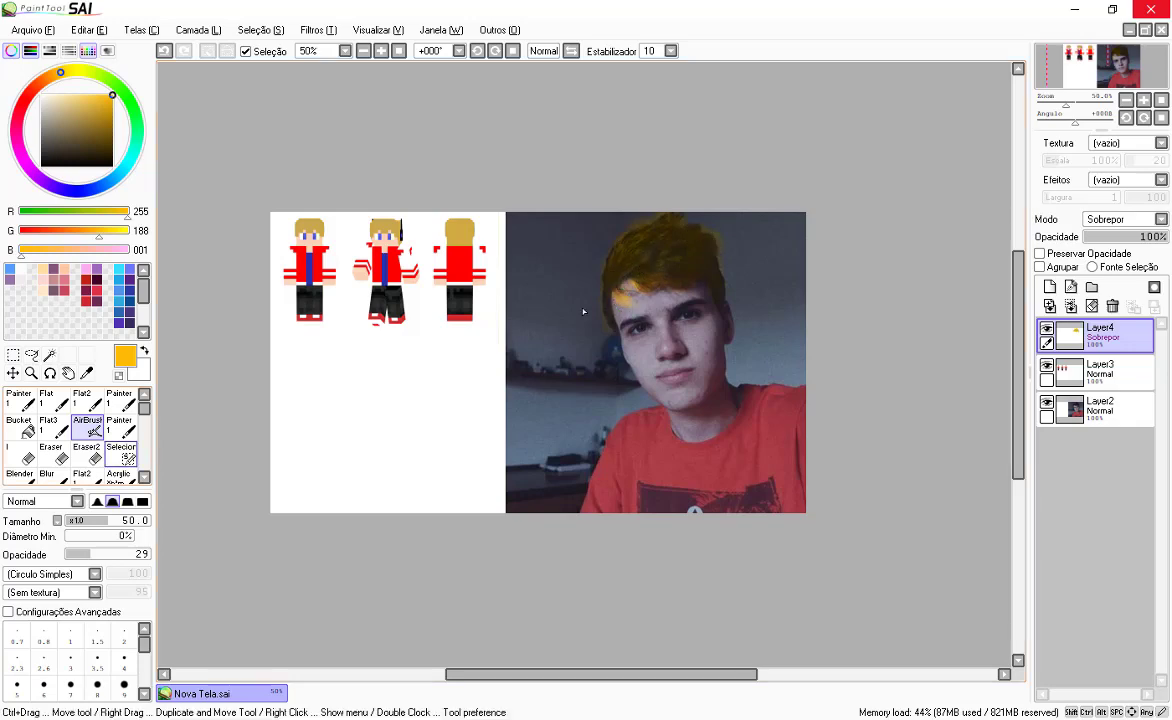
Step: Refine the yellow along the forehead hairline with the Eraser at size 40, opacity 15, and the AirBrush
{"action": "left_click", "coordinate": [51, 476]}
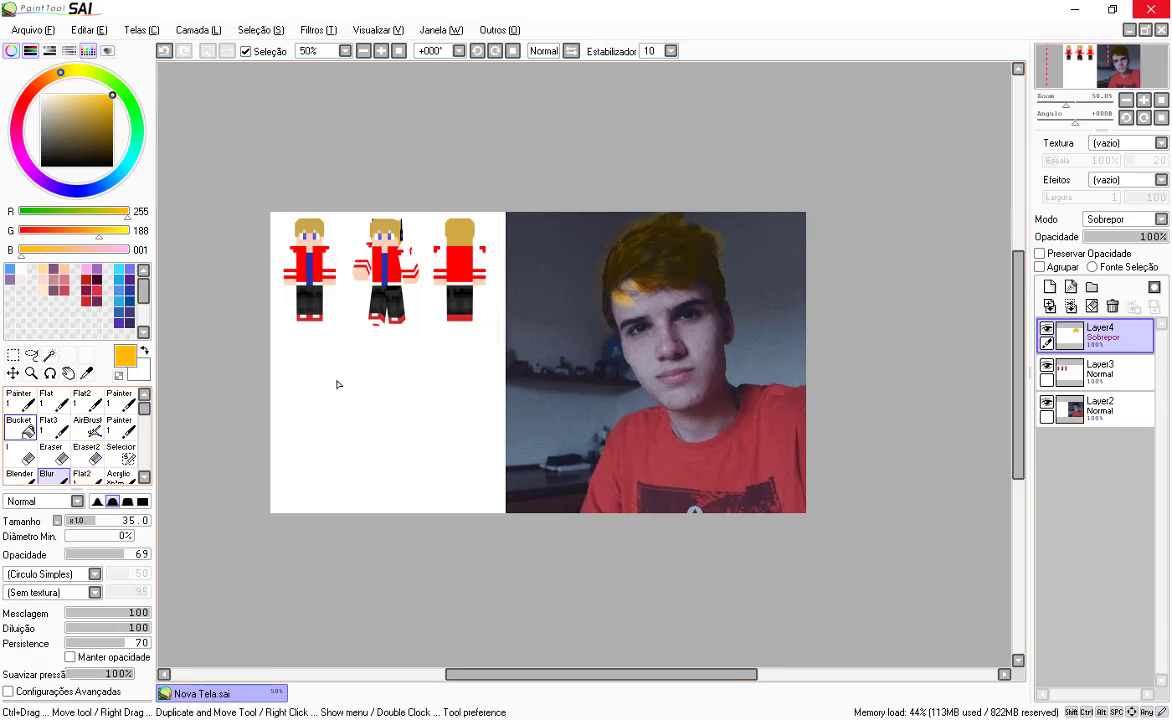
{"action": "left_click", "coordinate": [52, 452]}
{"action": "left_click_drag", "start_coordinate": [86, 558], "coordinate": [79, 553]}
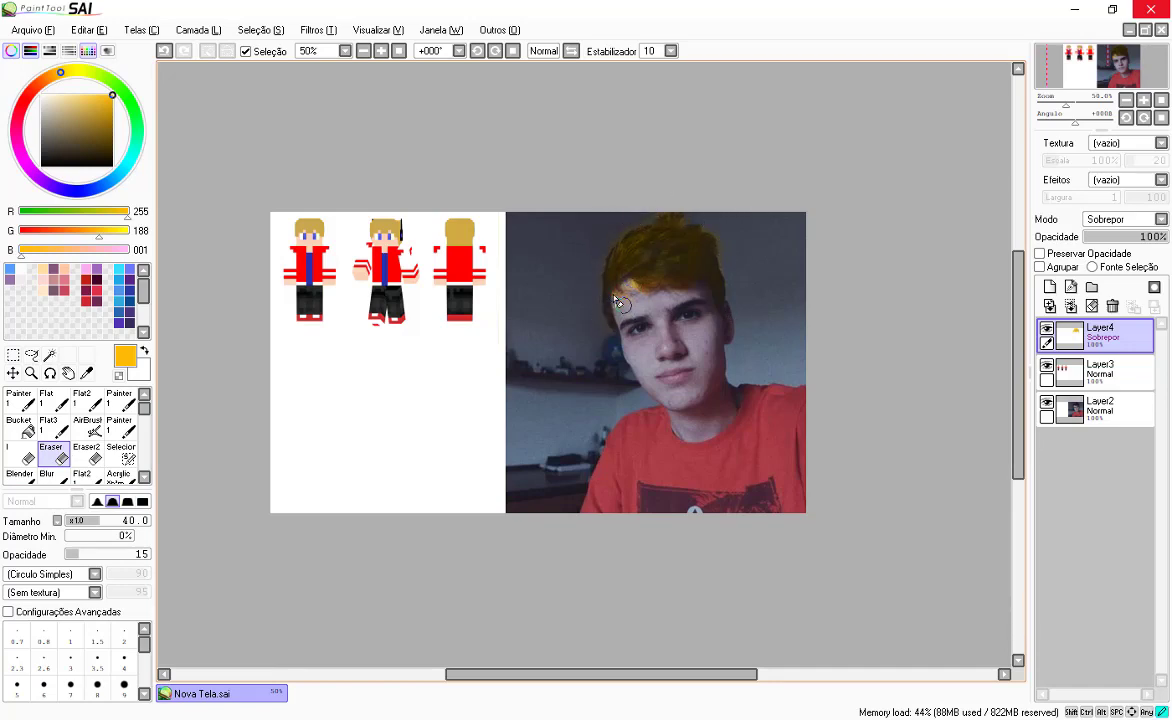
{"action": "key", "text": "a"}
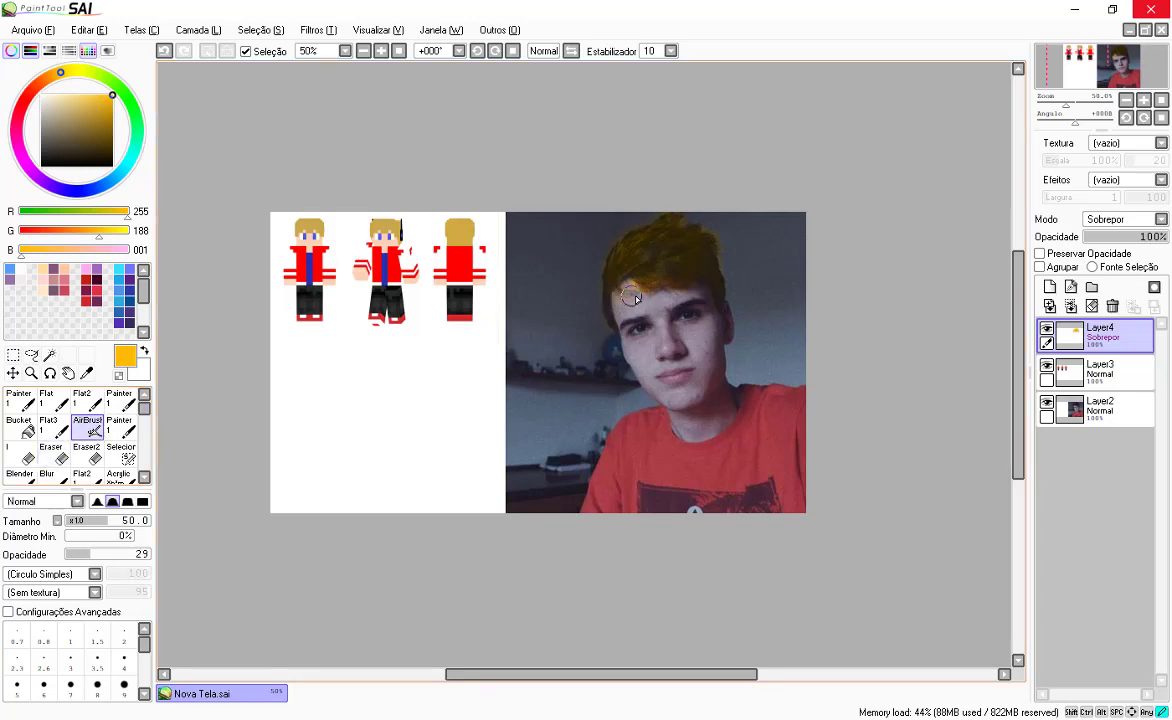
{"action": "mouse_move", "coordinate": [635, 298]}
{"action": "left_mouse_down"}
{"action": "mouse_move", "coordinate": [612, 265]}
{"action": "mouse_move", "coordinate": [614, 293]}
{"action": "left_mouse_up"}
{"action": "left_click", "coordinate": [55, 455]}
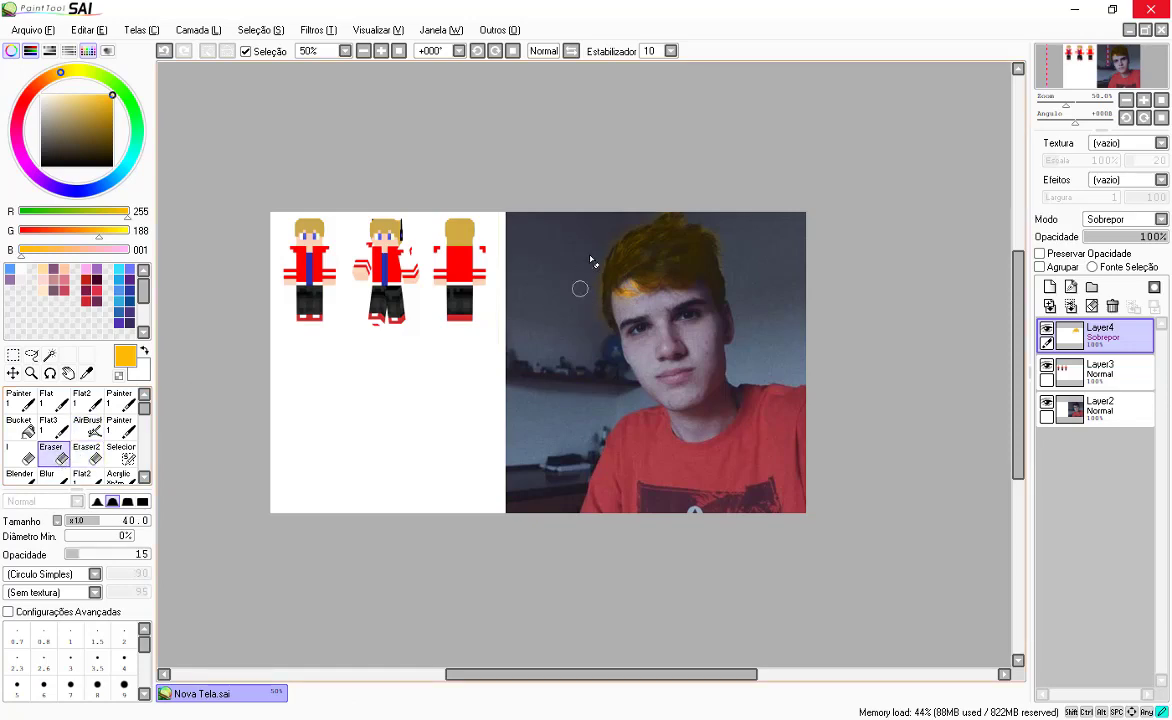
Step: Even out the yellow on the crown and side of the hair, and erase spill around its outline
{"action": "left_click", "coordinate": [120, 427]}
{"action": "left_click", "coordinate": [87, 427]}
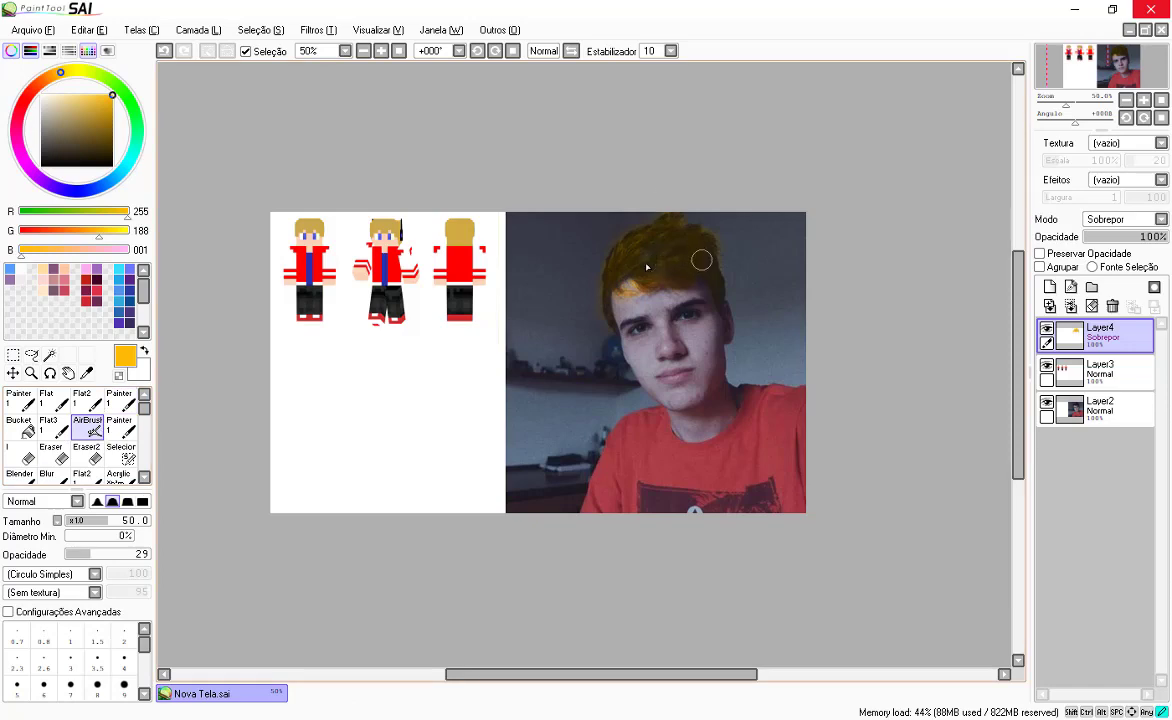
{"action": "mouse_move", "coordinate": [661, 242]}
{"action": "left_mouse_down"}
{"action": "mouse_move", "coordinate": [612, 253]}
{"action": "mouse_move", "coordinate": [703, 261]}
{"action": "left_mouse_up"}
{"action": "scroll", "coordinate": [702, 234], "scroll_direction": "up", "scroll_amount": 2}
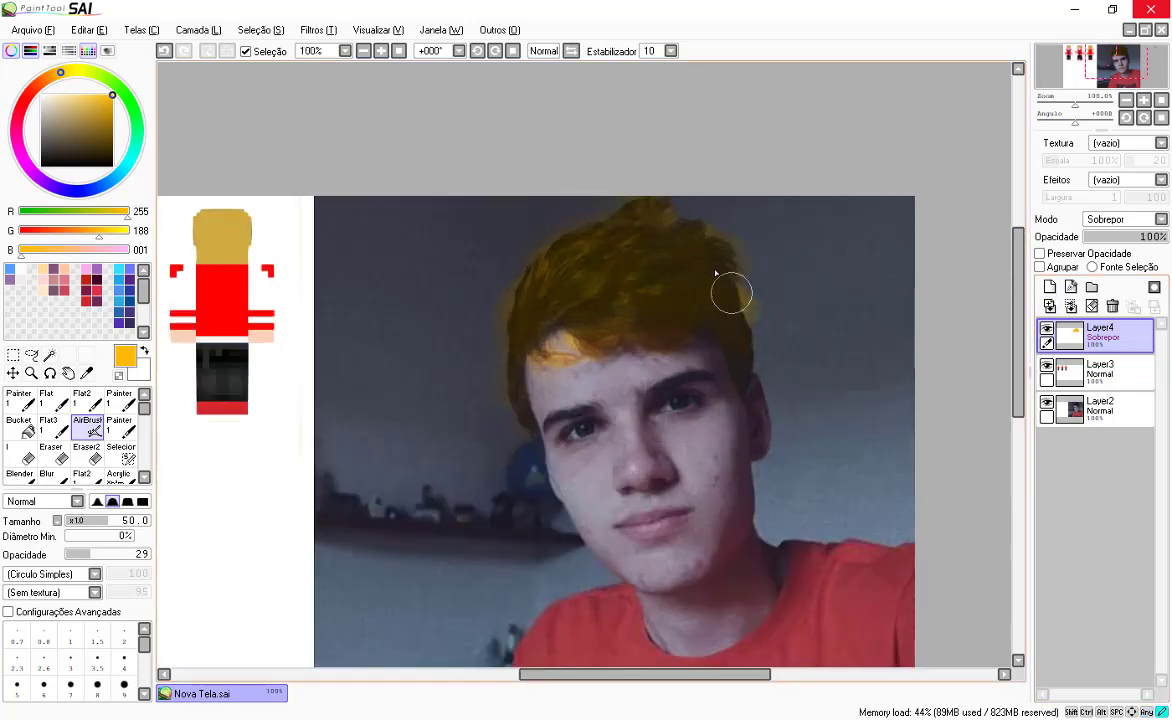
{"action": "left_click", "coordinate": [48, 458]}
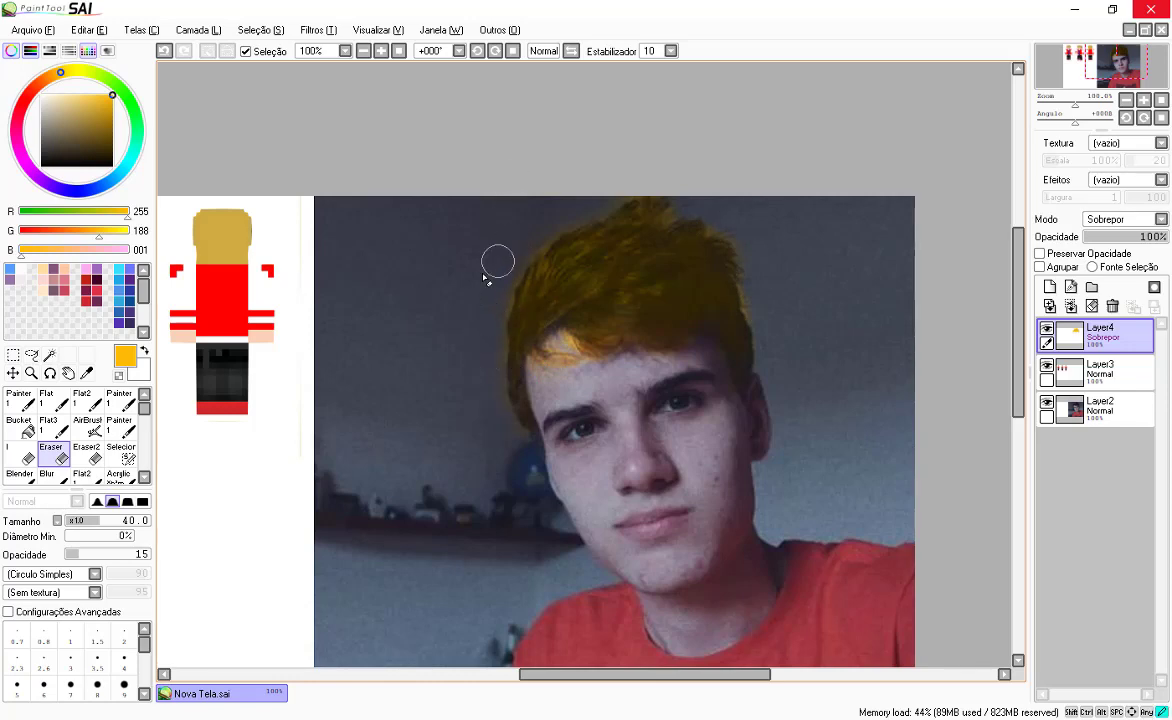
{"action": "scroll", "coordinate": [579, 200], "scroll_direction": "down", "scroll_amount": 2}
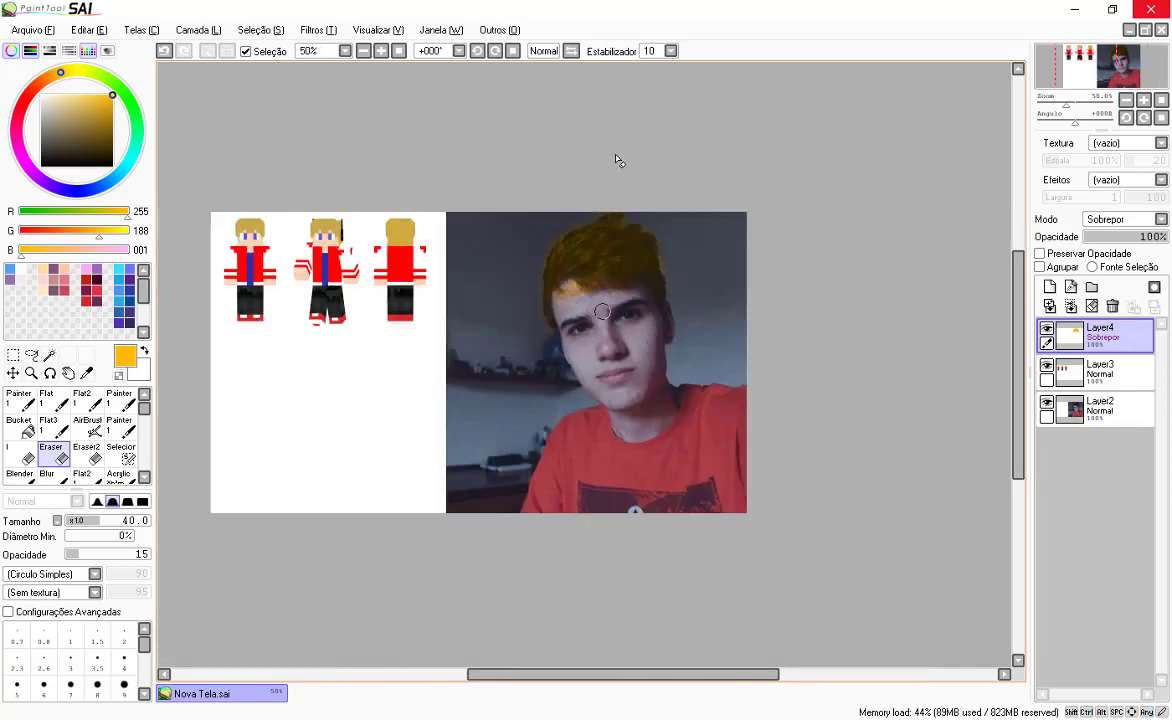
{"action": "left_click_drag", "start_coordinate": [605, 322], "coordinate": [651, 298]}
Step: Add a new layer above the hair colour layer and choose pure red for the AirBrush
{"action": "left_click", "coordinate": [1049, 288]}
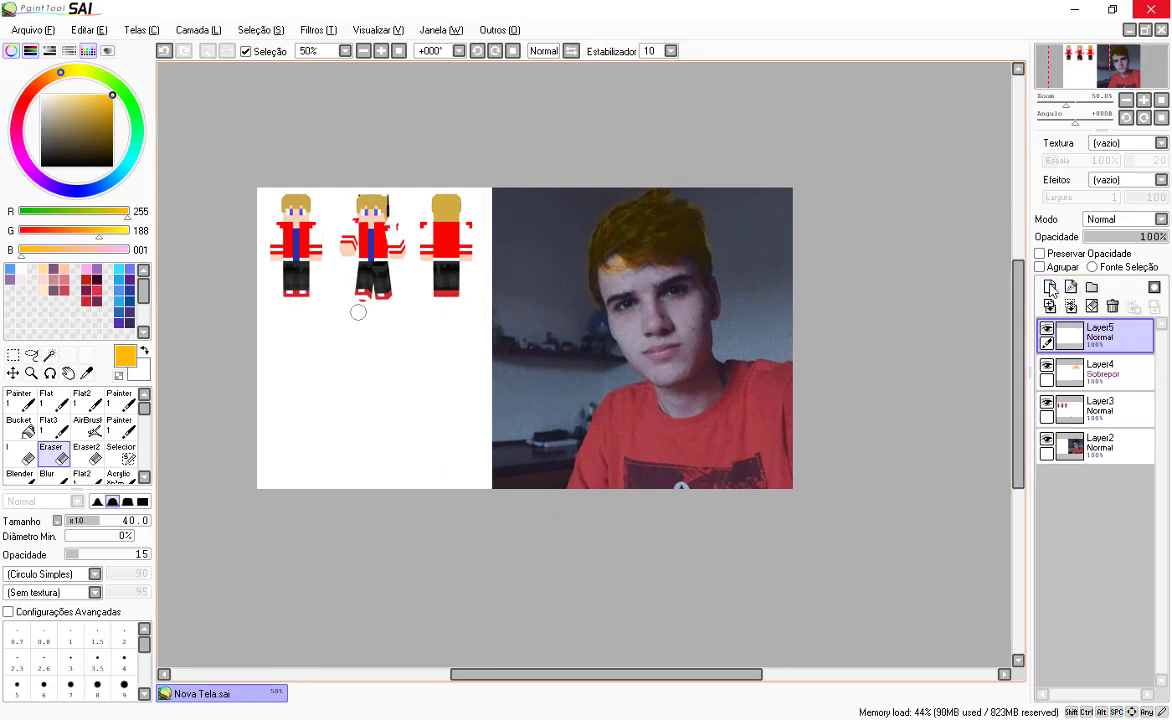
{"action": "left_click", "coordinate": [89, 428]}
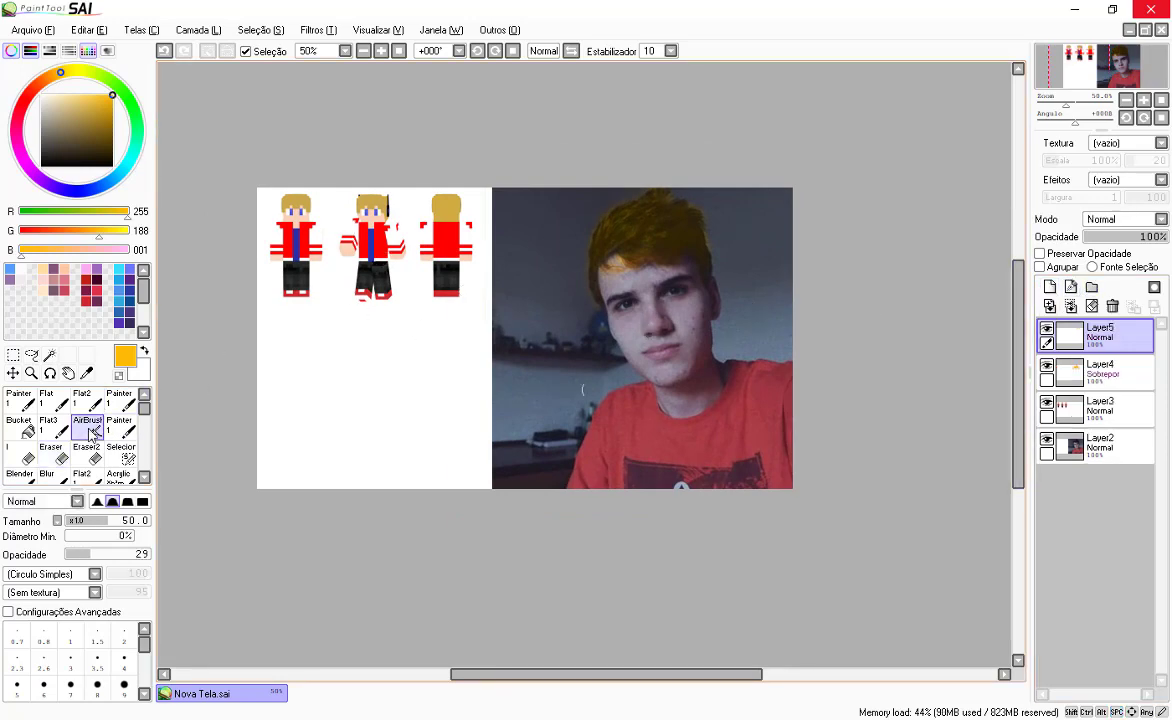
{"action": "left_click", "coordinate": [24, 100]}
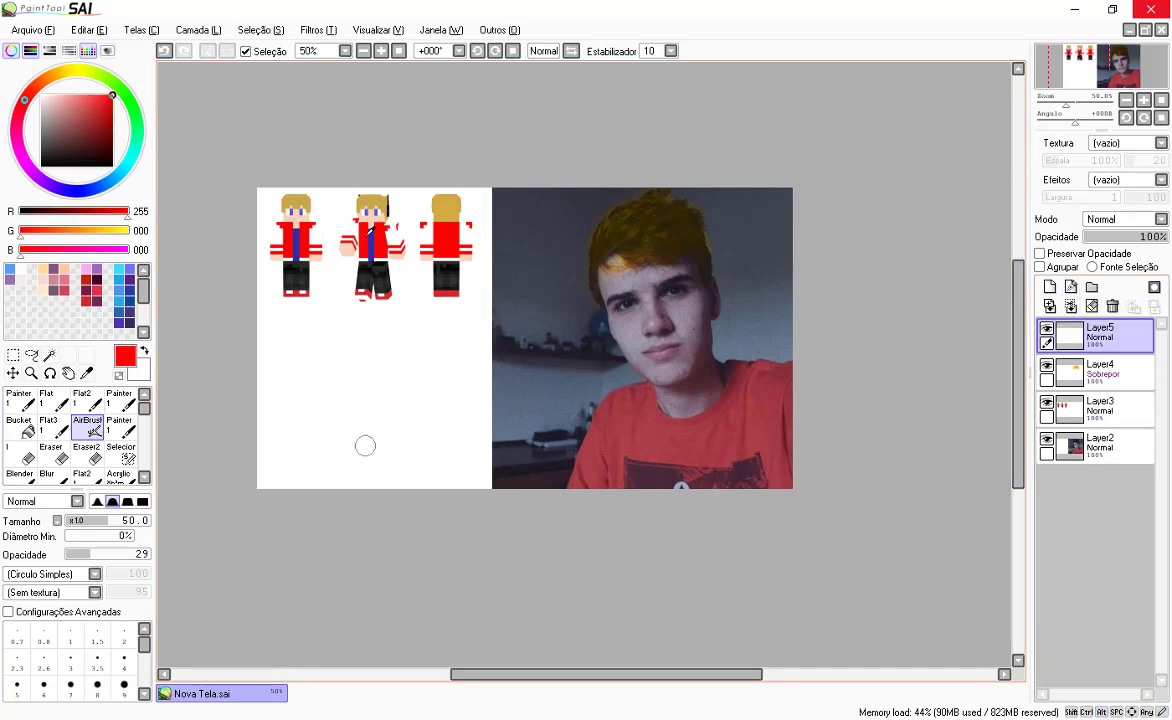
Step: Paint a plain red jacket panel over the picture-left side of the shirt with the sampled shirt red, AirBrush size 14, opacity 80
{"action": "left_click_drag", "start_coordinate": [68, 555], "coordinate": [134, 555]}
{"action": "key", "text": "bracketleft"}
{"action": "key", "text": "bracketleft"}
{"action": "key", "text": "bracketleft"}
{"action": "key", "text": "bracketleft"}
{"action": "key", "text": "bracketleft"}
{"action": "key", "text": "bracketleft"}
{"action": "key", "text": "bracketleft"}
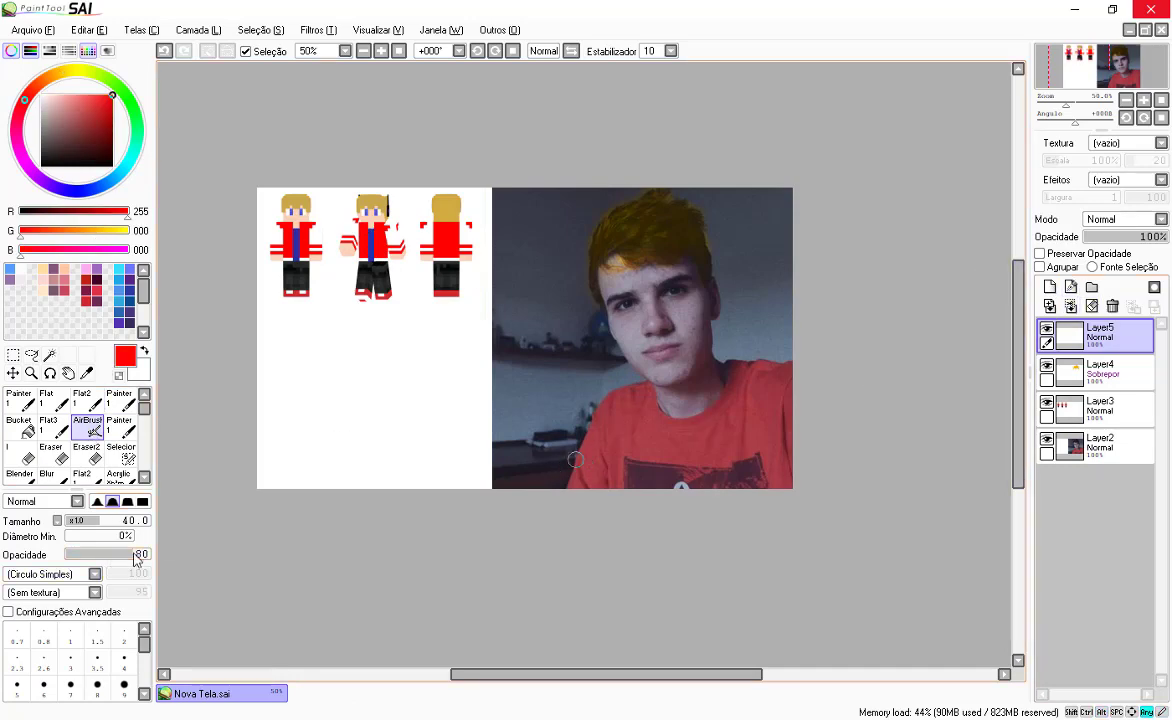
{"action": "left_click", "coordinate": [649, 403], "text": "alt"}
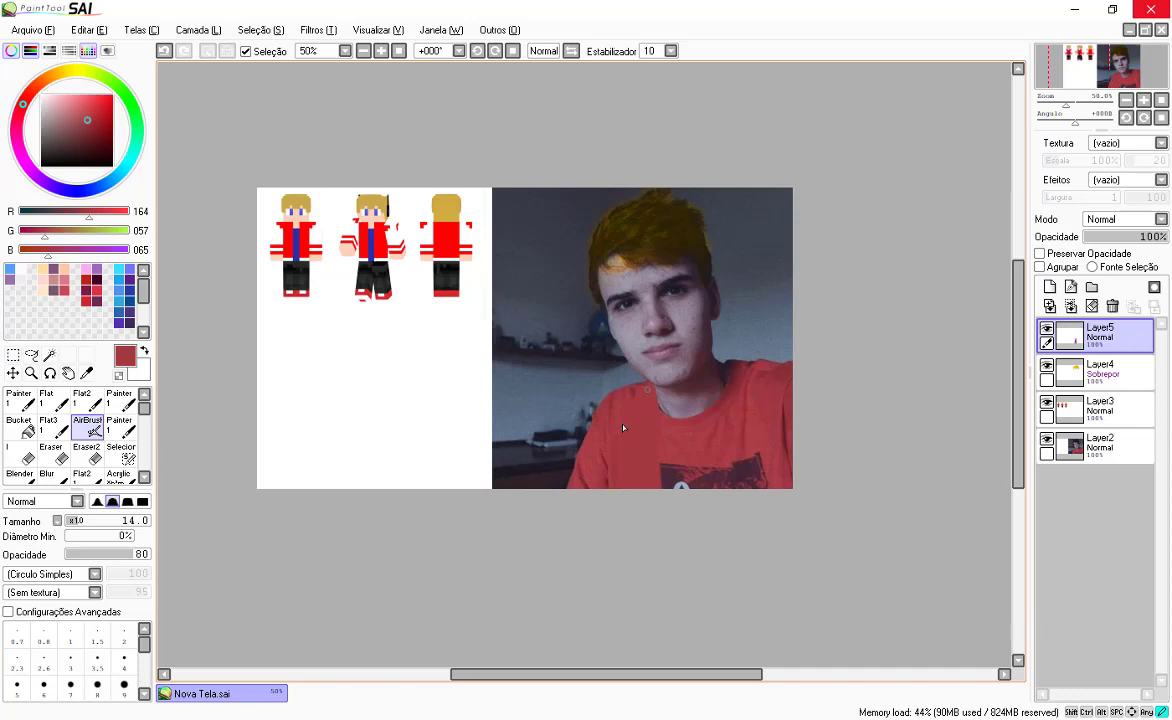
Step: Outline the jacket panel's inner edge and outer sleeve in dark red RGB 147, 18, 28, using size 8 for the sleeve
{"action": "left_click", "coordinate": [104, 125]}
{"action": "left_click_drag", "start_coordinate": [656, 388], "coordinate": [671, 528]}
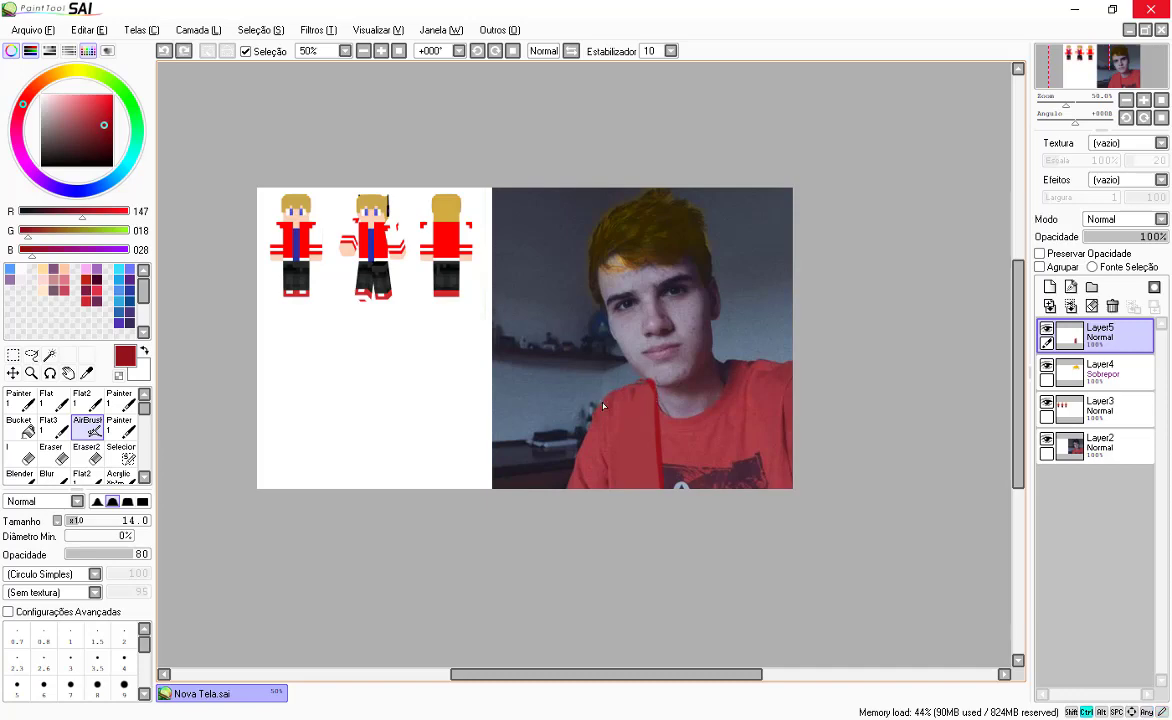
{"action": "key", "text": "bracketleft"}
{"action": "key", "text": "bracketleft"}
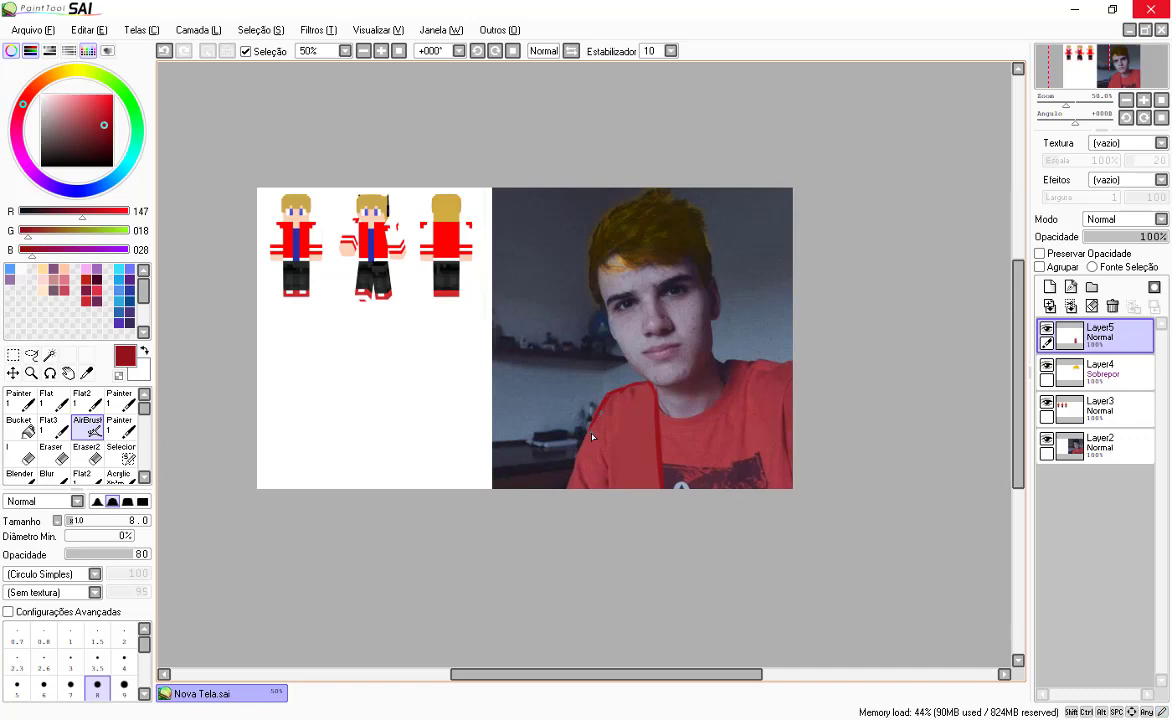
{"action": "left_click_drag", "start_coordinate": [601, 413], "coordinate": [583, 457]}
Step: Draw the opposite jacket edge in the same dark red, running from the neck down the chest across the shirt print
{"action": "mouse_move", "coordinate": [736, 460]}
{"action": "left_mouse_down"}
{"action": "mouse_move", "coordinate": [727, 377]}
{"action": "mouse_move", "coordinate": [742, 482]}
{"action": "left_mouse_up"}
{"action": "key", "text": "ctrl+z"}
{"action": "key", "text": "ctrl+z"}
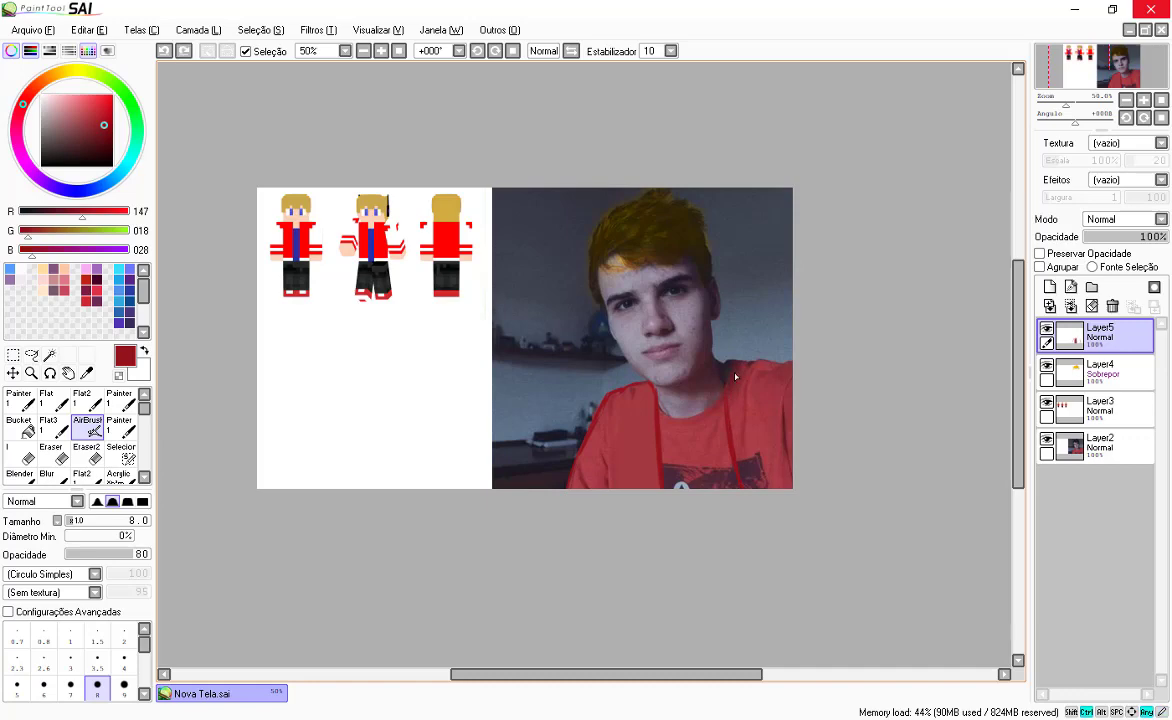
{"action": "left_click_drag", "start_coordinate": [726, 388], "coordinate": [748, 531]}
{"action": "left_click_drag", "start_coordinate": [726, 386], "coordinate": [728, 372]}
{"action": "mouse_move", "coordinate": [728, 372]}
{"action": "left_mouse_down"}
{"action": "mouse_move", "coordinate": [728, 446]}
{"action": "mouse_move", "coordinate": [728, 380]}
{"action": "left_mouse_up"}
Step: Shade the picture-left jacket panel with reds sampled from the shirt, using the AirBrush at opacity 42 and size 14
{"action": "left_click", "coordinate": [633, 387], "text": "alt"}
{"action": "key", "text": "bracketright"}
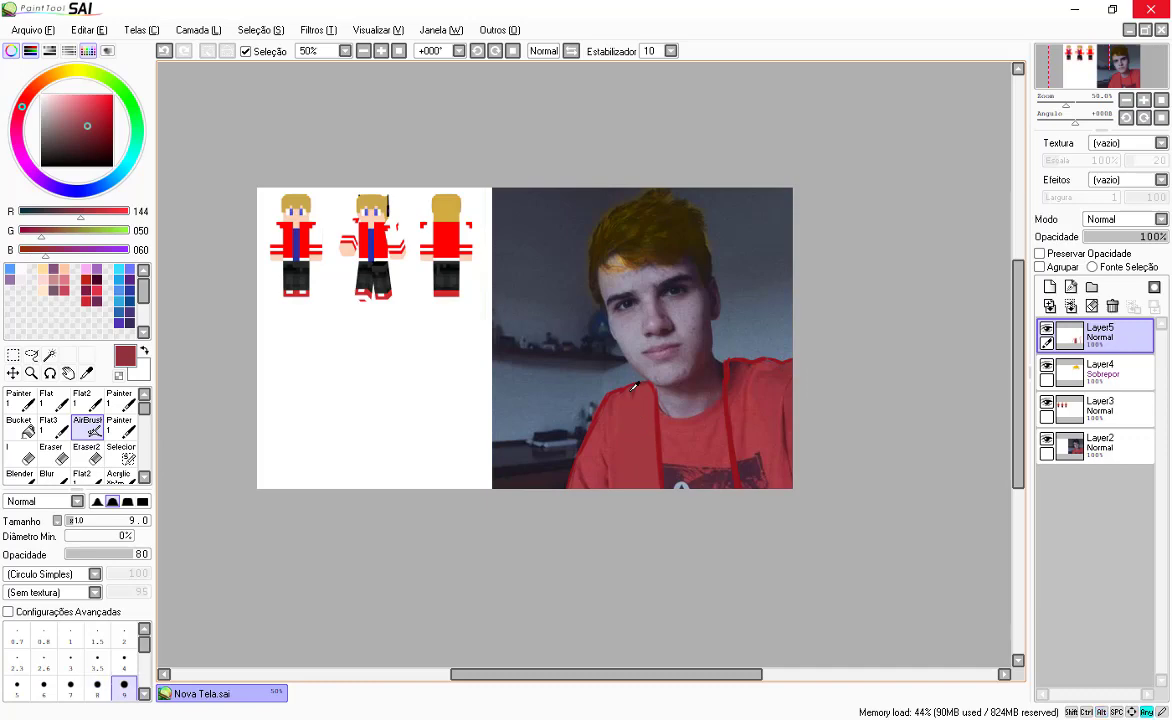
{"action": "left_click", "coordinate": [102, 555]}
{"action": "key", "text": "bracketright"}
{"action": "key", "text": "bracketright"}
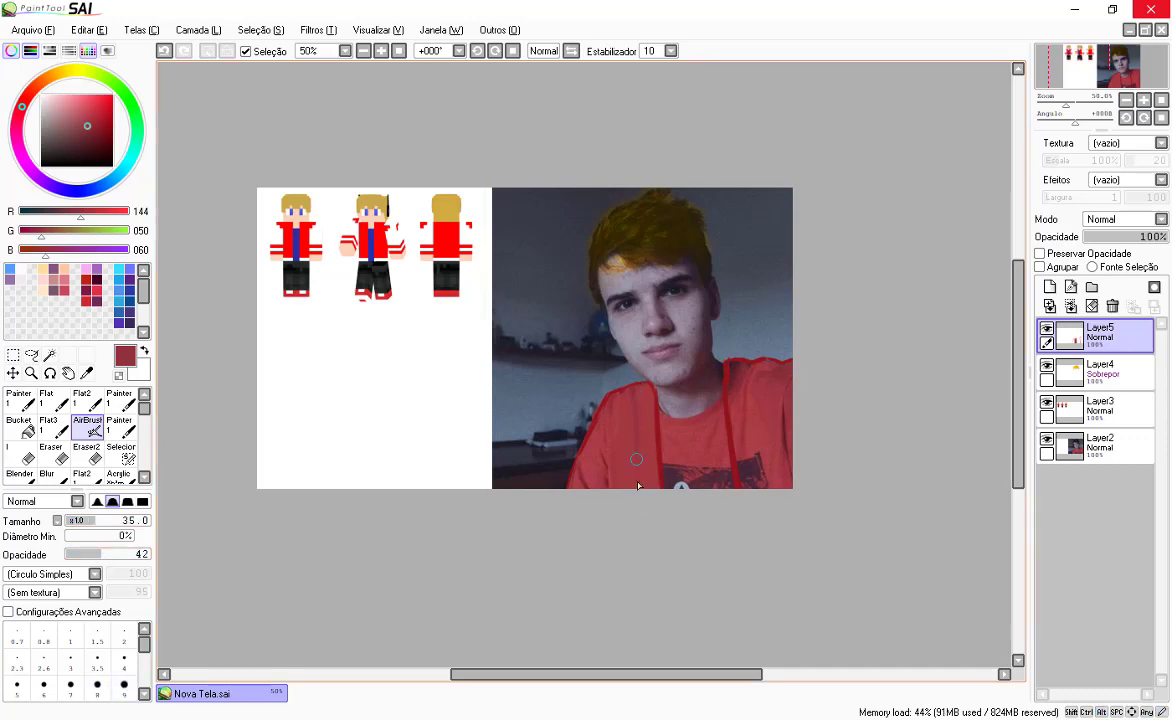
{"action": "key", "text": "bracketleft"}
{"action": "key", "text": "bracketleft"}
{"action": "key", "text": "bracketleft"}
{"action": "key", "text": "bracketleft"}
{"action": "key", "text": "bracketleft"}
{"action": "left_click", "coordinate": [618, 414], "text": "alt"}
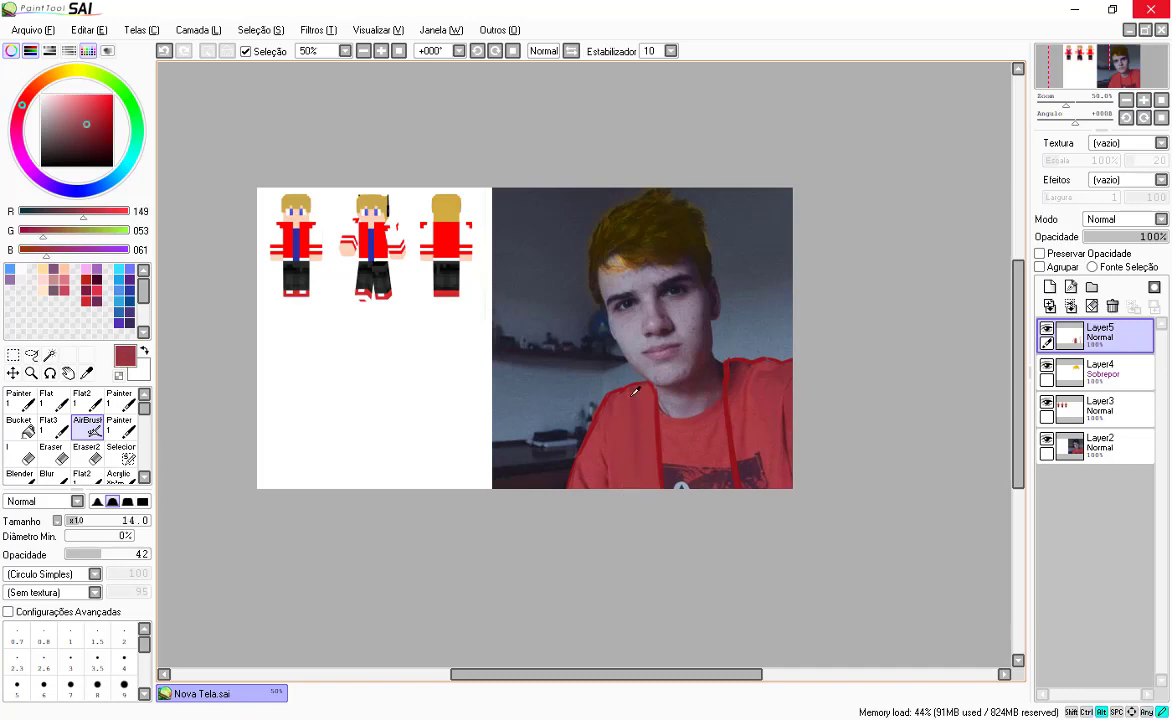
{"action": "left_click", "coordinate": [637, 384], "text": "alt"}
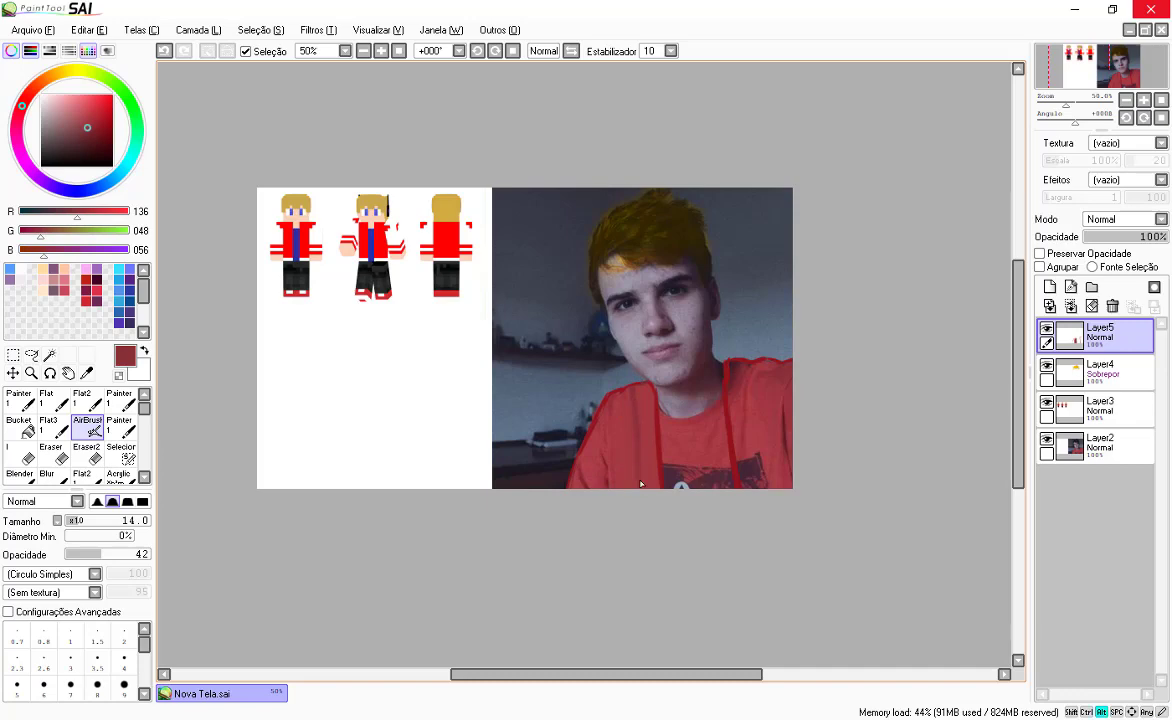
Step: Soften the picture-right jacket edge and cover the shirt print beside it with sampled reds, enlarging the AirBrush to size 50
{"action": "left_click", "coordinate": [666, 431], "text": "alt"}
{"action": "left_click_drag", "start_coordinate": [722, 405], "coordinate": [751, 588]}
{"action": "left_click_drag", "start_coordinate": [725, 398], "coordinate": [759, 582]}
{"action": "left_click_drag", "start_coordinate": [765, 390], "coordinate": [730, 410]}
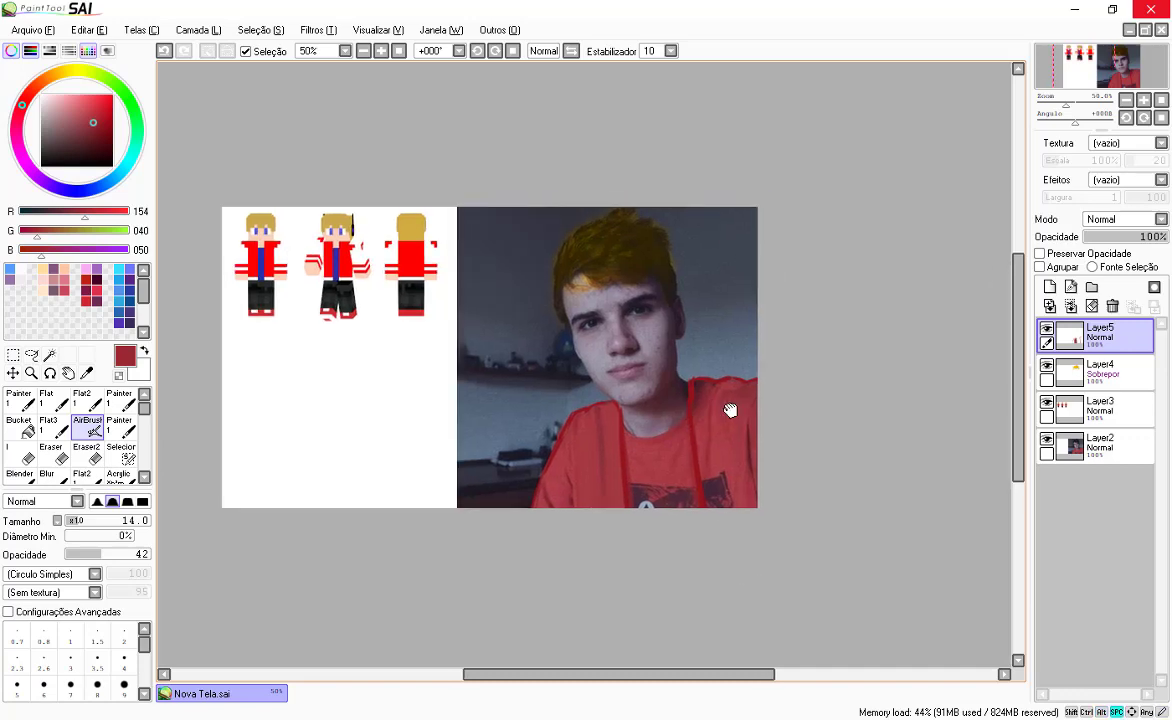
{"action": "left_click", "coordinate": [704, 395], "text": "alt"}
{"action": "key", "text": "bracketright"}
{"action": "key", "text": "bracketright"}
{"action": "key", "text": "bracketright"}
{"action": "key", "text": "bracketright"}
{"action": "key", "text": "bracketright"}
{"action": "key", "text": "bracketright"}
{"action": "key", "text": "bracketright"}
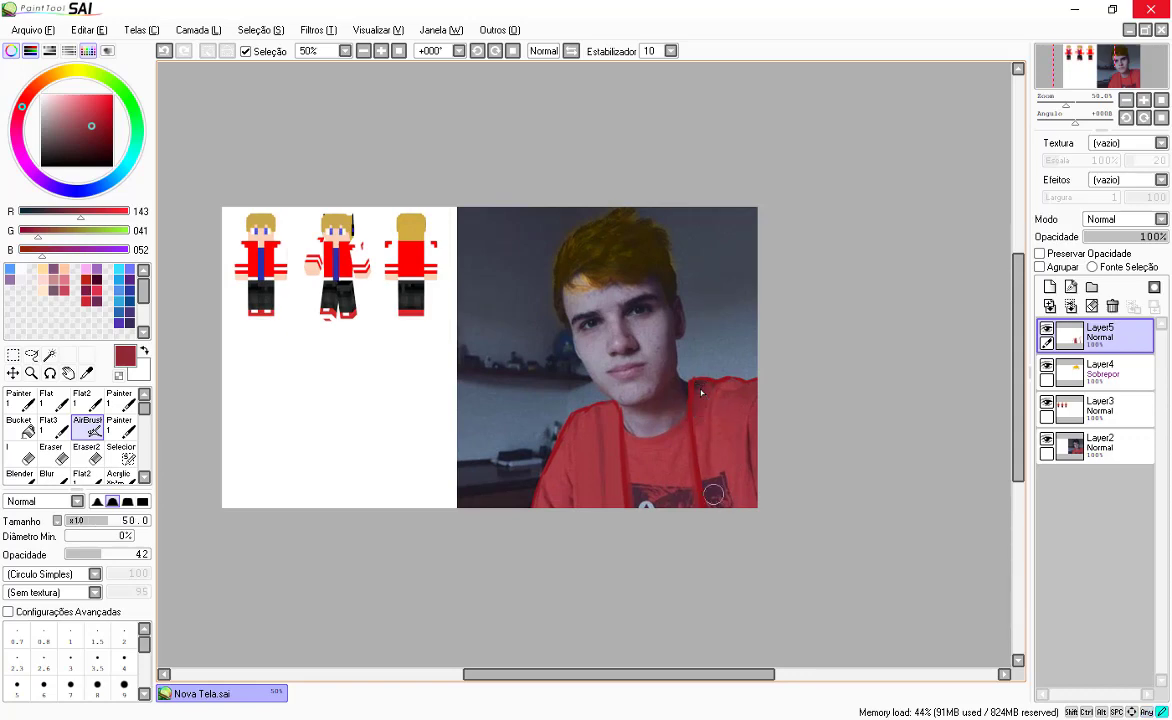
{"action": "left_click_drag", "start_coordinate": [723, 526], "coordinate": [720, 452]}
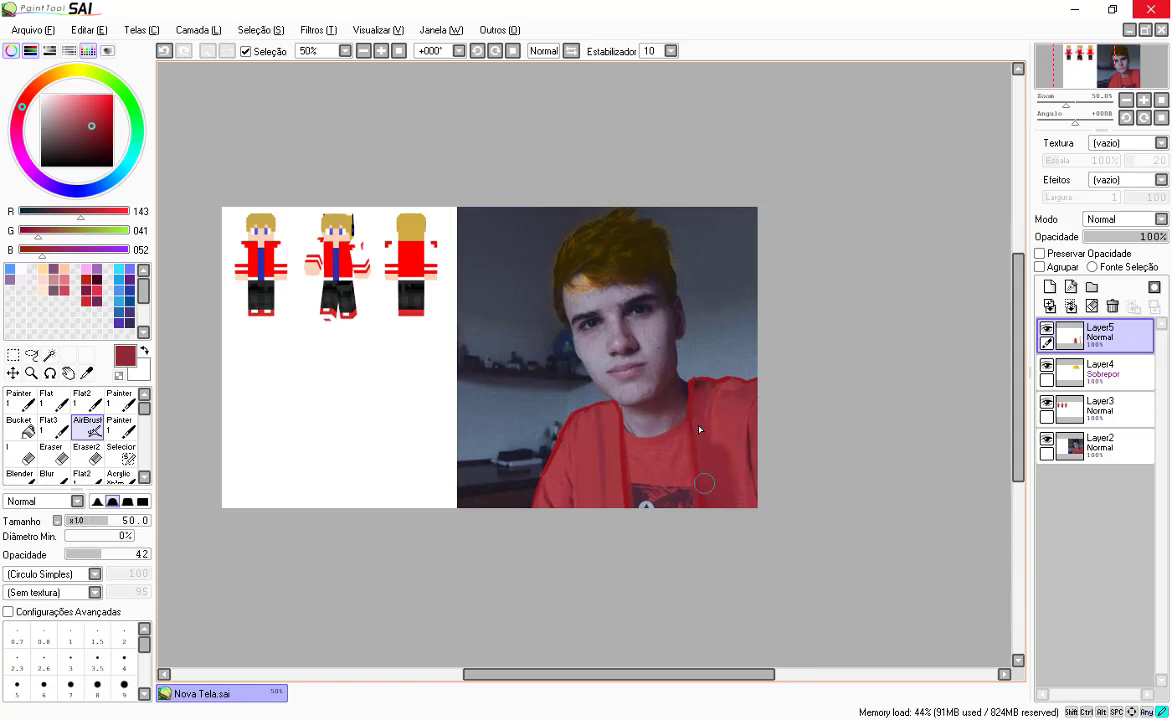
Step: Even out the picture-right jacket panel and its shoulder with lighter and darker reds sampled from the clothing
{"action": "left_click", "coordinate": [710, 410], "text": "alt"}
{"action": "left_click", "coordinate": [727, 421], "text": "alt"}
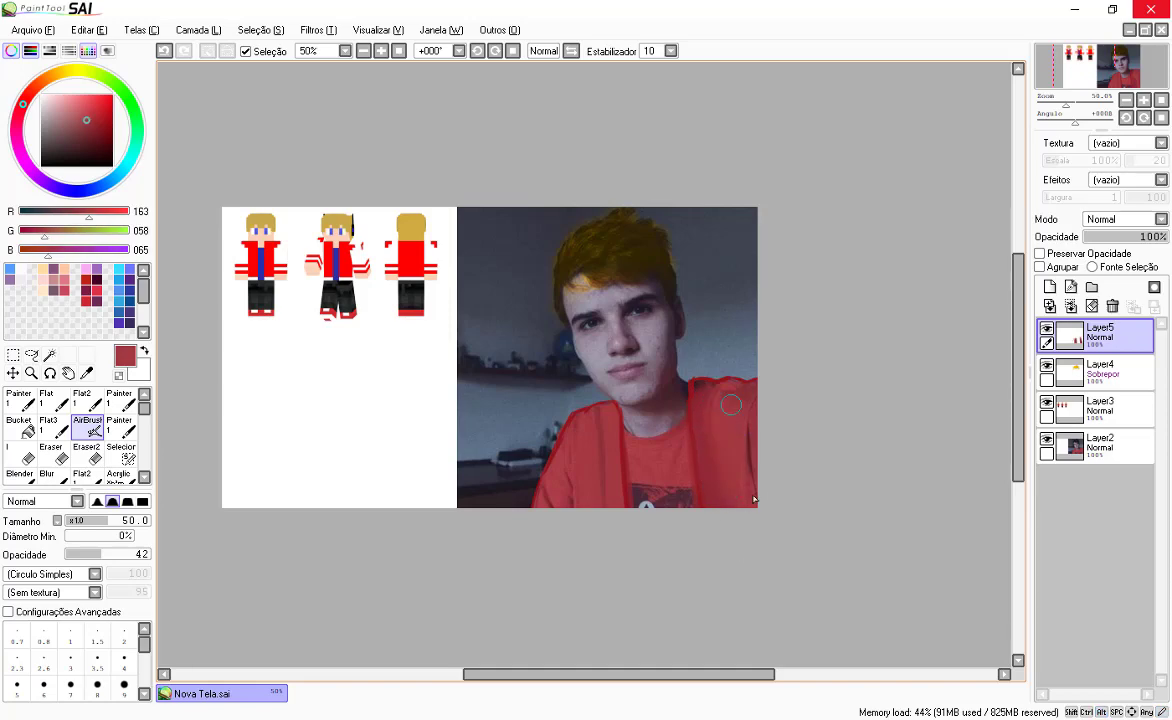
{"action": "left_click", "coordinate": [720, 387], "text": "alt"}
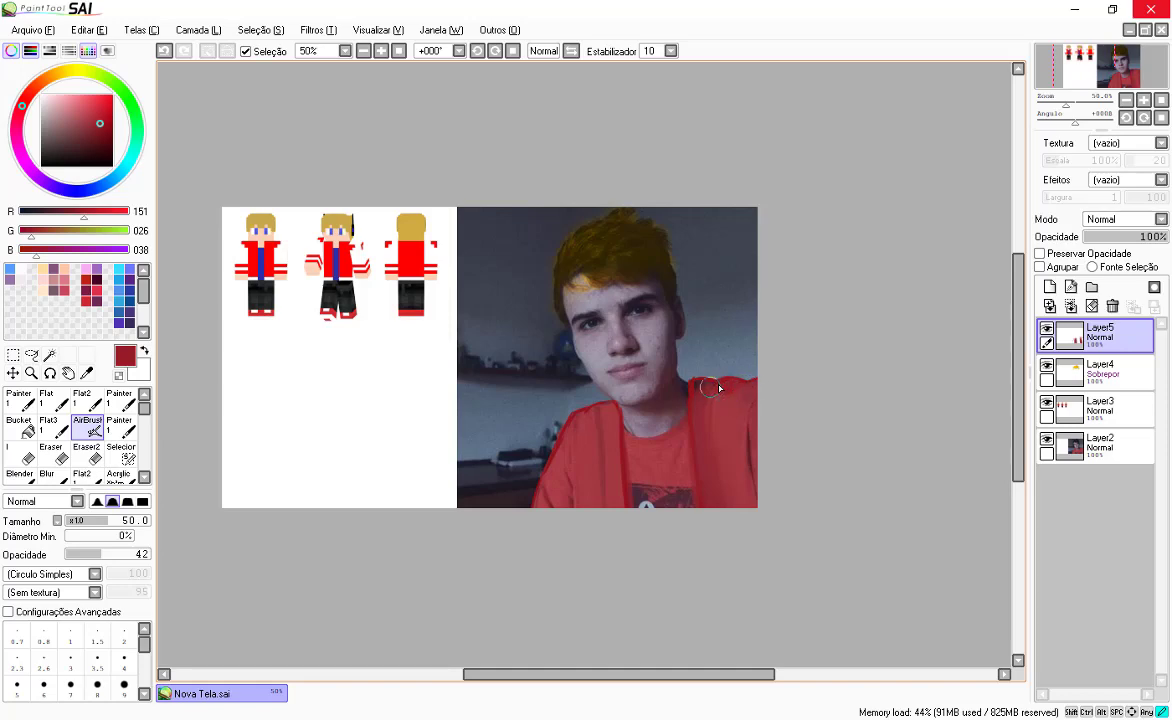
{"action": "mouse_move", "coordinate": [708, 390]}
{"action": "left_mouse_down"}
{"action": "mouse_move", "coordinate": [737, 500]}
{"action": "mouse_move", "coordinate": [743, 477]}
{"action": "left_mouse_up"}
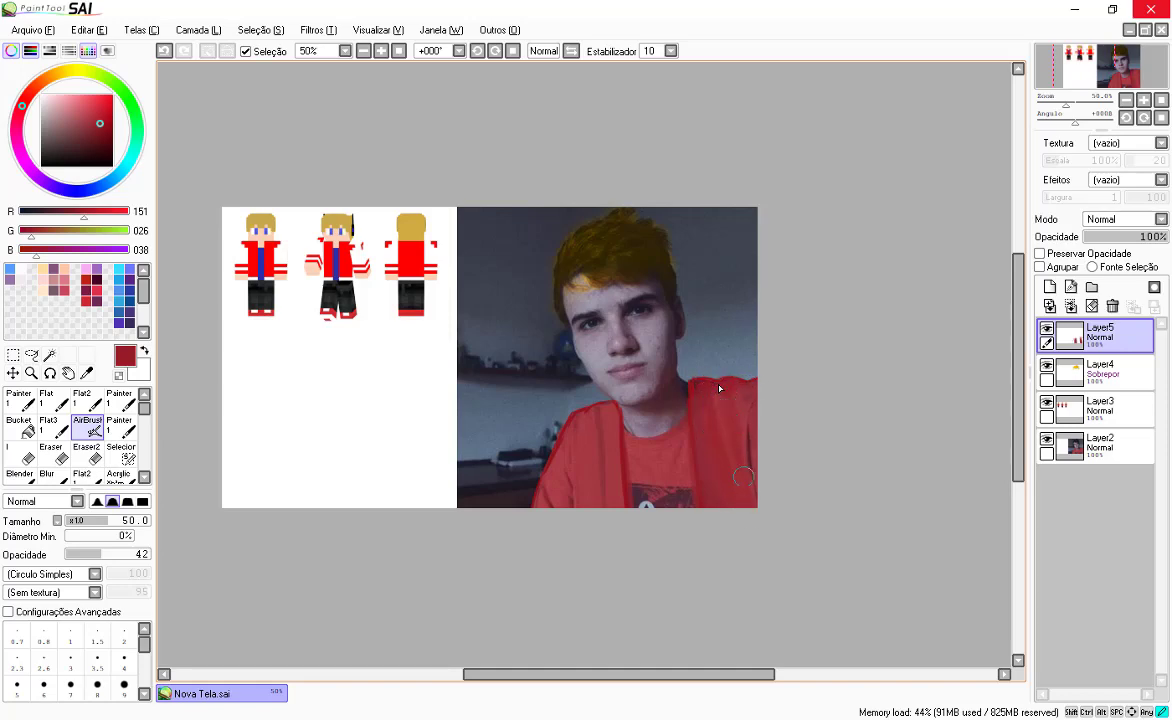
{"action": "left_click", "coordinate": [724, 436], "text": "alt"}
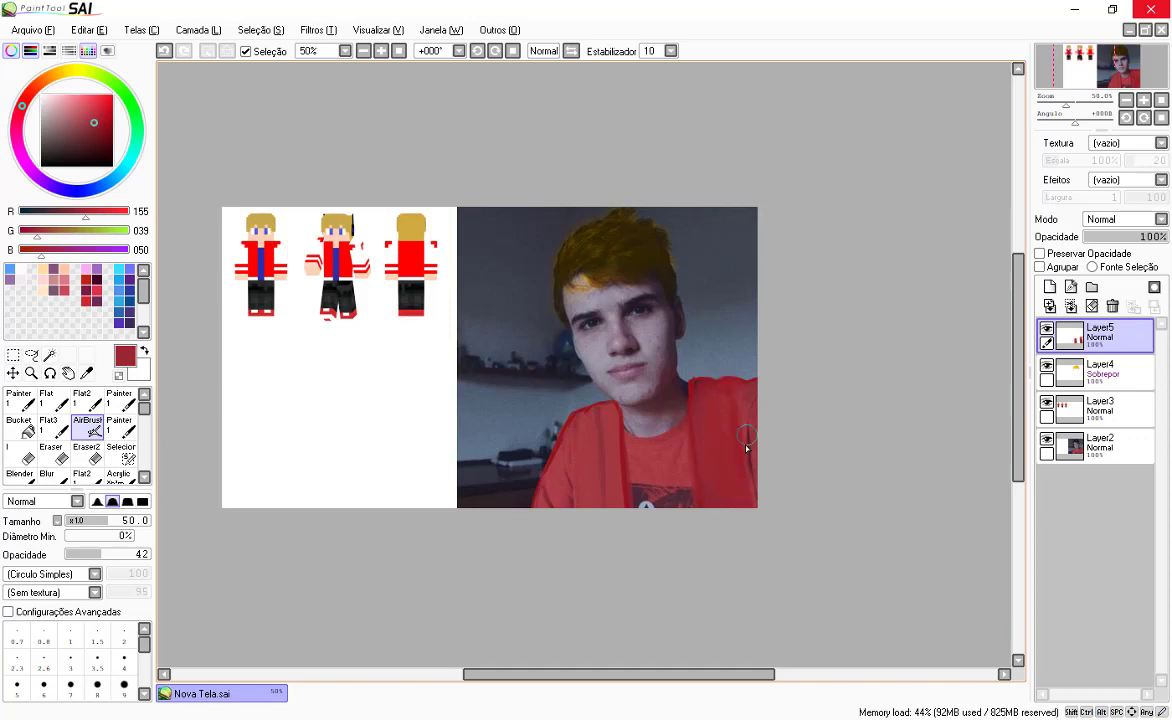
{"action": "left_click", "coordinate": [745, 450], "text": "alt"}
{"action": "left_click", "coordinate": [747, 456], "text": "alt"}
Step: Refine the arm fold on the picture-right sleeve with sampled reds, reducing the AirBrush to size 12
{"action": "key", "text": "bracketleft"}
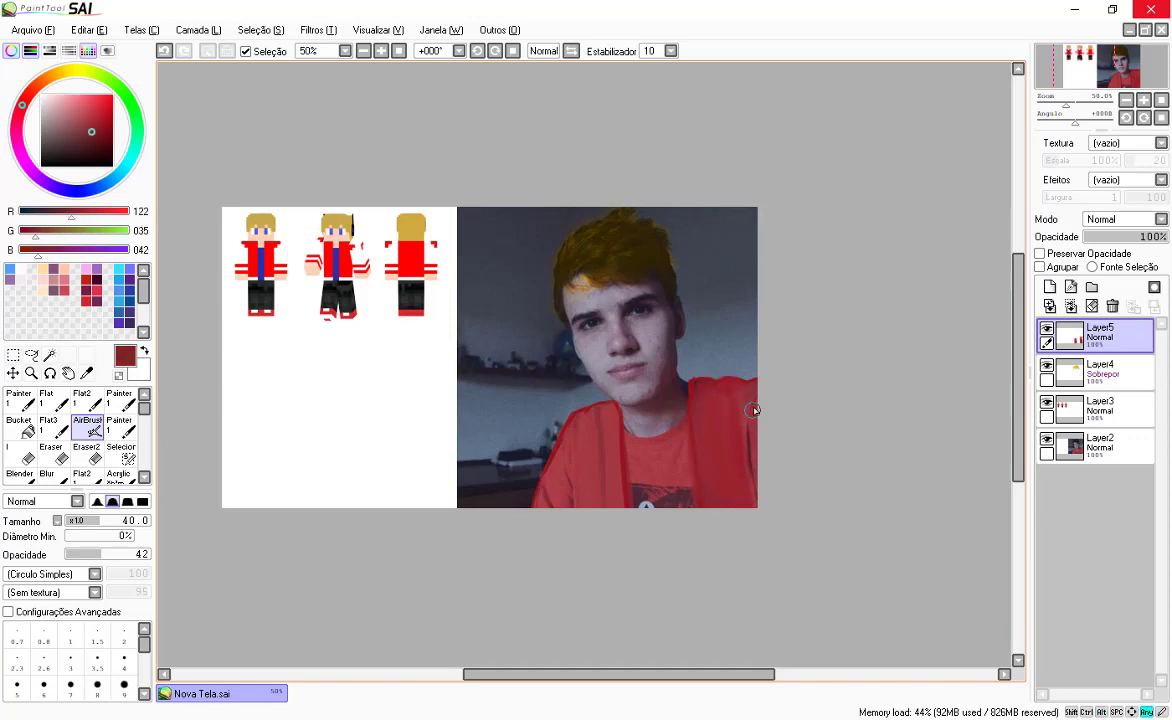
{"action": "key", "text": "bracketleft"}
{"action": "key", "text": "bracketleft"}
{"action": "key", "text": "bracketleft"}
{"action": "key", "text": "bracketleft"}
{"action": "key", "text": "bracketleft"}
{"action": "key", "text": "bracketleft"}
{"action": "key", "text": "bracketleft"}
{"action": "left_click", "coordinate": [746, 436], "text": "alt"}
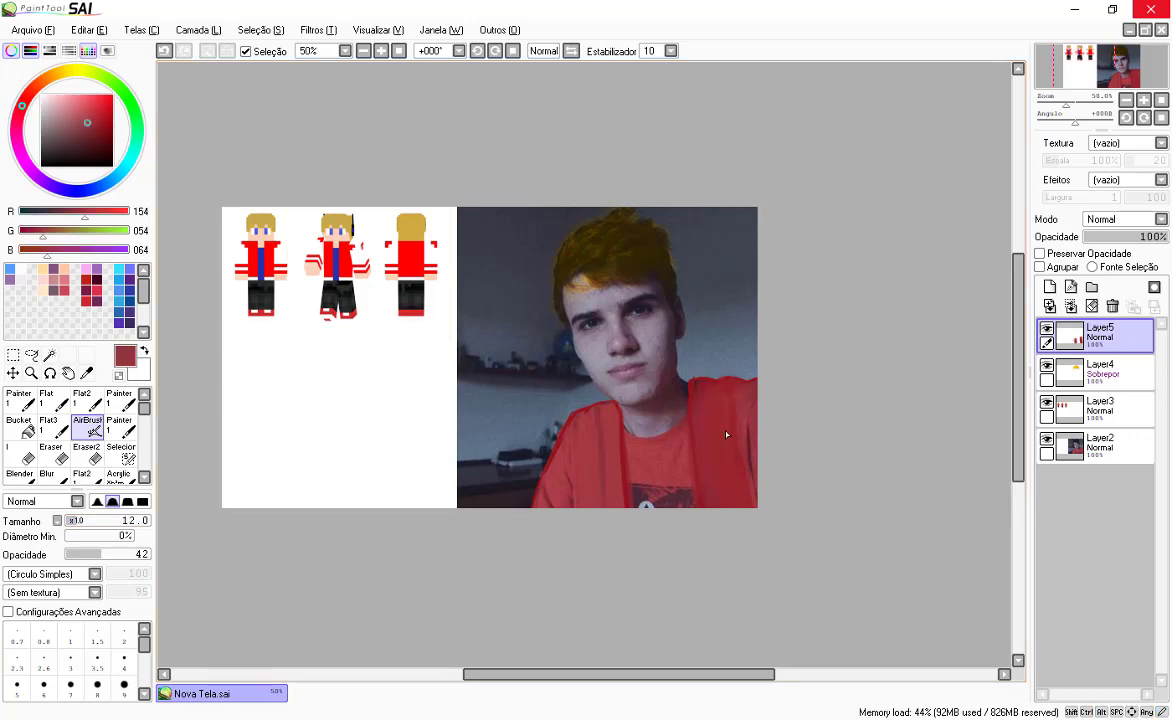
Step: Blur the jacket shading at size 35, including the picture-right sleeve on Layer2 with its opacity preserved, and return to Layer5
{"action": "left_click", "coordinate": [47, 476]}
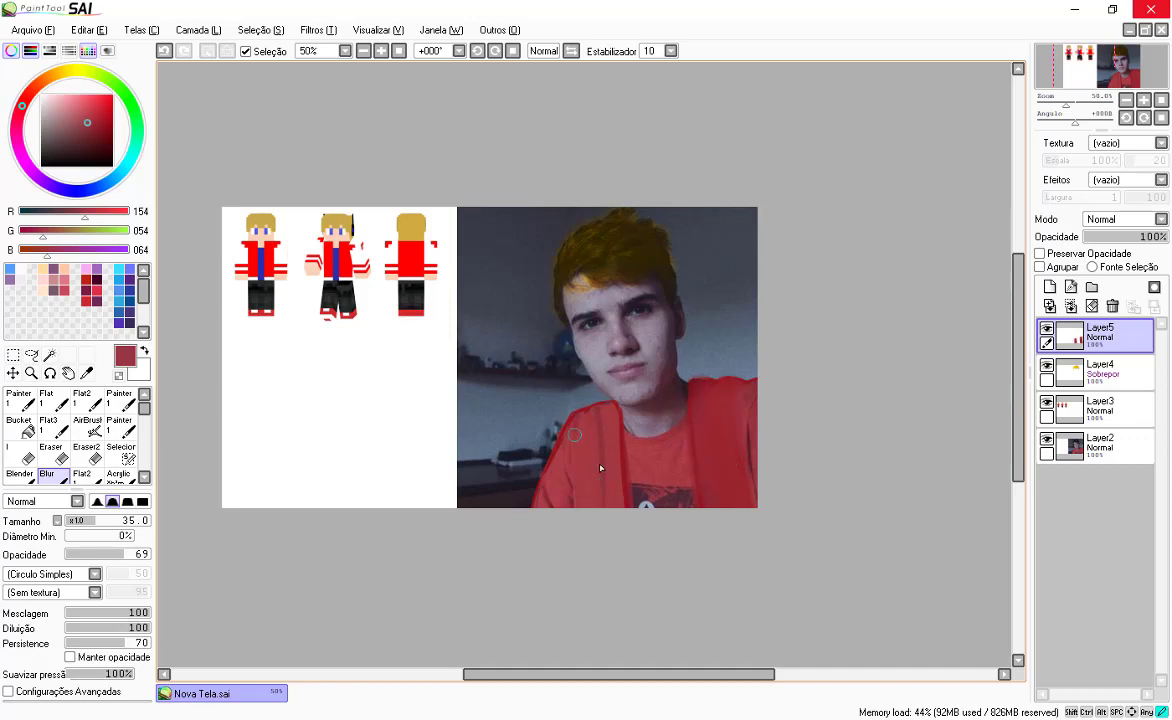
{"action": "mouse_move", "coordinate": [574, 435]}
{"action": "left_mouse_down"}
{"action": "mouse_move", "coordinate": [582, 465]}
{"action": "mouse_move", "coordinate": [568, 511]}
{"action": "mouse_move", "coordinate": [600, 440]}
{"action": "left_mouse_up"}
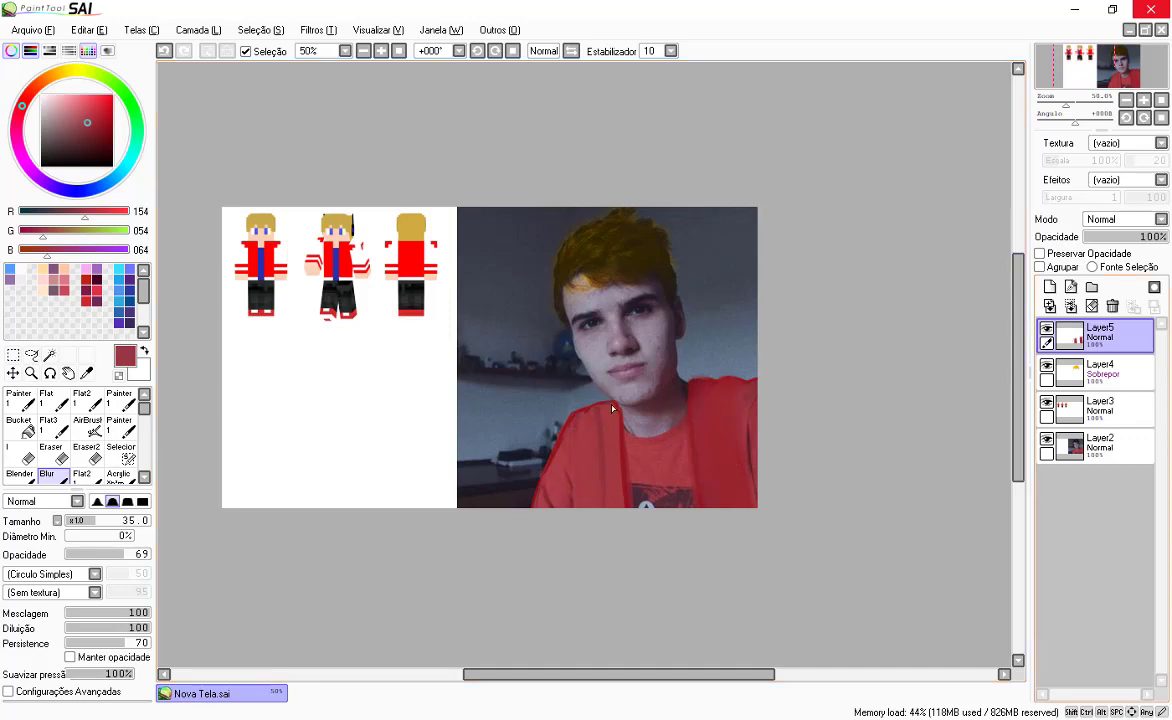
{"action": "left_click", "coordinate": [1100, 445]}
{"action": "left_click", "coordinate": [1058, 254]}
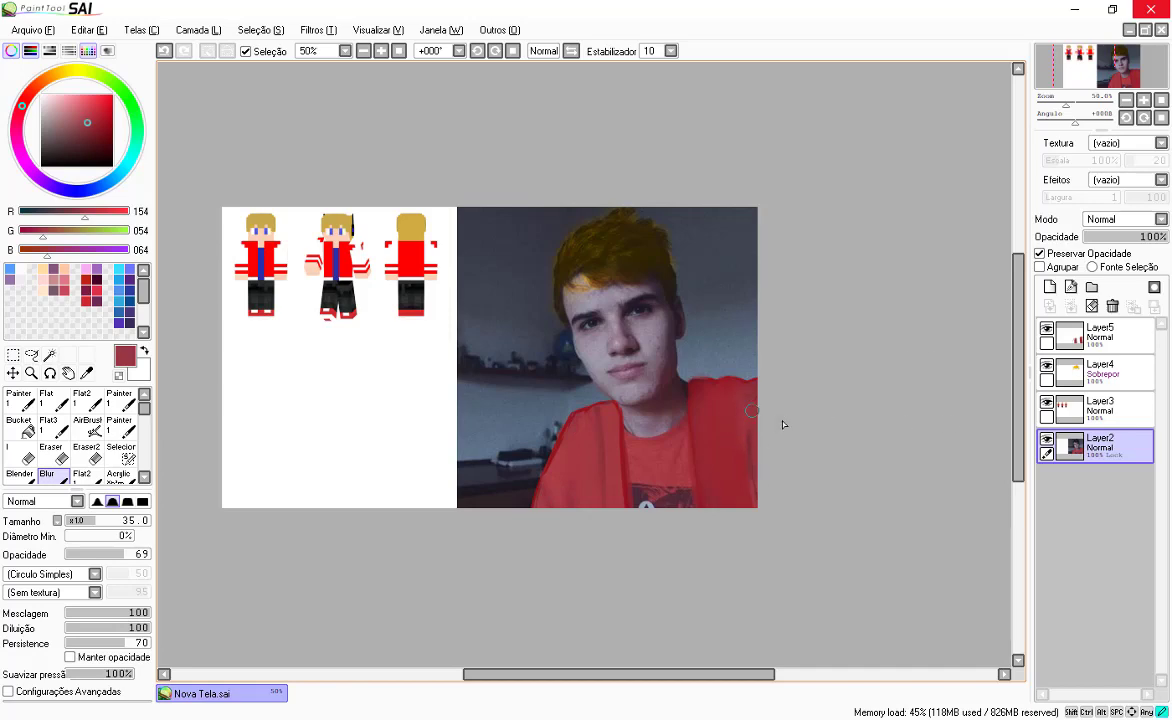
{"action": "left_click", "coordinate": [1080, 342]}
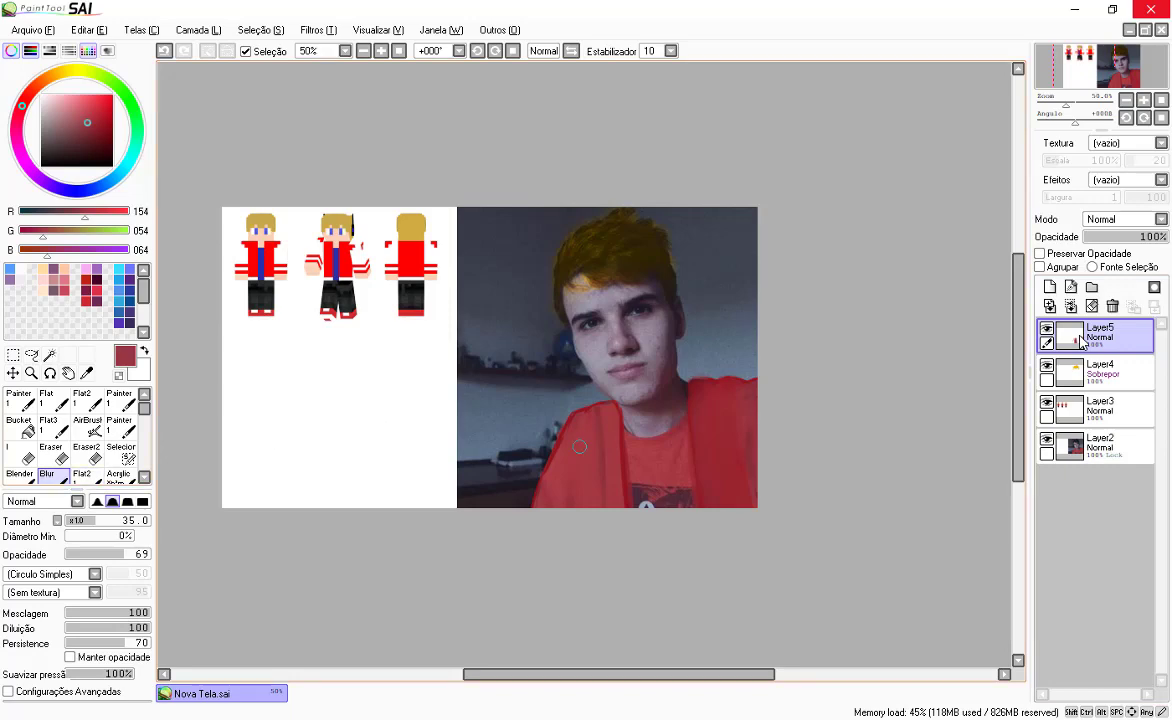
Step: Smooth the remaining jacket edges on Layer5 with the Blur tool at size 16
{"action": "key", "text": "["}
{"action": "key", "text": "["}
{"action": "key", "text": "["}
{"action": "key", "text": "["}
Step: Add a new layer above the jacket layer and choose white for the AirBrush
{"action": "left_click_drag", "start_coordinate": [50, 103], "coordinate": [18, 70]}
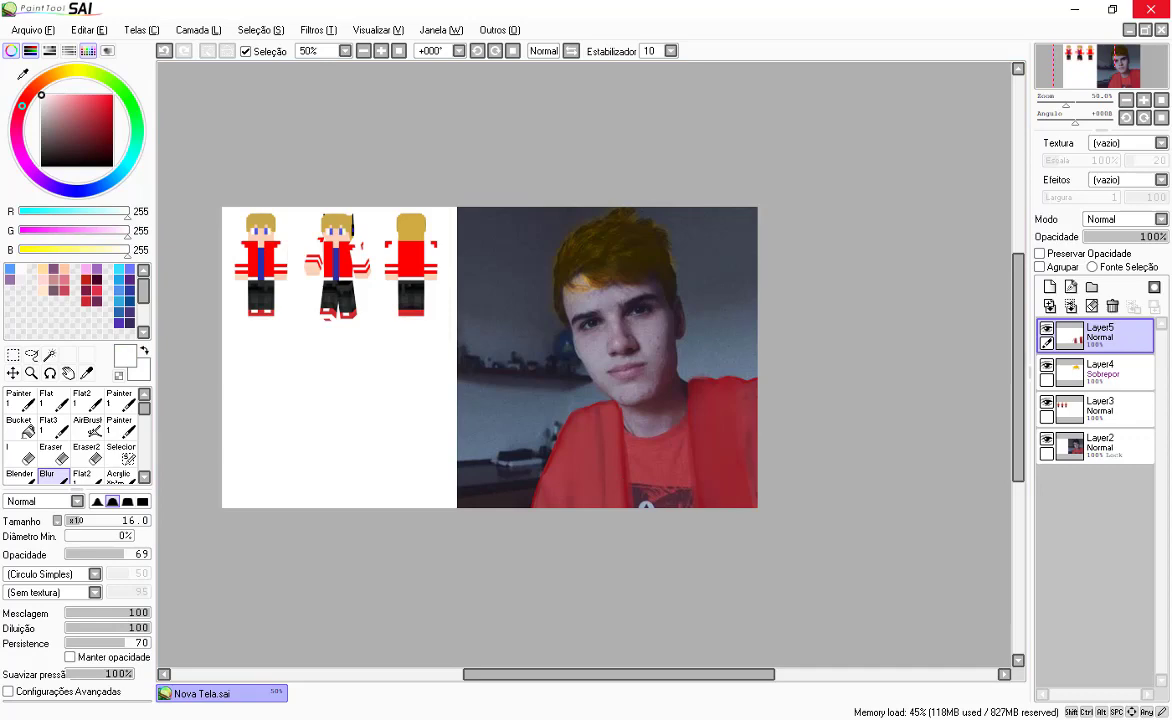
{"action": "left_click", "coordinate": [101, 430]}
{"action": "left_click", "coordinate": [1050, 287]}
{"action": "left_click", "coordinate": [1125, 219]}
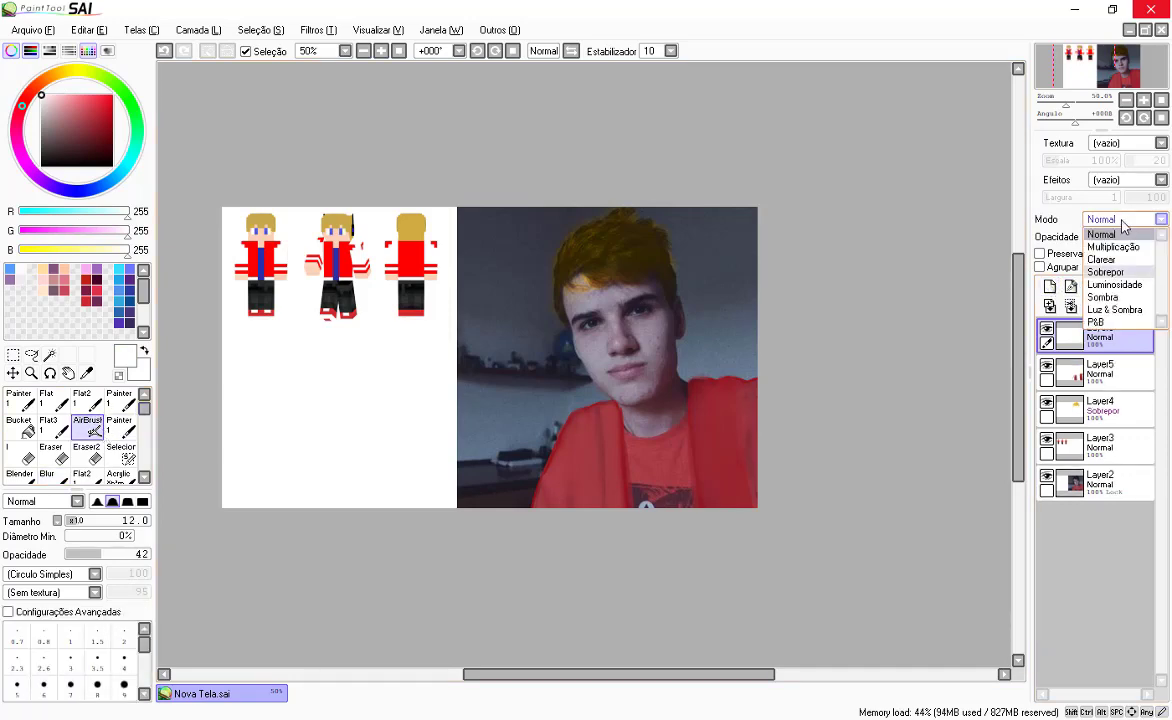
{"action": "left_click", "coordinate": [1110, 268]}
{"action": "left_click", "coordinate": [1055, 268]}
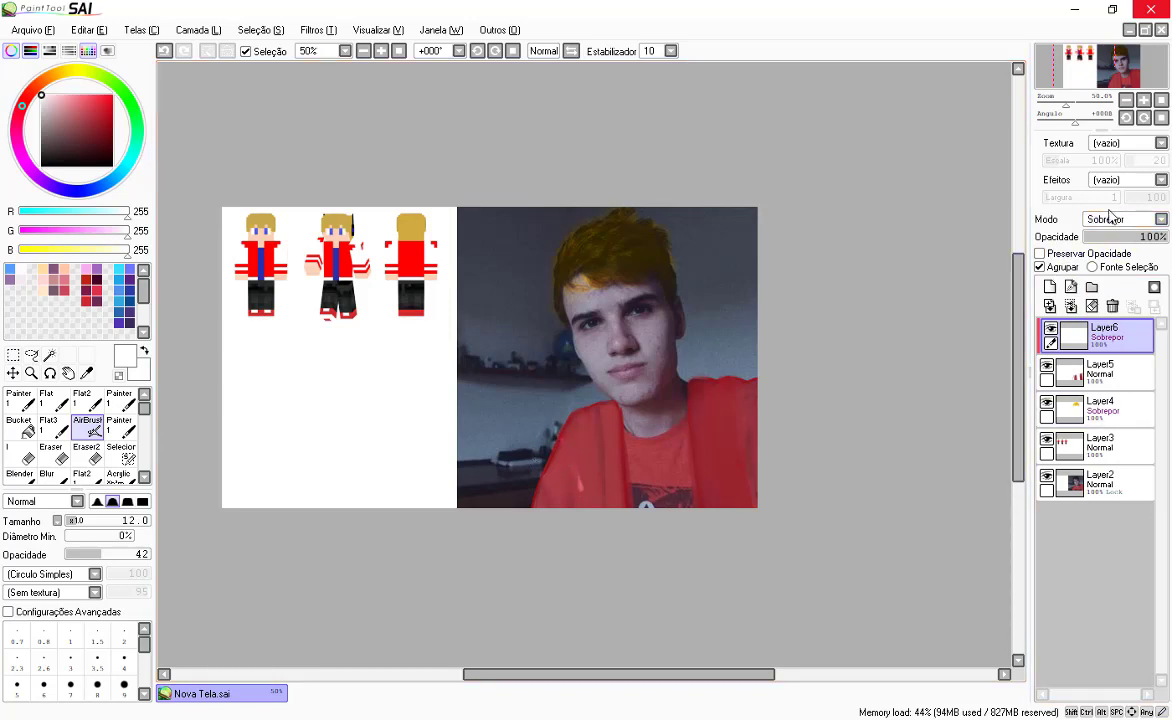
{"action": "left_click", "coordinate": [1110, 218]}
{"action": "left_click", "coordinate": [1104, 238]}
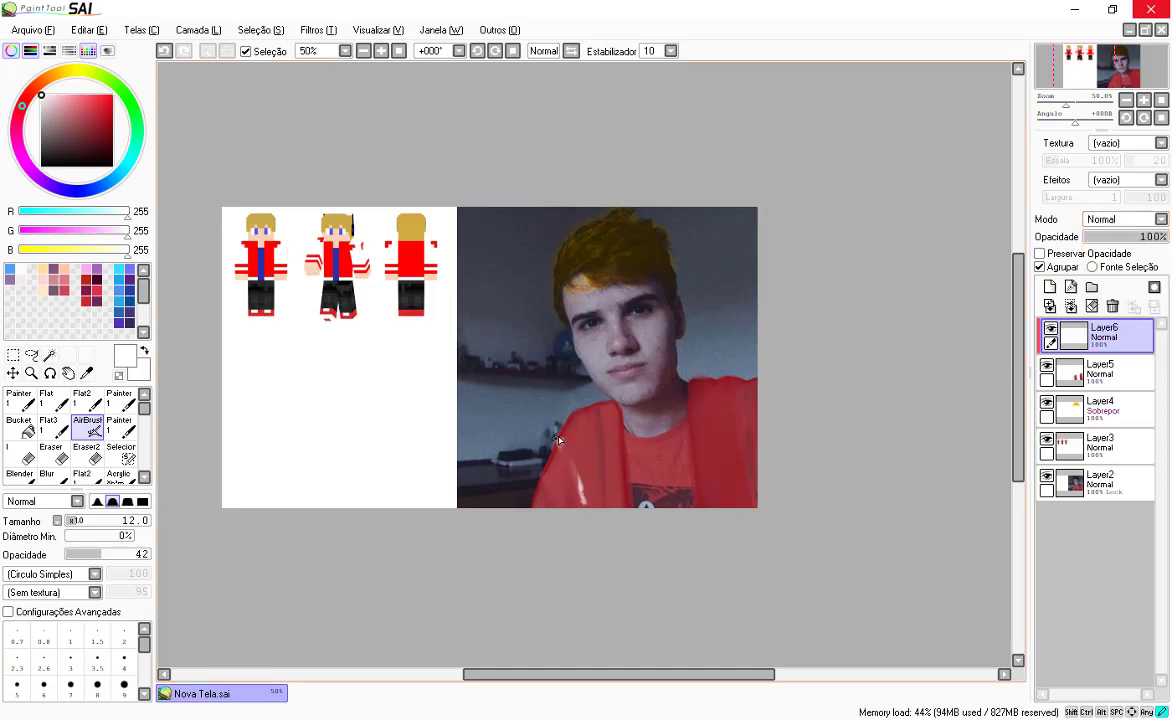
{"action": "left_click", "coordinate": [1057, 268]}
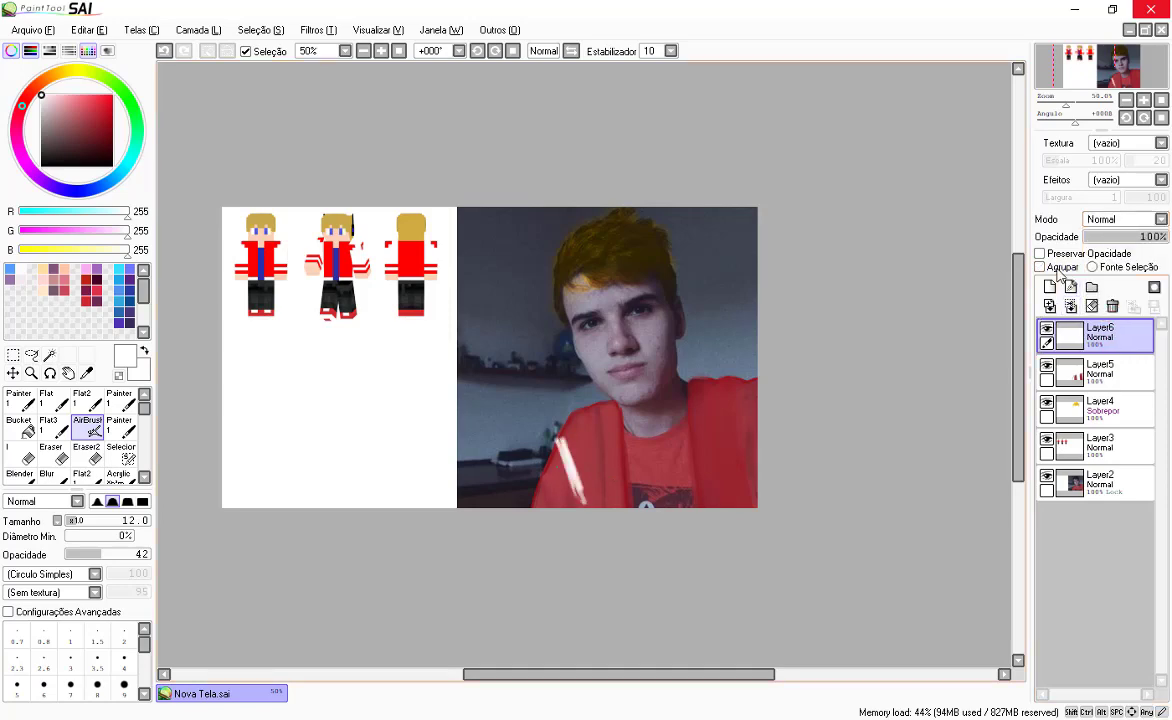
{"action": "left_click", "coordinate": [1058, 272]}
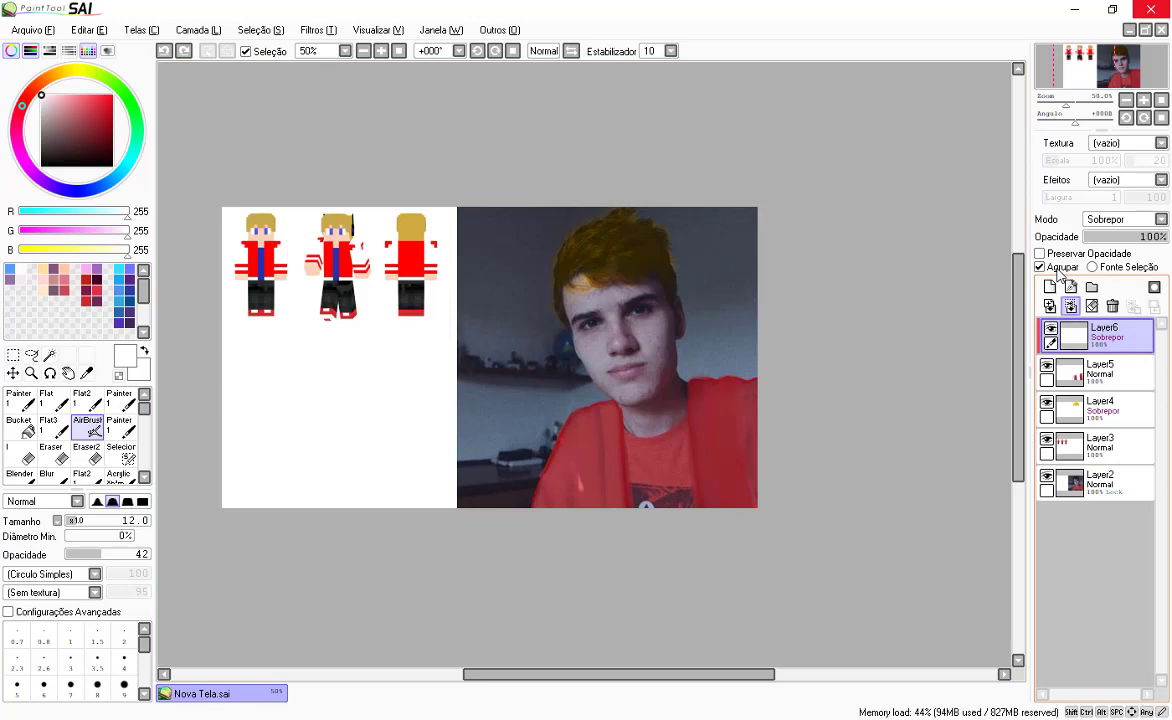
{"action": "left_click", "coordinate": [1059, 270]}
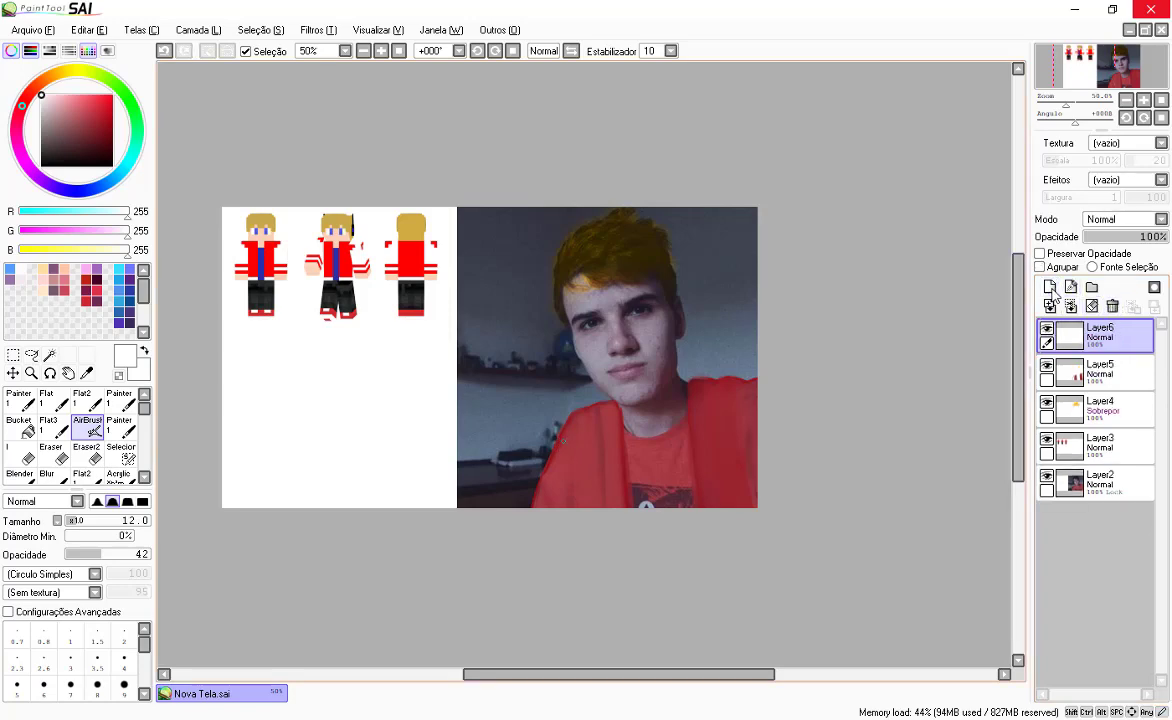
Step: Paint the picture-left sleeve white on the new layer, using the AirBrush at size 12 and at size 30
{"action": "left_click_drag", "start_coordinate": [576, 416], "coordinate": [590, 510]}
{"action": "mouse_move", "coordinate": [588, 458]}
{"action": "left_mouse_down"}
{"action": "mouse_move", "coordinate": [583, 558]}
{"action": "mouse_move", "coordinate": [583, 460]}
{"action": "mouse_move", "coordinate": [579, 500]}
{"action": "mouse_move", "coordinate": [569, 459]}
{"action": "mouse_move", "coordinate": [551, 502]}
{"action": "mouse_move", "coordinate": [587, 482]}
{"action": "mouse_move", "coordinate": [553, 488]}
{"action": "left_mouse_up"}
{"action": "key", "text": "bracketright"}
{"action": "key", "text": "bracketright"}
{"action": "key", "text": "bracketright"}
{"action": "key", "text": "bracketright"}
{"action": "key", "text": "bracketright"}
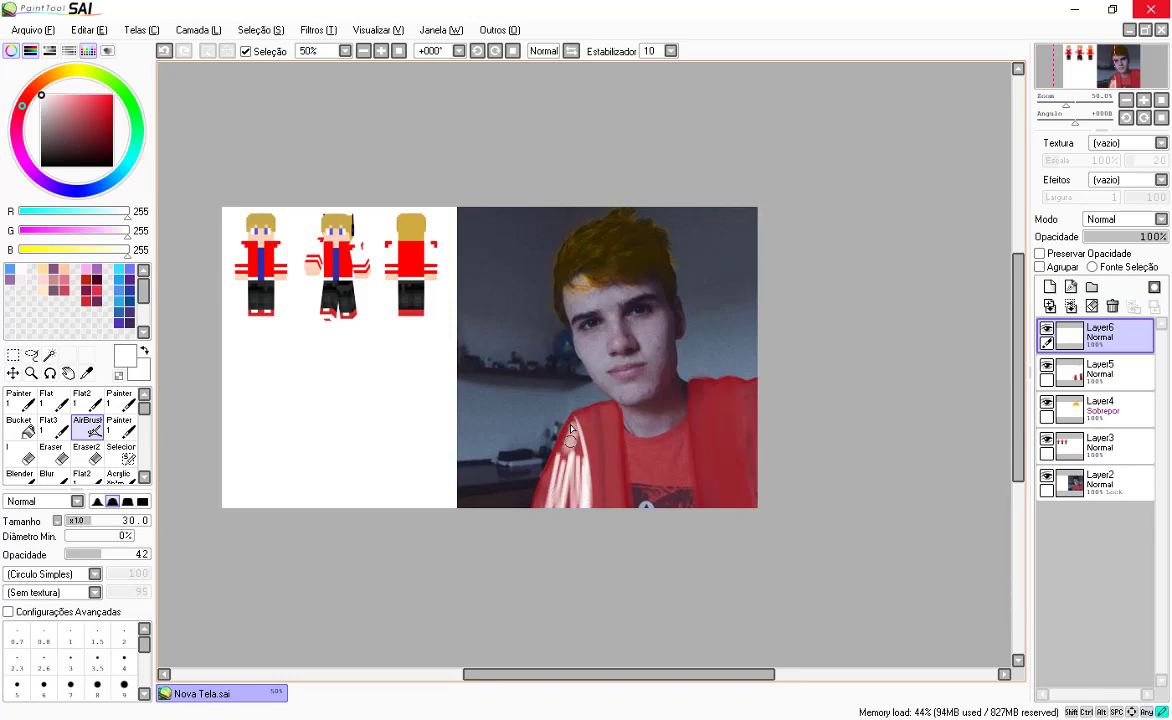
{"action": "mouse_move", "coordinate": [570, 441]}
{"action": "left_mouse_down"}
{"action": "mouse_move", "coordinate": [541, 533]}
{"action": "mouse_move", "coordinate": [554, 482]}
{"action": "mouse_move", "coordinate": [539, 504]}
{"action": "mouse_move", "coordinate": [549, 490]}
{"action": "mouse_move", "coordinate": [559, 531]}
{"action": "mouse_move", "coordinate": [577, 517]}
{"action": "mouse_move", "coordinate": [577, 447]}
{"action": "mouse_move", "coordinate": [583, 481]}
{"action": "left_mouse_up"}
Step: Refine the top and outer edge of the white sleeve with the AirBrush at sizes 20 and 9
{"action": "key", "text": "bracketleft"}
{"action": "key", "text": "bracketleft"}
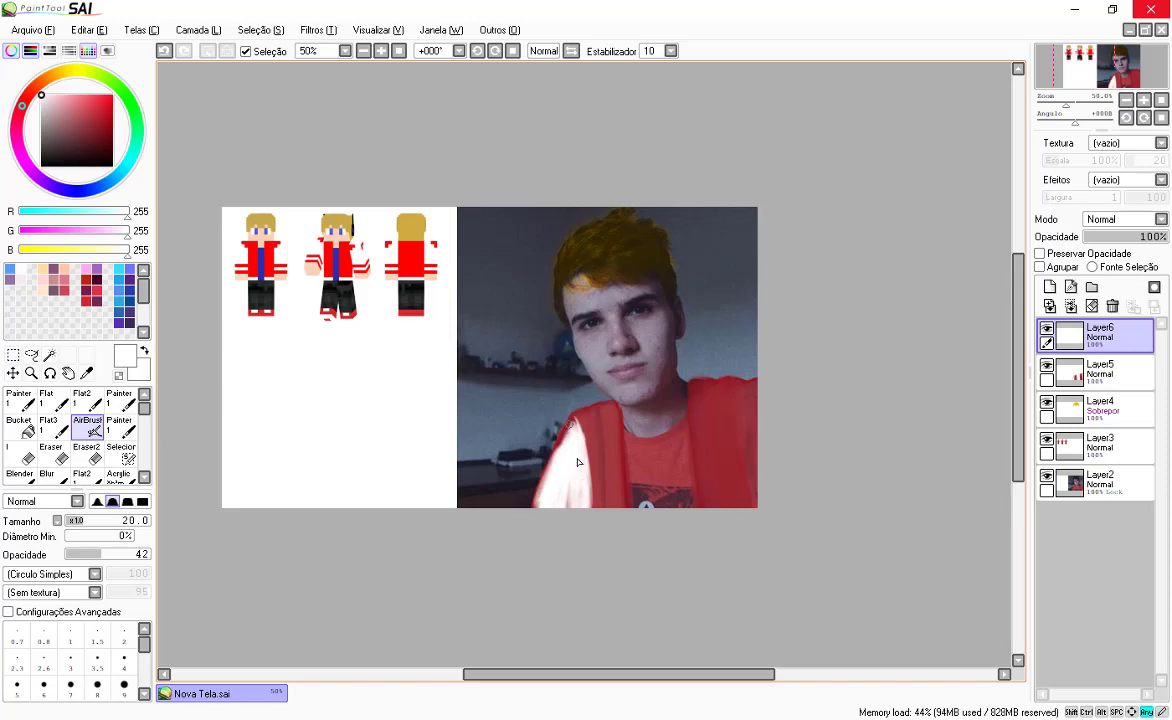
{"action": "key", "text": "bracketleft"}
{"action": "key", "text": "bracketleft"}
{"action": "key", "text": "bracketleft"}
{"action": "key", "text": "bracketleft"}
{"action": "key", "text": "bracketleft"}
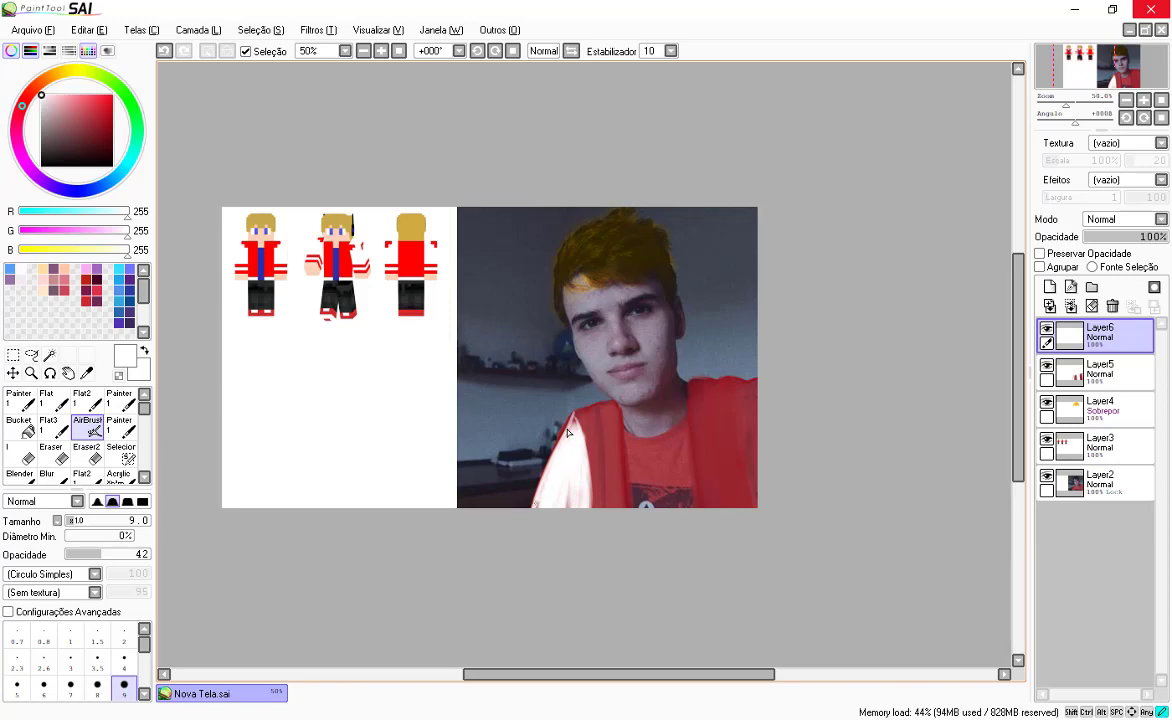
{"action": "left_click_drag", "start_coordinate": [567, 432], "coordinate": [586, 438]}
Step: Undo the last white stroke and widen the white sleeve towards the jacket panel with the AirBrush at size 35
{"action": "key", "text": "bracketright"}
{"action": "key", "text": "bracketright"}
{"action": "key", "text": "bracketright"}
{"action": "key", "text": "bracketright"}
{"action": "key", "text": "bracketright"}
{"action": "key", "text": "bracketright"}
{"action": "key", "text": "bracketright"}
{"action": "key", "text": "bracketright"}
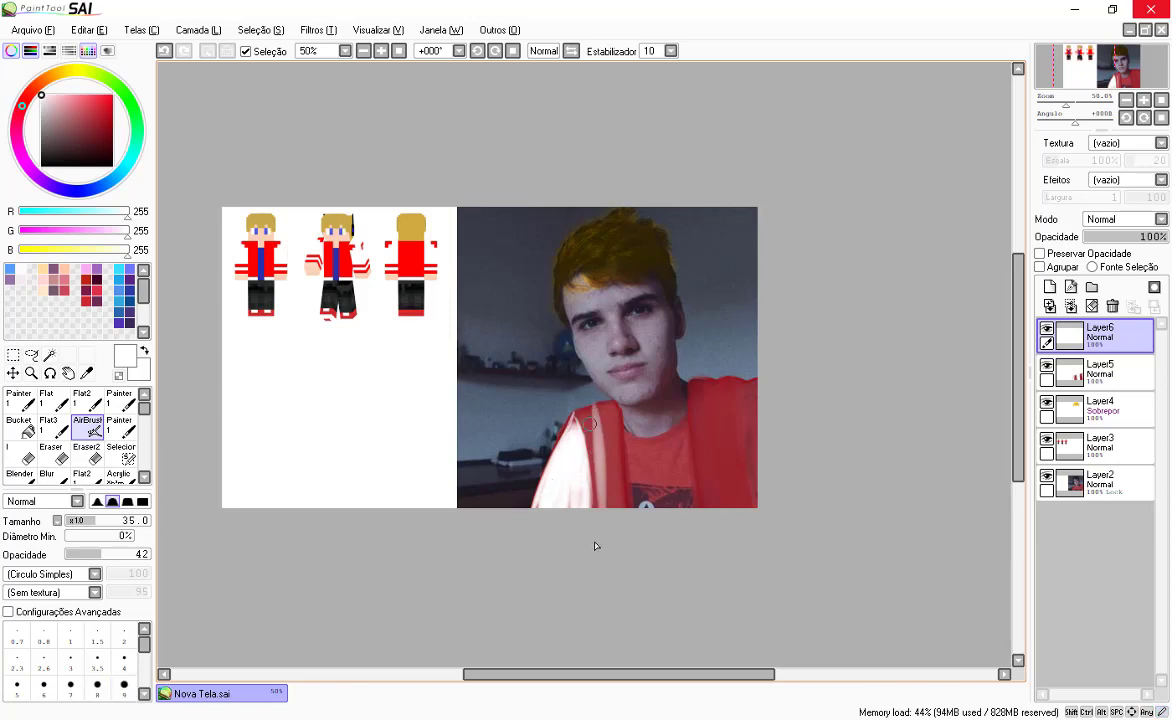
{"action": "key", "text": "ctrl+z"}
{"action": "mouse_move", "coordinate": [576, 422]}
{"action": "left_mouse_down"}
{"action": "mouse_move", "coordinate": [602, 569]}
{"action": "mouse_move", "coordinate": [580, 442]}
{"action": "mouse_move", "coordinate": [600, 492]}
{"action": "left_mouse_up"}
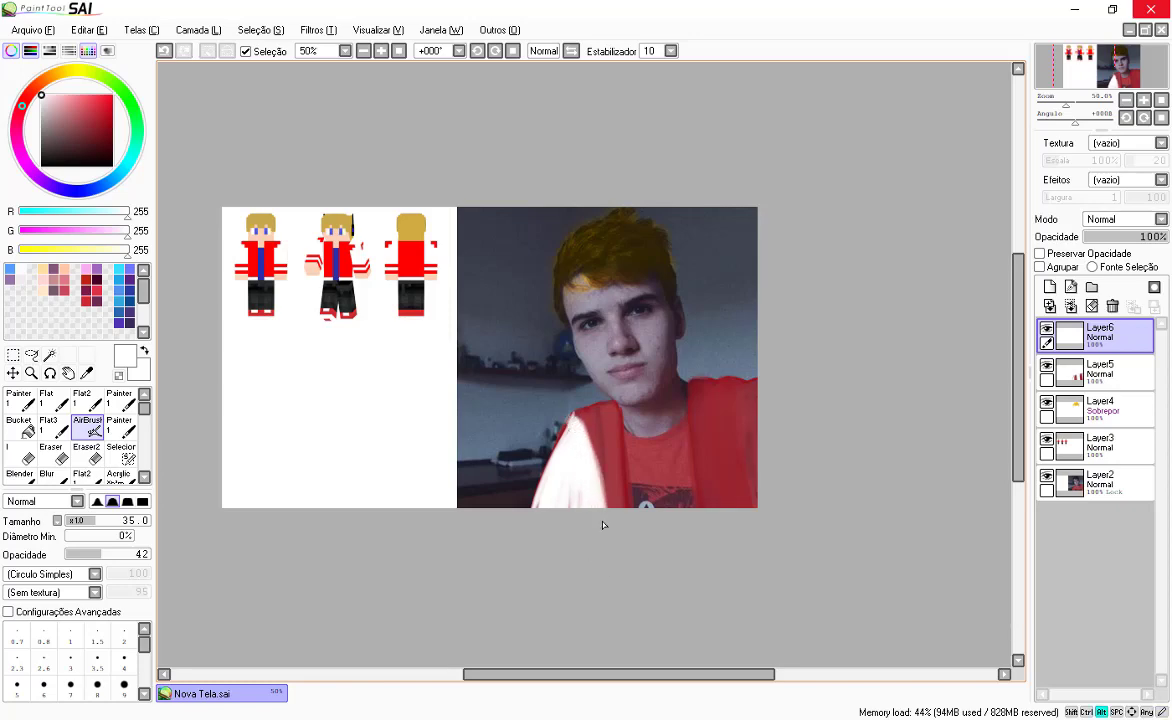
Step: Shade the white sleeve with sampled sleeve tones and dusty pink (RGB 165, 125, 129), using the AirBrush at size 35
{"action": "left_click", "coordinate": [585, 444], "text": "alt"}
{"action": "mouse_move", "coordinate": [585, 444]}
{"action": "left_mouse_down"}
{"action": "mouse_move", "coordinate": [598, 506]}
{"action": "mouse_move", "coordinate": [567, 509]}
{"action": "mouse_move", "coordinate": [563, 498]}
{"action": "mouse_move", "coordinate": [549, 523]}
{"action": "mouse_move", "coordinate": [571, 461]}
{"action": "left_mouse_up"}
{"action": "left_click", "coordinate": [567, 458], "text": "alt"}
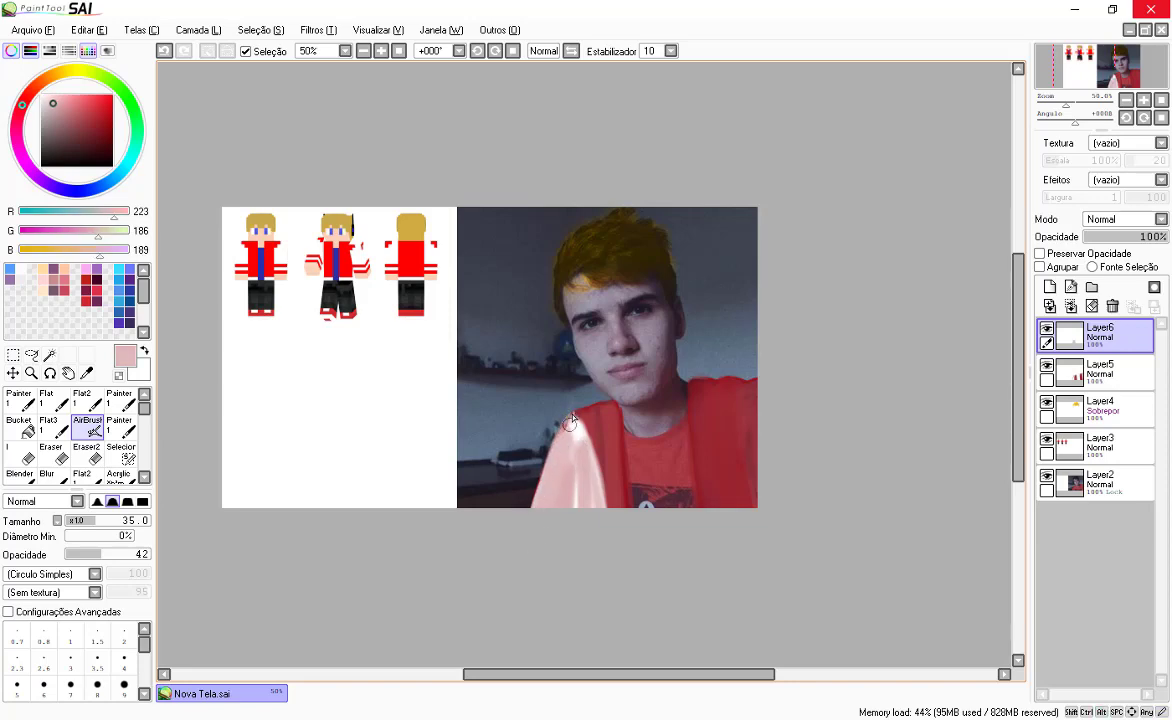
{"action": "left_click", "coordinate": [63, 117]}
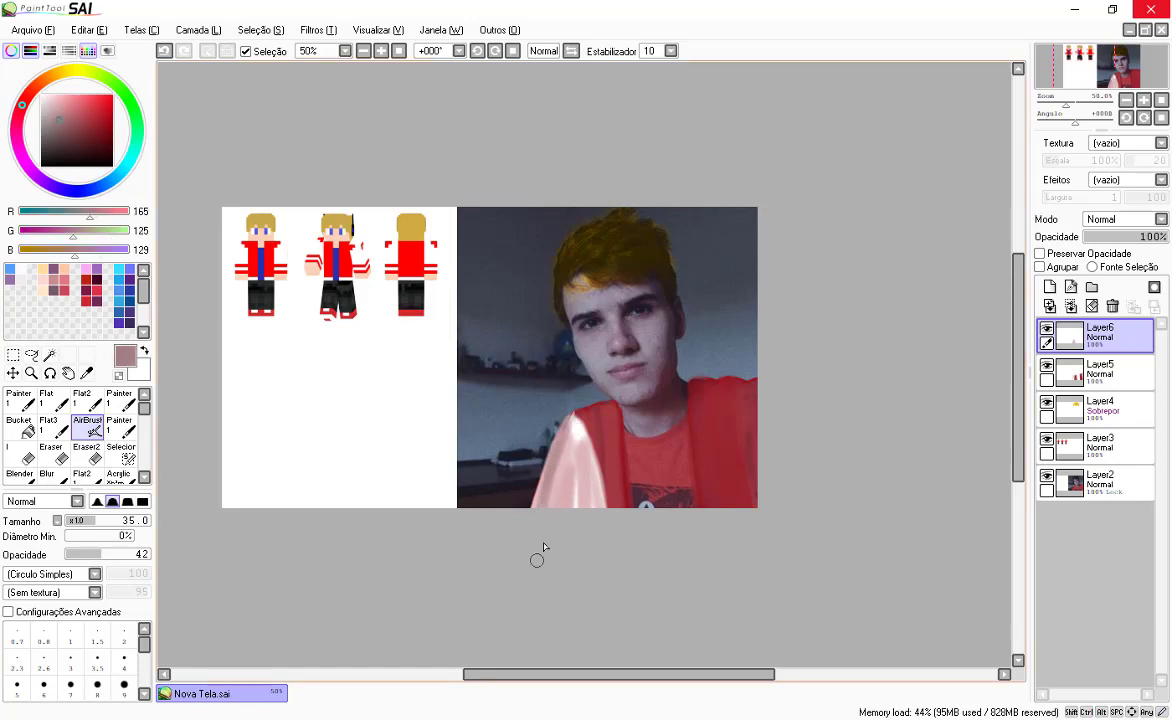
{"action": "left_click", "coordinate": [567, 444], "text": "alt"}
{"action": "mouse_move", "coordinate": [566, 446]}
{"action": "left_mouse_down"}
{"action": "mouse_move", "coordinate": [547, 543]}
{"action": "mouse_move", "coordinate": [588, 544]}
{"action": "left_mouse_up"}
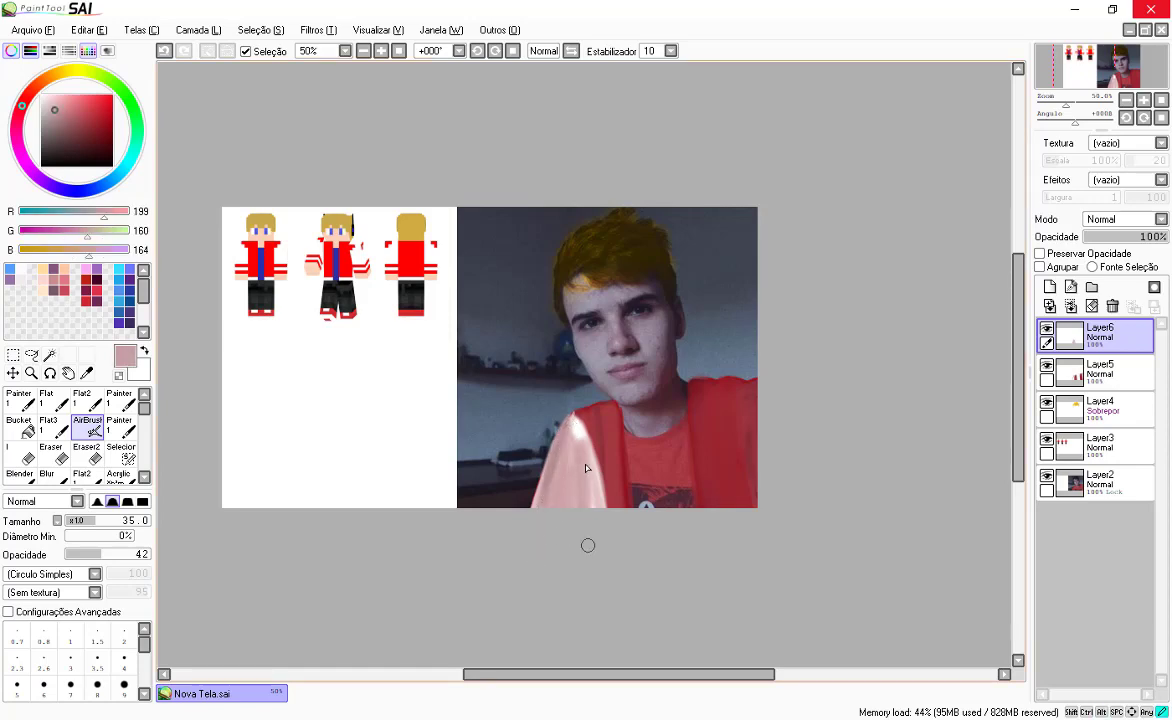
{"action": "left_click", "coordinate": [578, 427], "text": "alt"}
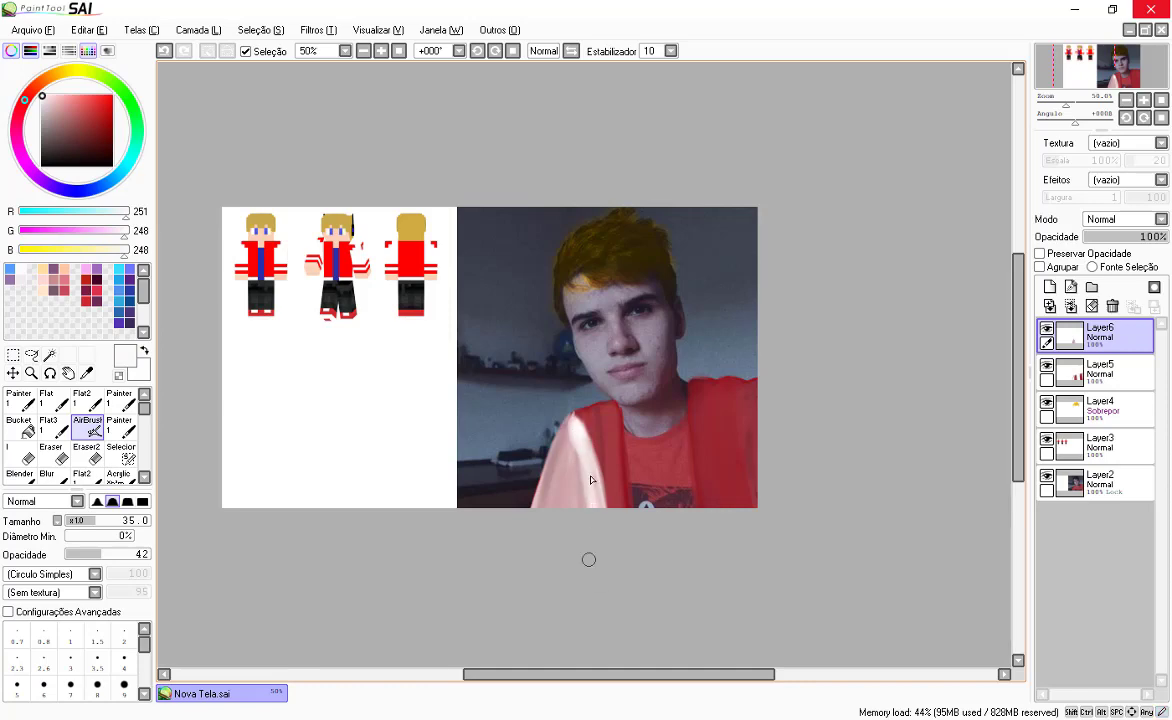
Step: Smooth the pink sleeve shading with the Blur brush, using sizes 20 and 14 at opacity 69
{"action": "left_click", "coordinate": [52, 475]}
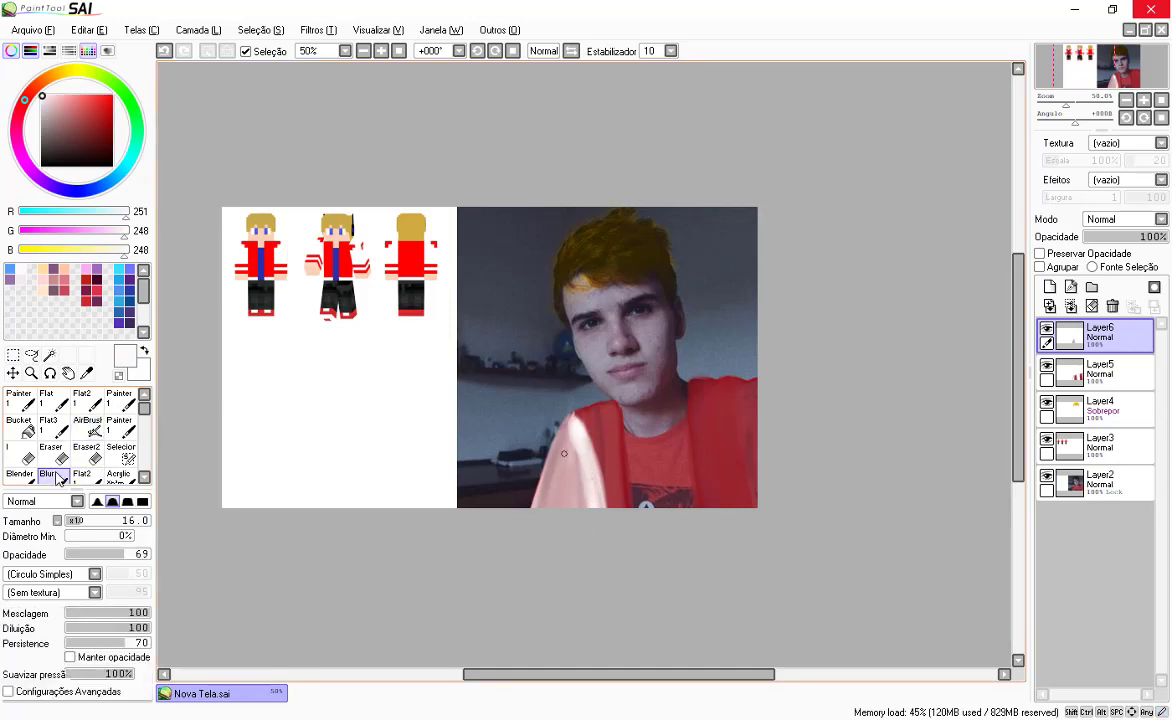
{"action": "key", "text": "bracketleft"}
{"action": "key", "text": "bracketright"}
{"action": "key", "text": "bracketright"}
{"action": "key", "text": "bracketright"}
{"action": "key", "text": "bracketright"}
{"action": "key", "text": "bracketright"}
{"action": "key", "text": "bracketright"}
{"action": "key", "text": "bracketright"}
{"action": "key", "text": "bracketright"}
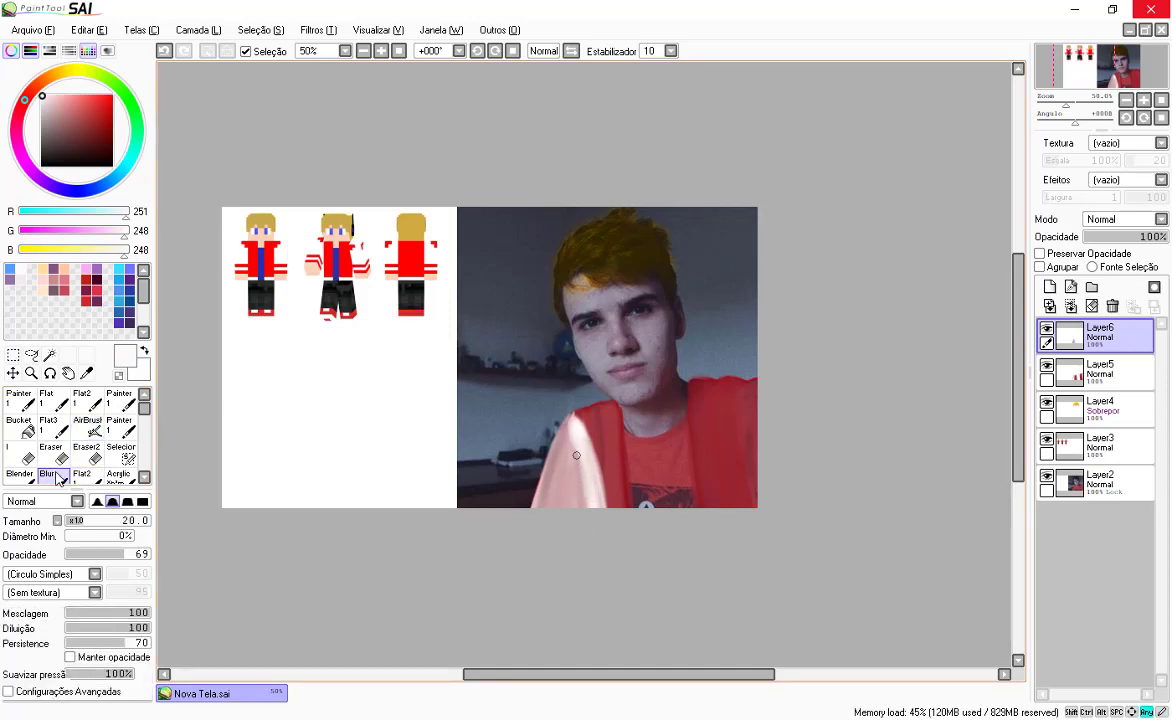
{"action": "key", "text": "bracketleft"}
{"action": "key", "text": "bracketleft"}
{"action": "key", "text": "bracketleft"}
{"action": "key", "text": "bracketleft"}
{"action": "key", "text": "bracketleft"}
{"action": "key", "text": "bracketleft"}
{"action": "key", "text": "bracketleft"}
{"action": "key", "text": "bracketleft"}
{"action": "key", "text": "bracketleft"}
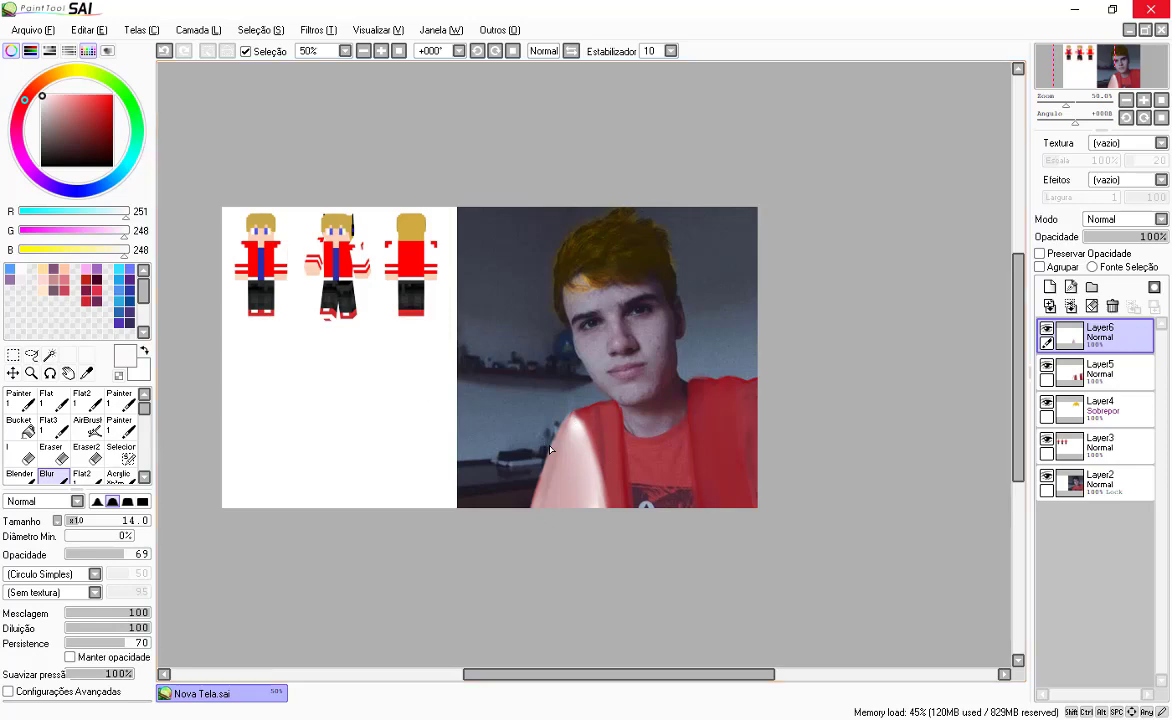
Step: Paint a dark red shadow (RGB 81, 29, 29) along the sleeve's inner edge with the AirBrush at size 35
{"action": "left_click", "coordinate": [87, 143]}
{"action": "left_click", "coordinate": [90, 429]}
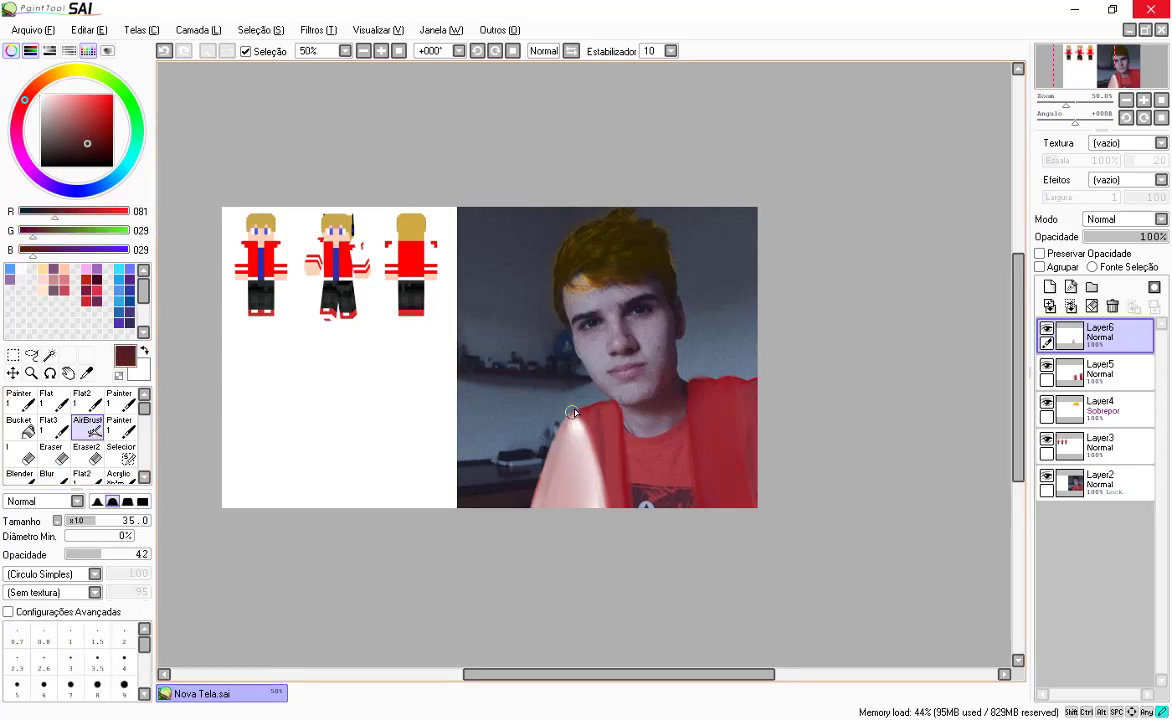
{"action": "left_click_drag", "start_coordinate": [574, 414], "coordinate": [601, 512]}
Step: Undo the last Blur stroke and blend the sleeve's shadow with the Blur brush at size 40 and opacity 28
{"action": "left_click", "coordinate": [50, 477]}
{"action": "key", "text": "bracketright"}
{"action": "key", "text": "bracketright"}
{"action": "key", "text": "bracketright"}
{"action": "key", "text": "bracketright"}
{"action": "key", "text": "bracketright"}
{"action": "key", "text": "bracketright"}
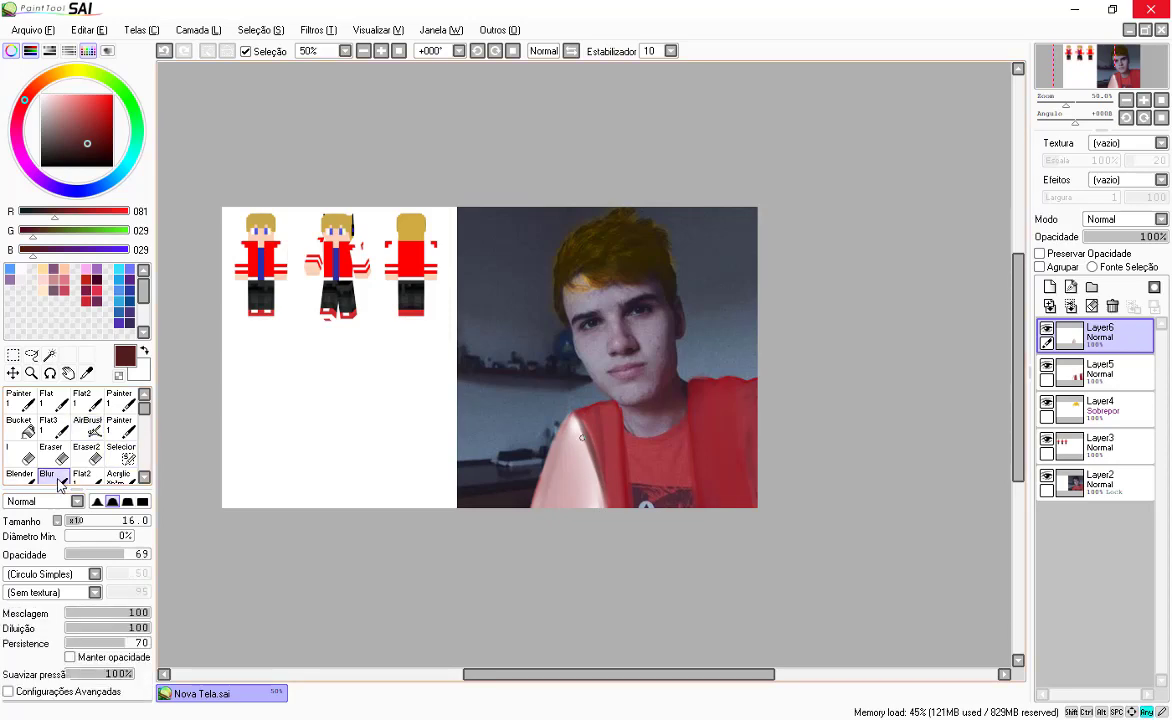
{"action": "mouse_move", "coordinate": [585, 440]}
{"action": "left_mouse_down"}
{"action": "mouse_move", "coordinate": [557, 466]}
{"action": "mouse_move", "coordinate": [563, 432]}
{"action": "mouse_move", "coordinate": [598, 459]}
{"action": "mouse_move", "coordinate": [594, 474]}
{"action": "mouse_move", "coordinate": [573, 433]}
{"action": "mouse_move", "coordinate": [595, 457]}
{"action": "mouse_move", "coordinate": [576, 426]}
{"action": "left_mouse_up"}
{"action": "key", "text": "ctrl+z"}
{"action": "left_click", "coordinate": [89, 554]}
{"action": "mouse_move", "coordinate": [566, 428]}
{"action": "left_mouse_down"}
{"action": "mouse_move", "coordinate": [557, 438]}
{"action": "mouse_move", "coordinate": [571, 479]}
{"action": "left_mouse_up"}
Step: Add a new layer above the hair layer and sample the skin's blue shirt colour for the AirBrush
{"action": "left_click", "coordinate": [1097, 424]}
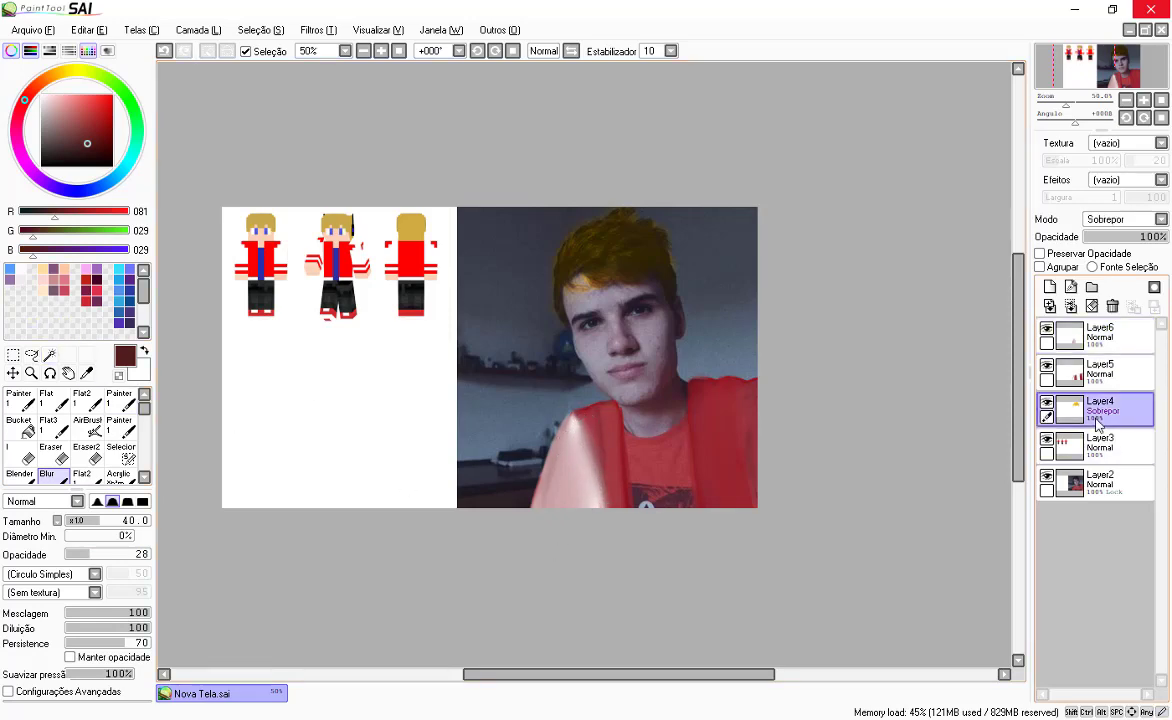
{"action": "left_click", "coordinate": [1049, 287]}
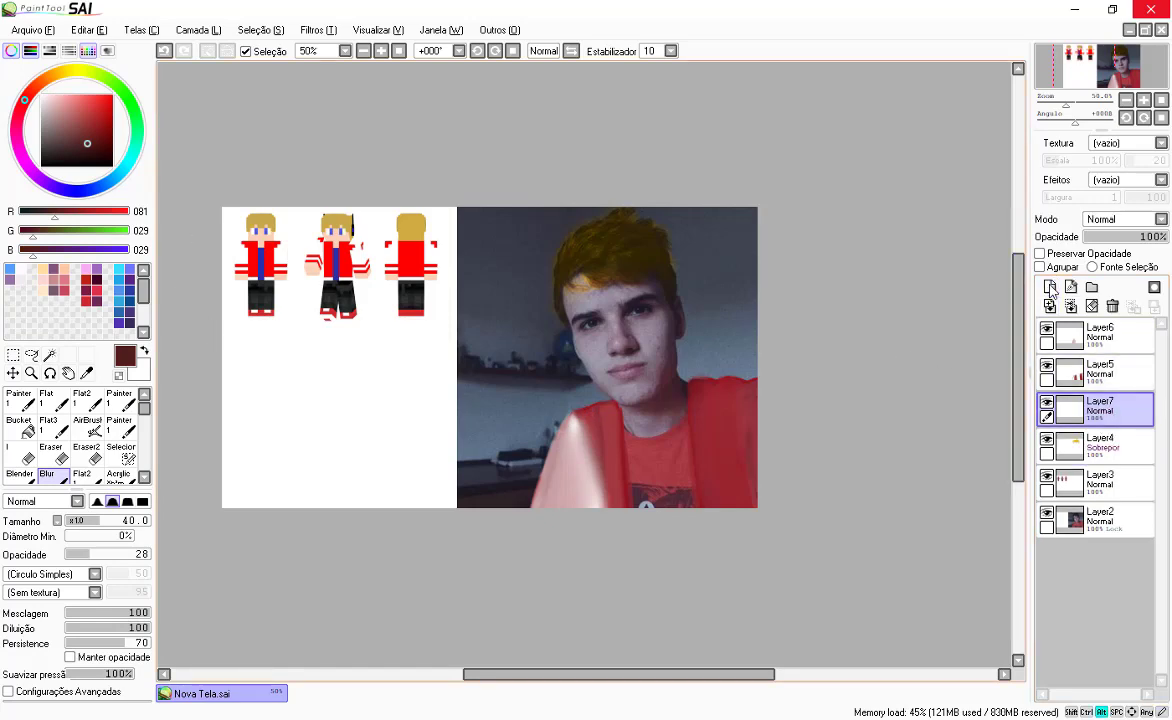
{"action": "left_click", "coordinate": [242, 243], "text": "alt"}
{"action": "left_click", "coordinate": [261, 262], "text": "alt"}
{"action": "left_click", "coordinate": [98, 423]}
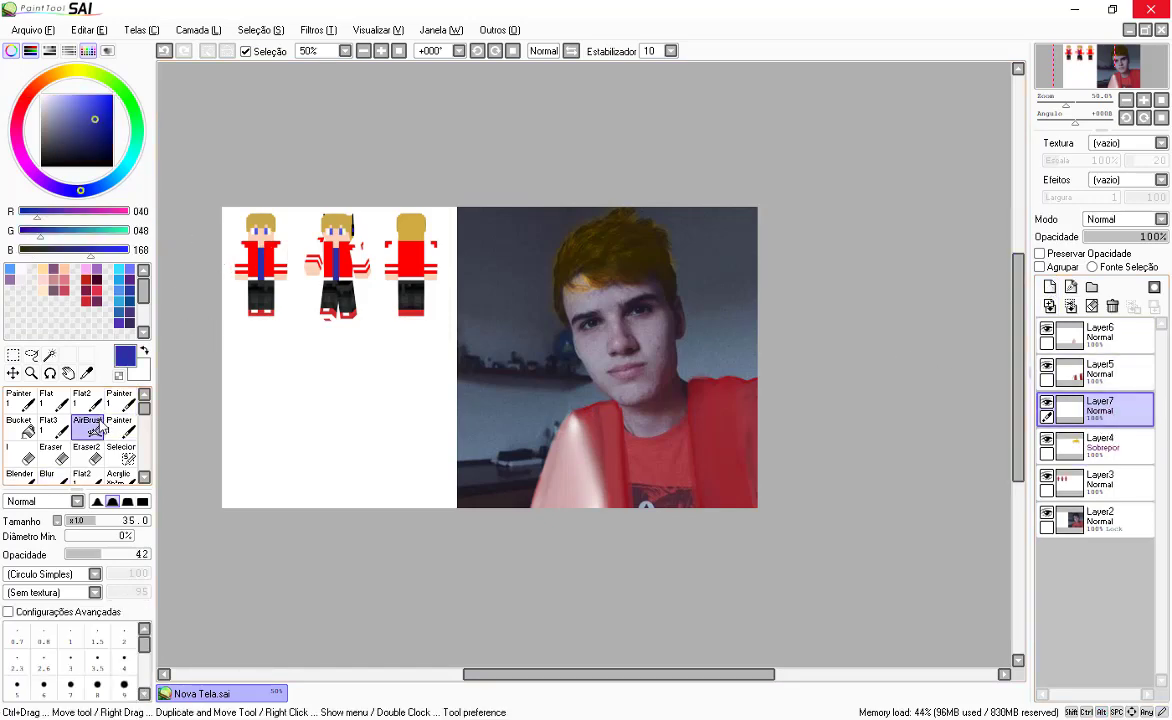
Step: Cover the whole T-shirt in blue with the AirBrush at opacity 97, using sizes 35 and 60 and undoing stray strokes
{"action": "mouse_move", "coordinate": [642, 498]}
{"action": "left_mouse_down"}
{"action": "mouse_move", "coordinate": [651, 538]}
{"action": "mouse_move", "coordinate": [711, 542]}
{"action": "mouse_move", "coordinate": [620, 460]}
{"action": "mouse_move", "coordinate": [667, 479]}
{"action": "mouse_move", "coordinate": [612, 432]}
{"action": "left_mouse_up"}
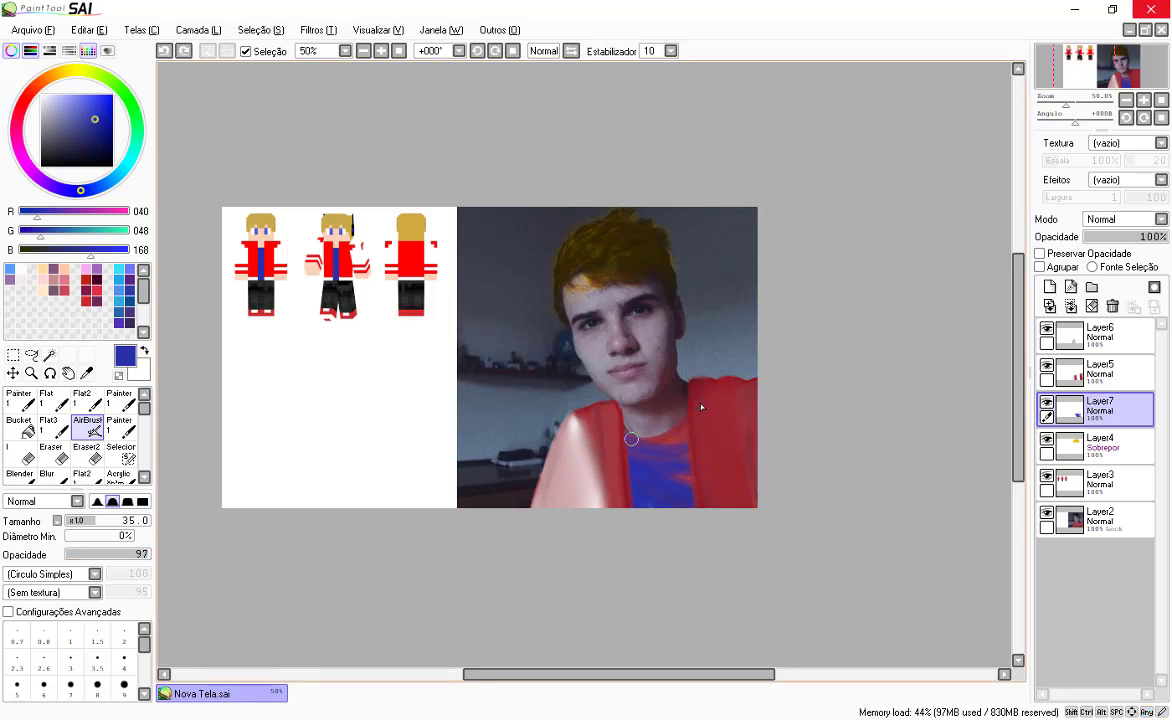
{"action": "key", "text": "bracketleft"}
{"action": "key", "text": "bracketleft"}
{"action": "key", "text": "bracketleft"}
{"action": "key", "text": "bracketleft"}
{"action": "mouse_move", "coordinate": [624, 430]}
{"action": "left_mouse_down"}
{"action": "mouse_move", "coordinate": [697, 409]}
{"action": "mouse_move", "coordinate": [648, 439]}
{"action": "mouse_move", "coordinate": [612, 434]}
{"action": "mouse_move", "coordinate": [644, 441]}
{"action": "mouse_move", "coordinate": [637, 457]}
{"action": "mouse_move", "coordinate": [662, 471]}
{"action": "mouse_move", "coordinate": [641, 455]}
{"action": "mouse_move", "coordinate": [658, 470]}
{"action": "mouse_move", "coordinate": [629, 462]}
{"action": "mouse_move", "coordinate": [686, 442]}
{"action": "mouse_move", "coordinate": [640, 452]}
{"action": "mouse_move", "coordinate": [676, 451]}
{"action": "mouse_move", "coordinate": [651, 456]}
{"action": "mouse_move", "coordinate": [629, 447]}
{"action": "mouse_move", "coordinate": [699, 434]}
{"action": "mouse_move", "coordinate": [676, 453]}
{"action": "mouse_move", "coordinate": [678, 439]}
{"action": "mouse_move", "coordinate": [654, 515]}
{"action": "left_mouse_up"}
{"action": "key", "text": "ctrl+z"}
{"action": "key", "text": "bracketright"}
{"action": "key", "text": "bracketright"}
{"action": "key", "text": "bracketright"}
{"action": "key", "text": "bracketright"}
{"action": "key", "text": "bracketright"}
{"action": "key", "text": "bracketright"}
{"action": "key", "text": "bracketright"}
{"action": "key", "text": "bracketright"}
{"action": "key", "text": "bracketright"}
{"action": "key", "text": "ctrl+z"}
{"action": "key", "text": "ctrl+z"}
{"action": "key", "text": "bracketleft"}
{"action": "key", "text": "bracketleft"}
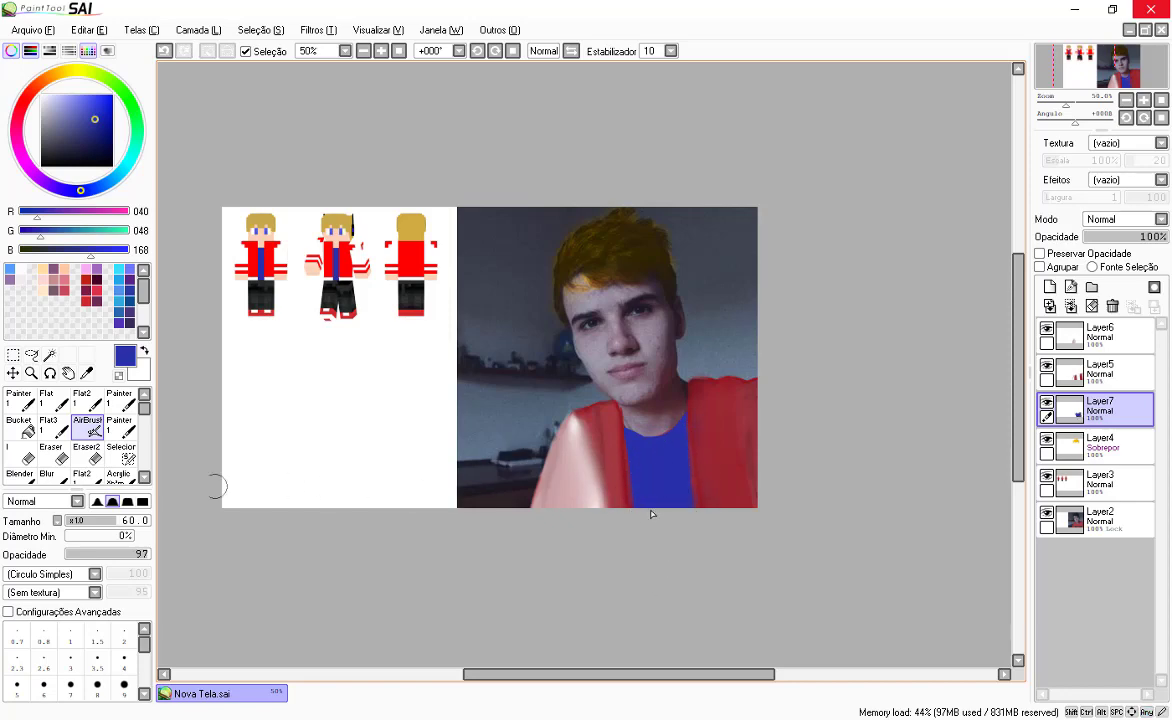
Step: Choose dark blue (RGB 15, 20, 93) and add a Normal-mode layer clipped to the blue shirt layer
{"action": "left_click", "coordinate": [102, 138]}
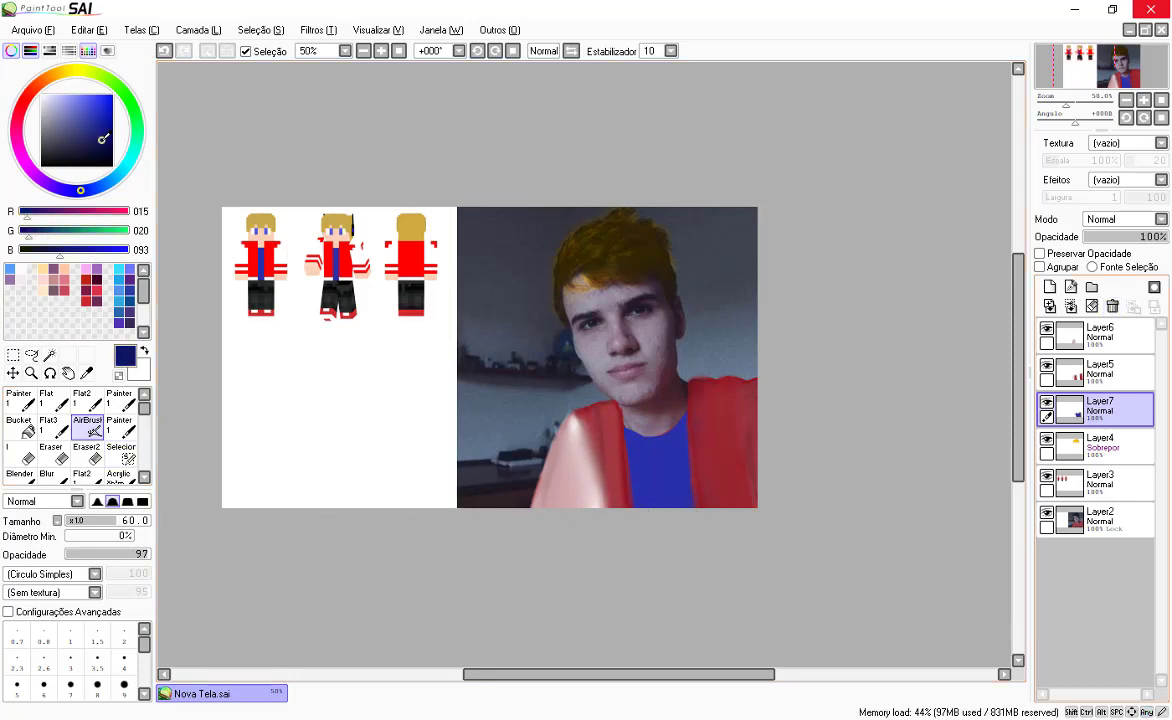
{"action": "left_click", "coordinate": [1049, 287]}
{"action": "left_click", "coordinate": [1039, 267]}
{"action": "left_click", "coordinate": [1120, 219]}
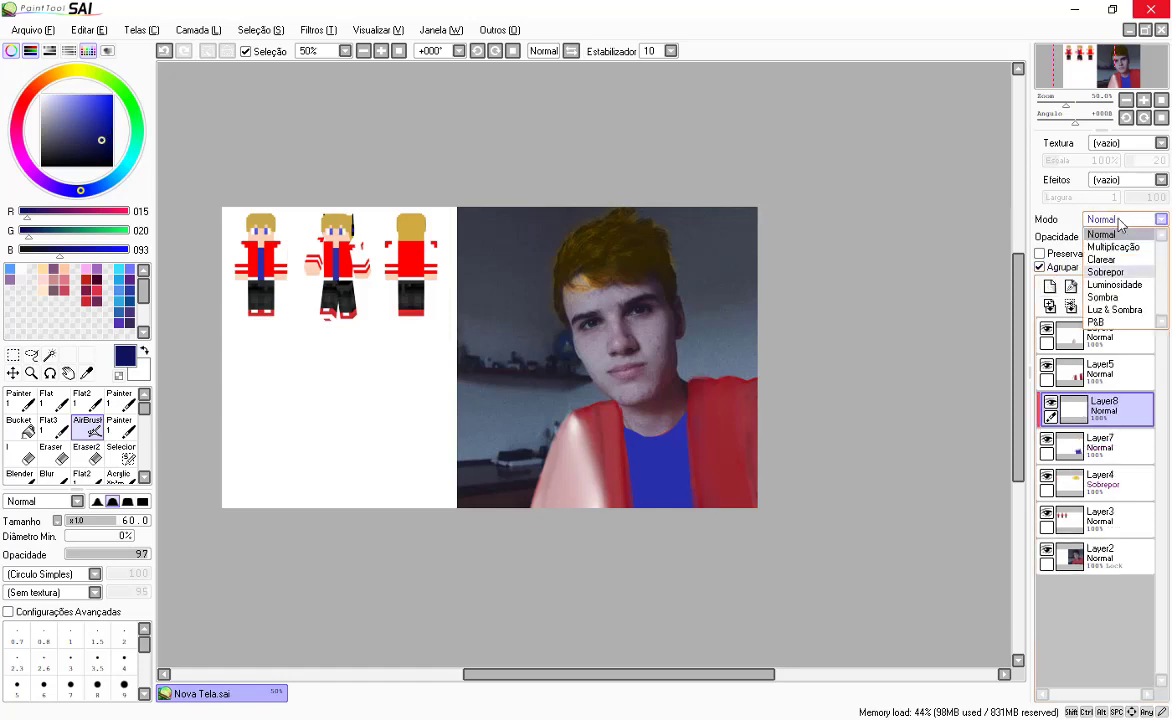
{"action": "left_click", "coordinate": [1118, 219]}
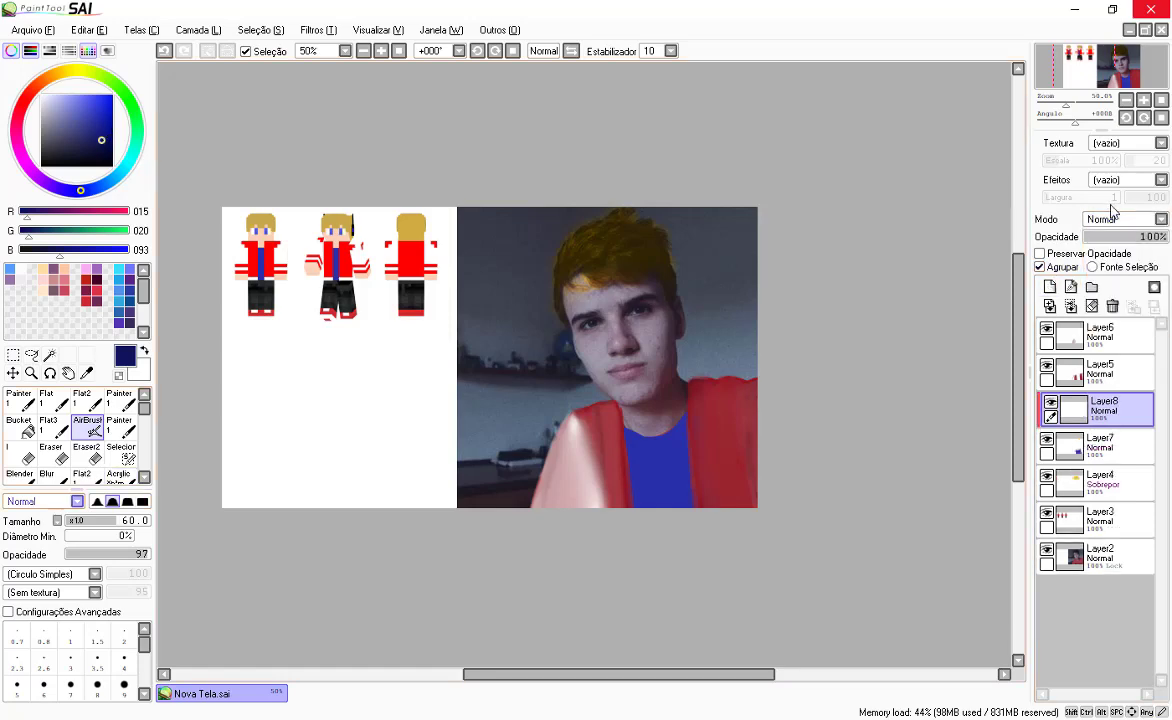
Step: Shade the sides of the shirt next to the jacket with dark and sampled blues, using the AirBrush at size 60 and opacity 42
{"action": "left_click", "coordinate": [102, 555]}
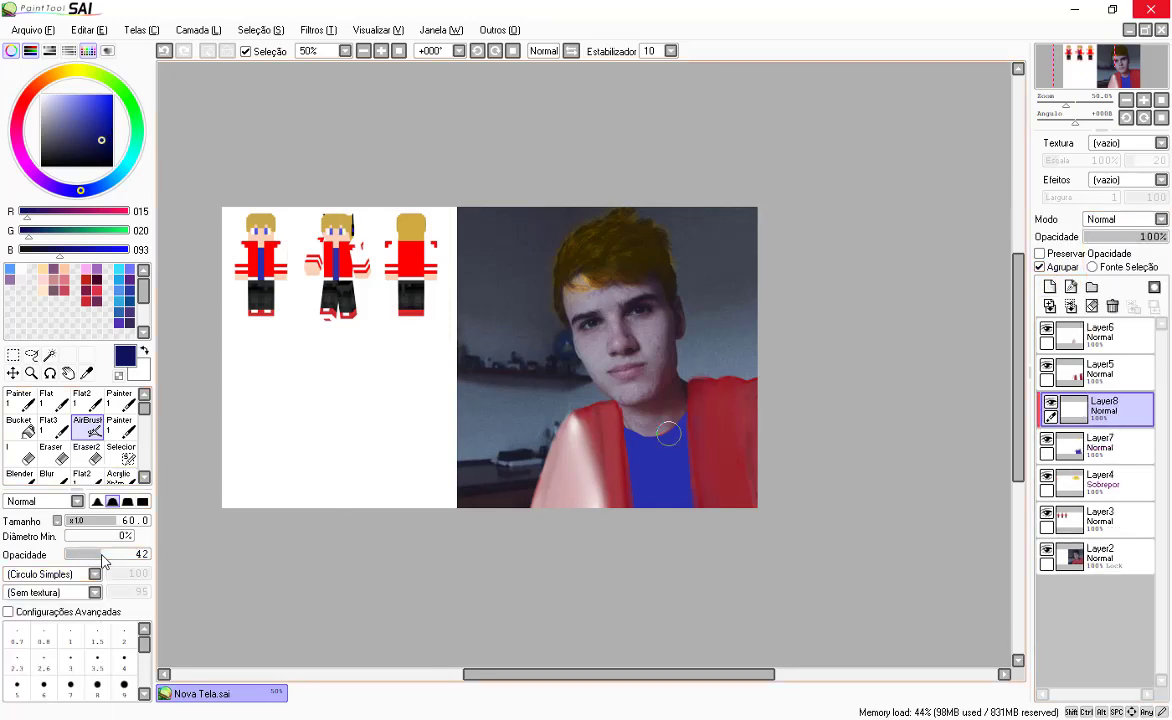
{"action": "mouse_move", "coordinate": [701, 419]}
{"action": "left_mouse_down"}
{"action": "mouse_move", "coordinate": [706, 500]}
{"action": "mouse_move", "coordinate": [689, 488]}
{"action": "mouse_move", "coordinate": [687, 443]}
{"action": "mouse_move", "coordinate": [626, 438]}
{"action": "left_mouse_up"}
{"action": "left_click", "coordinate": [687, 446], "text": "alt"}
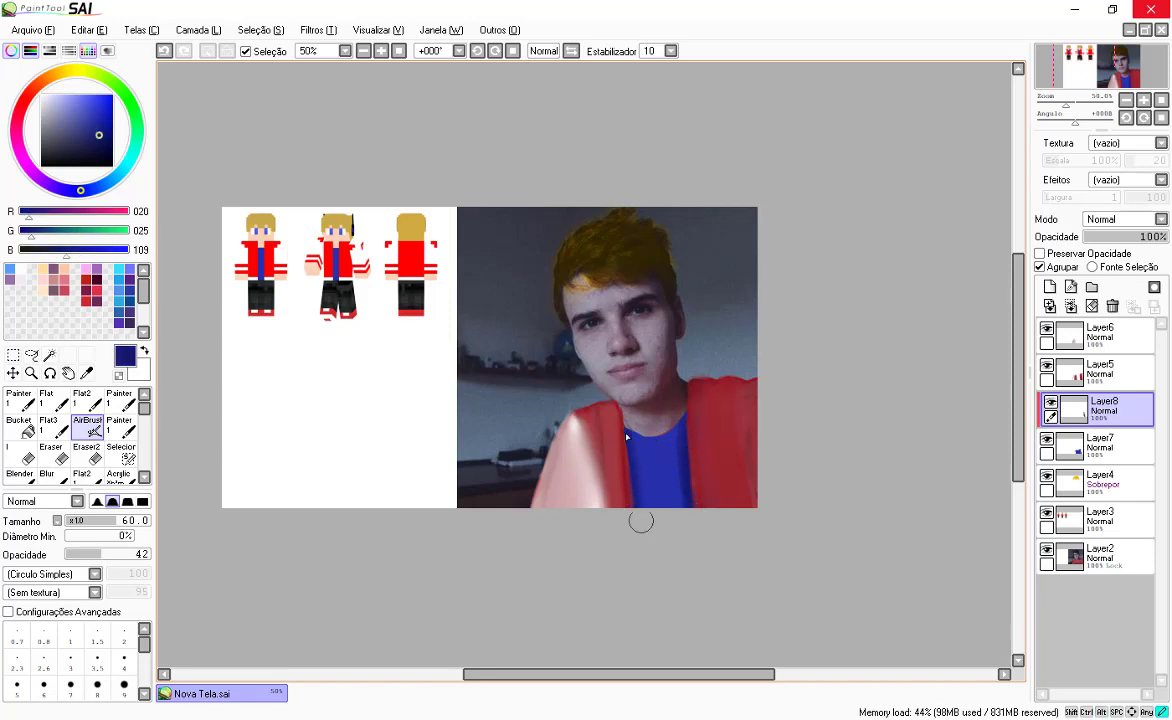
{"action": "left_click", "coordinate": [639, 457], "text": "alt"}
{"action": "mouse_move", "coordinate": [642, 511]}
{"action": "left_mouse_down"}
{"action": "mouse_move", "coordinate": [661, 472]}
{"action": "mouse_move", "coordinate": [648, 481]}
{"action": "left_mouse_up"}
{"action": "left_click", "coordinate": [668, 449], "text": "alt"}
{"action": "left_click", "coordinate": [687, 444], "text": "alt"}
{"action": "left_click", "coordinate": [687, 442], "text": "alt"}
{"action": "left_click", "coordinate": [684, 440], "text": "alt"}
Step: Draw a navy collar line (RGB 9, 12, 48) along the shirt's neckline with the AirBrush at size 14
{"action": "key", "text": "bracketleft"}
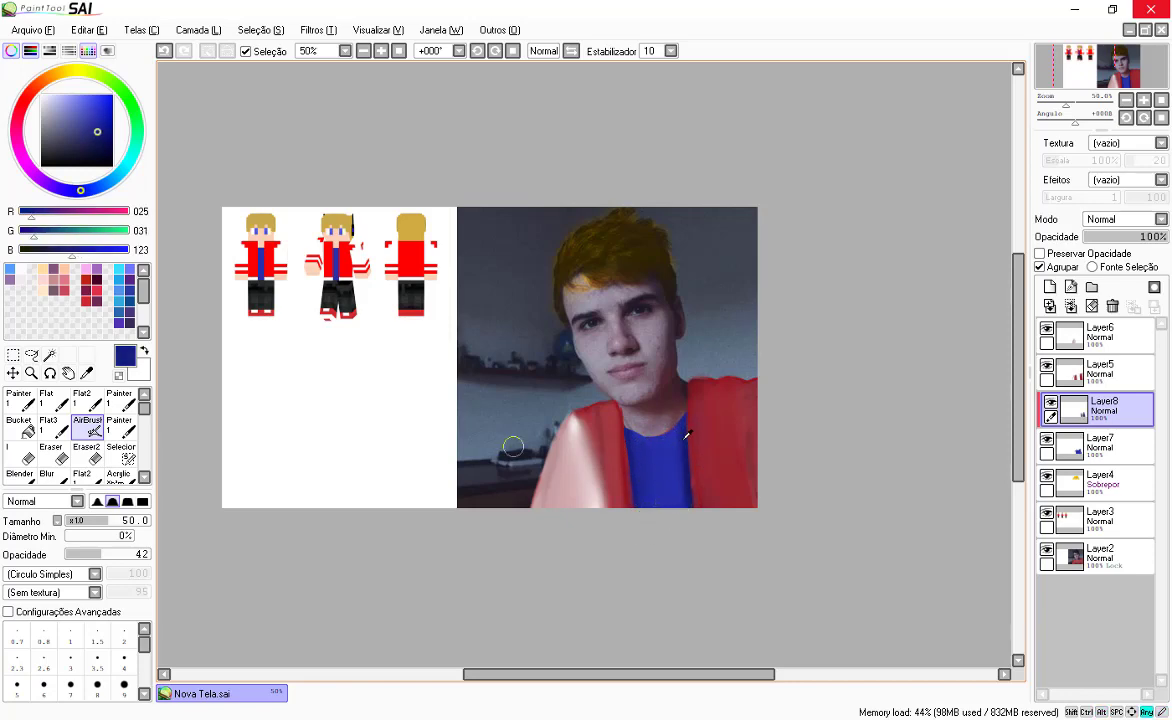
{"action": "key", "text": "bracketleft"}
{"action": "key", "text": "bracketleft"}
{"action": "key", "text": "bracketleft"}
{"action": "key", "text": "bracketleft"}
{"action": "key", "text": "bracketleft"}
{"action": "key", "text": "bracketleft"}
{"action": "key", "text": "bracketleft"}
{"action": "key", "text": "bracketleft"}
{"action": "scroll", "coordinate": [677, 418], "scroll_direction": "up", "scroll_amount": 2}
{"action": "left_click", "coordinate": [100, 152]}
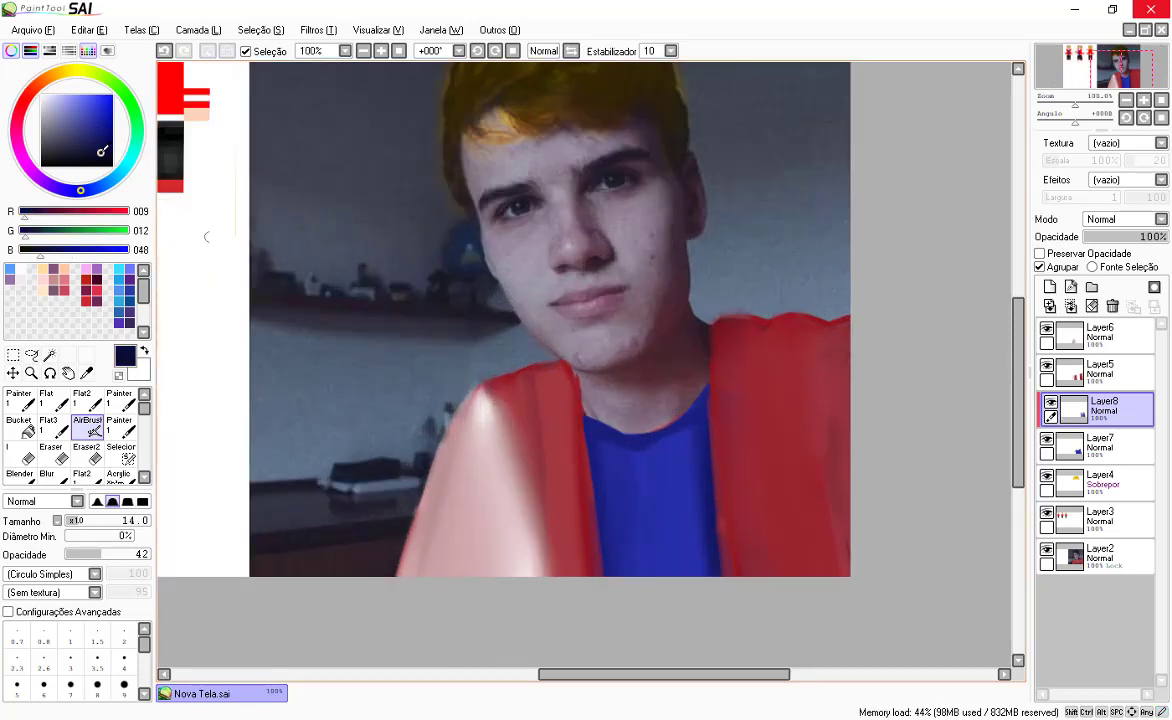
{"action": "mouse_move", "coordinate": [589, 430]}
{"action": "left_mouse_down"}
{"action": "mouse_move", "coordinate": [623, 445]}
{"action": "mouse_move", "coordinate": [724, 390]}
{"action": "left_mouse_up"}
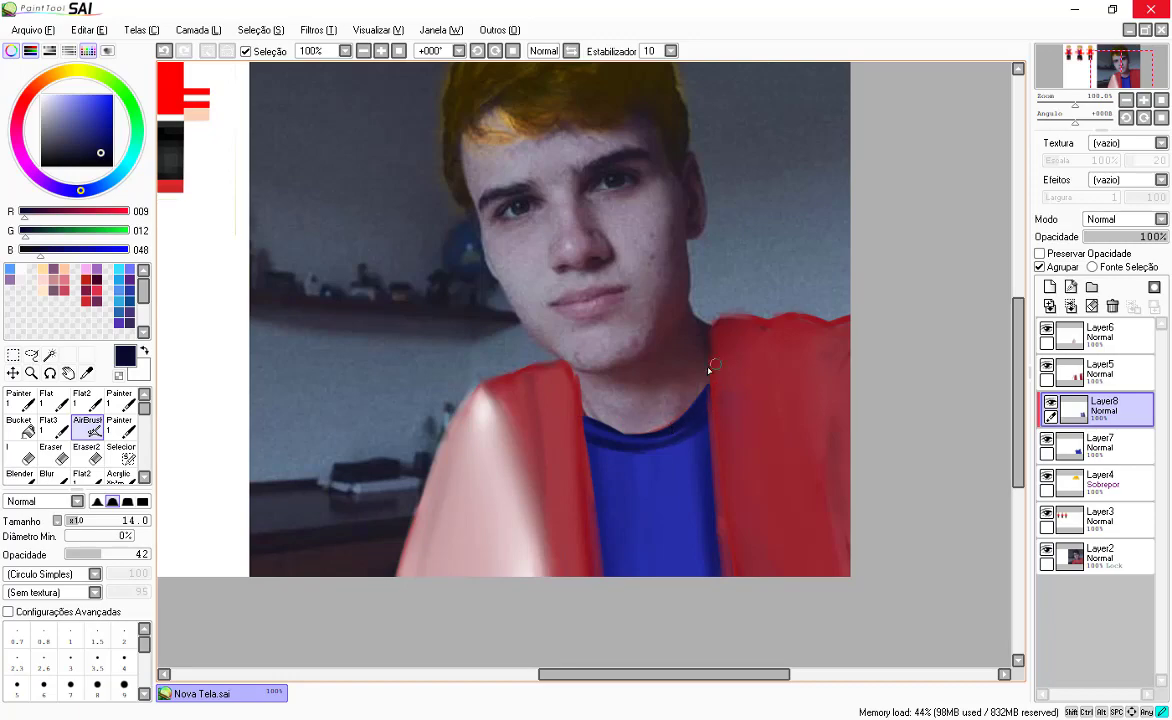
Step: Check the recoloured clothing at several zoom levels and toggle the jacket layer's visibility off and on
{"action": "scroll", "coordinate": [709, 371], "scroll_direction": "down", "scroll_amount": 4}
{"action": "scroll", "coordinate": [709, 371], "scroll_direction": "up", "scroll_amount": 4}
{"action": "scroll", "coordinate": [709, 371], "scroll_direction": "down", "scroll_amount": 1}
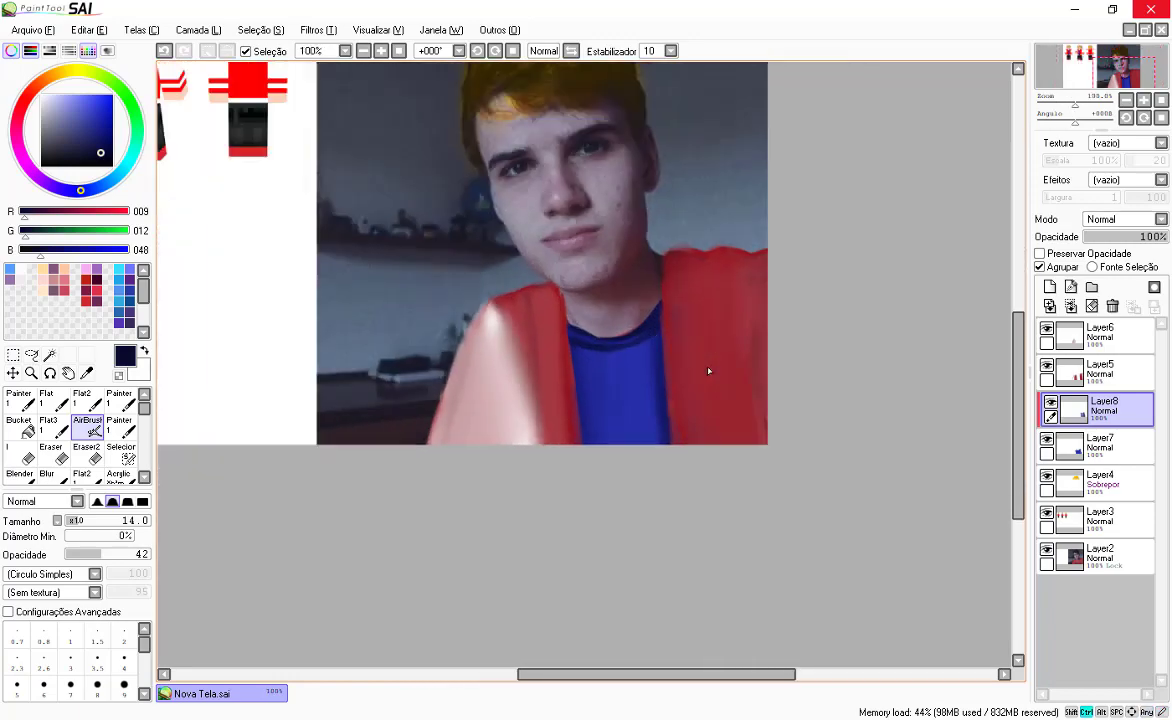
{"action": "scroll", "coordinate": [708, 371], "scroll_direction": "down", "scroll_amount": 3}
{"action": "scroll", "coordinate": [708, 371], "scroll_direction": "up", "scroll_amount": 2}
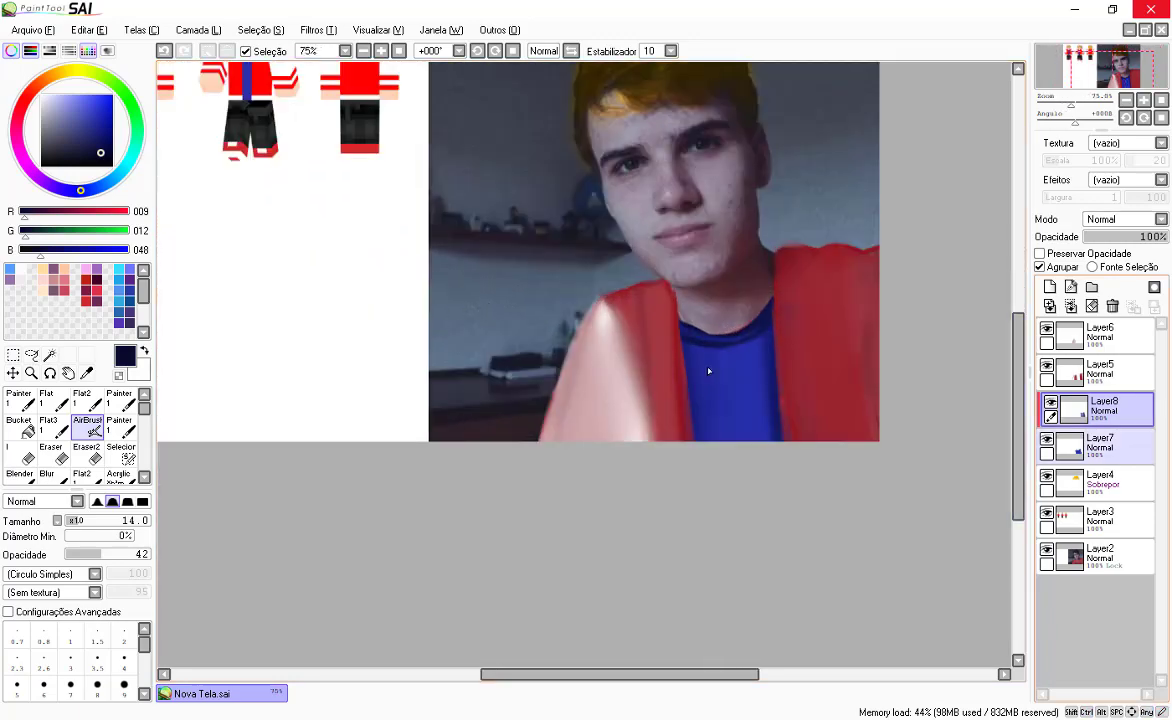
{"action": "left_click", "coordinate": [1098, 382]}
{"action": "left_click", "coordinate": [1047, 366]}
{"action": "left_click", "coordinate": [1047, 366]}
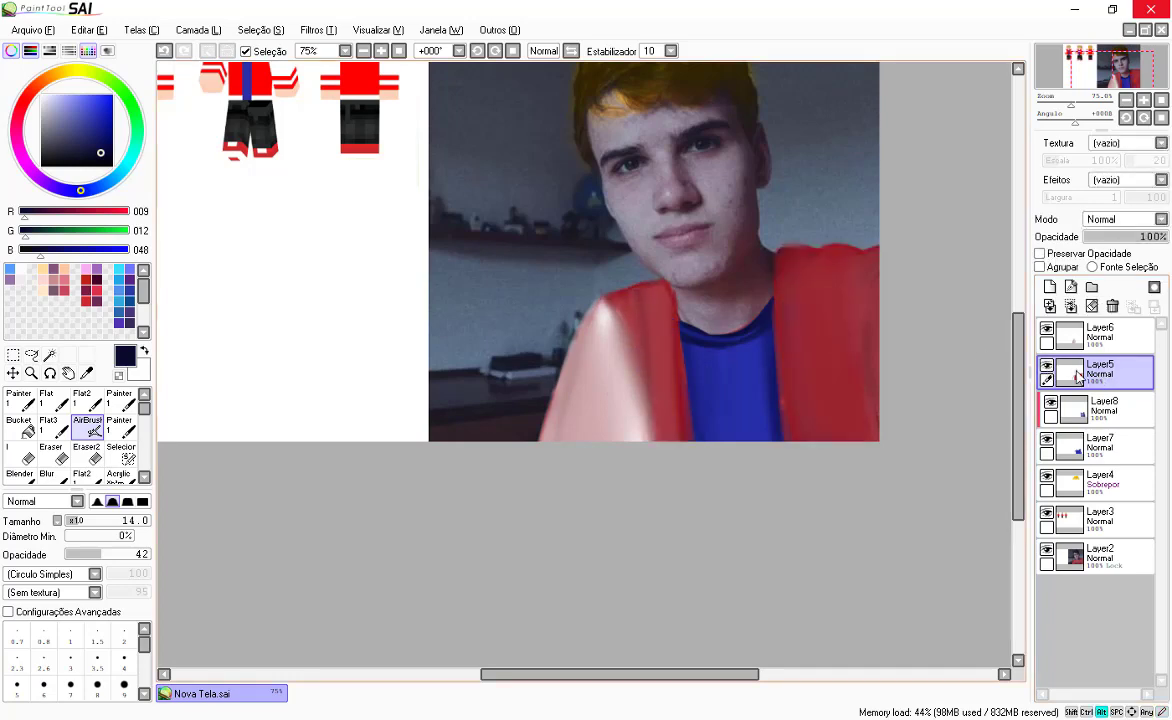
Step: Paint light highlights on the sleeve layer with a sampled off-white, using the AirBrush at sizes up to 25 and at 12
{"action": "left_click", "coordinate": [609, 326], "text": "alt"}
{"action": "left_click_drag", "start_coordinate": [48, 103], "coordinate": [22, 60]}
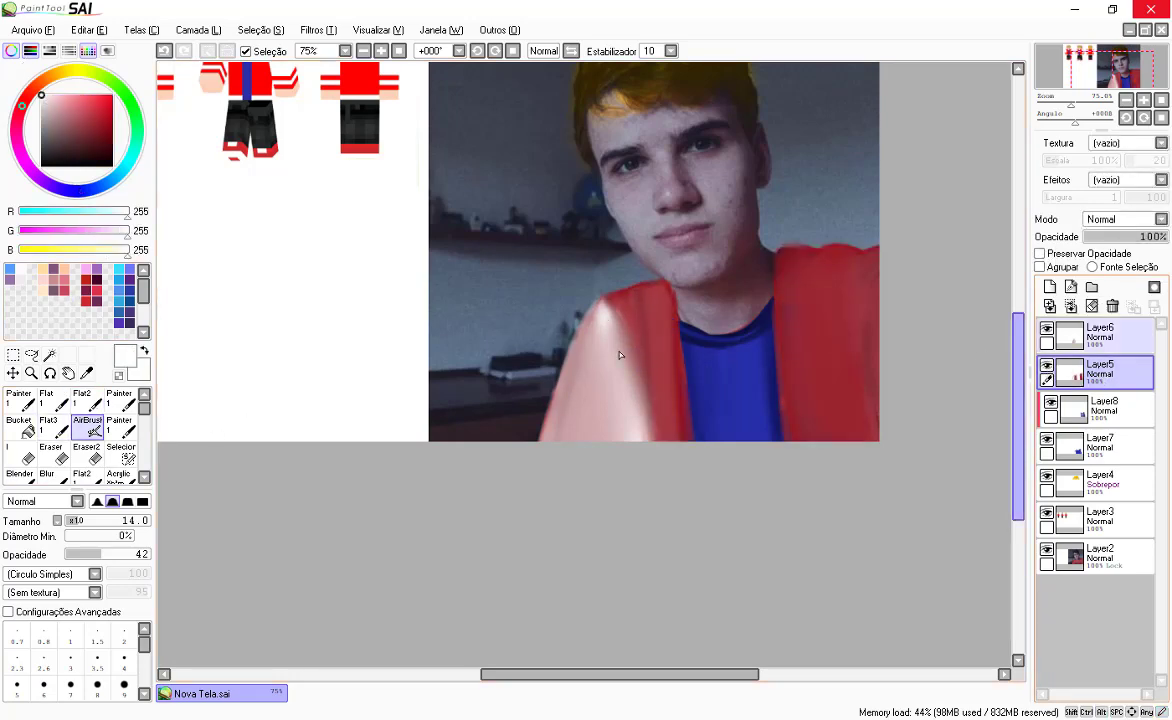
{"action": "left_click", "coordinate": [1112, 336]}
{"action": "left_click", "coordinate": [604, 318], "text": "alt"}
{"action": "mouse_move", "coordinate": [600, 322]}
{"action": "left_mouse_down"}
{"action": "mouse_move", "coordinate": [585, 371]}
{"action": "mouse_move", "coordinate": [589, 483]}
{"action": "mouse_move", "coordinate": [583, 404]}
{"action": "left_mouse_up"}
{"action": "key", "text": "bracketright"}
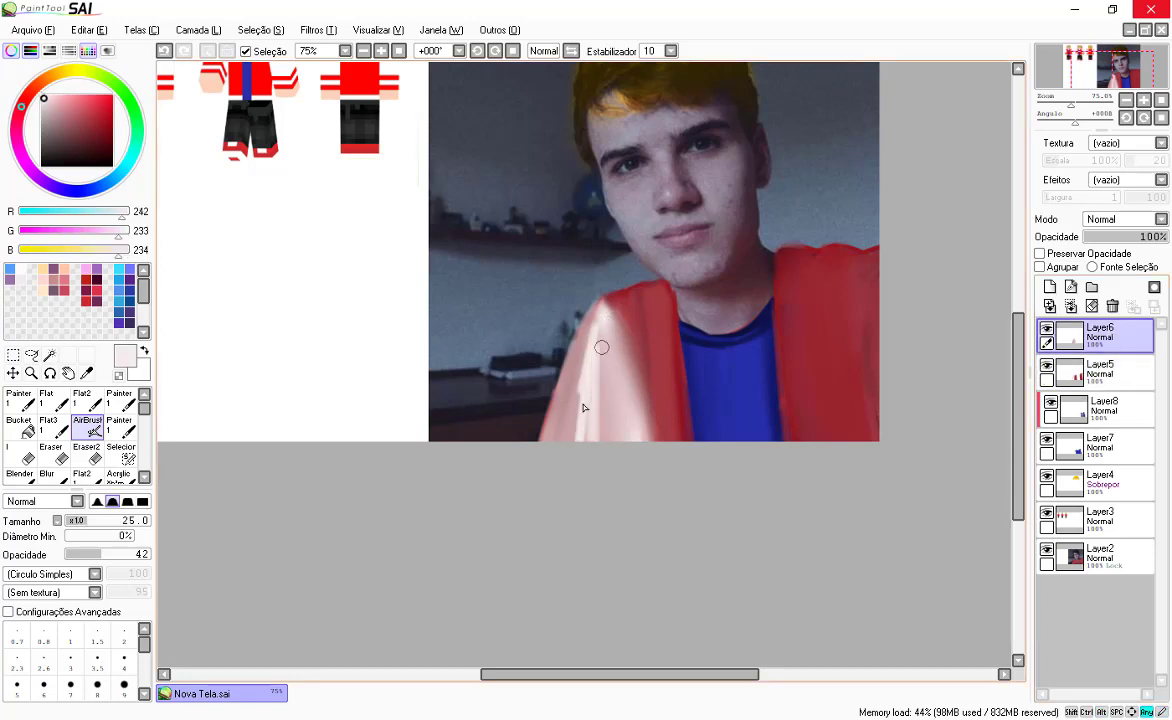
{"action": "key", "text": "bracketright"}
{"action": "key", "text": "bracketright"}
{"action": "key", "text": "bracketright"}
{"action": "key", "text": "bracketright"}
{"action": "key", "text": "bracketleft"}
{"action": "key", "text": "bracketleft"}
{"action": "key", "text": "bracketleft"}
{"action": "key", "text": "bracketleft"}
{"action": "key", "text": "bracketleft"}
{"action": "key", "text": "bracketleft"}
{"action": "key", "text": "bracketleft"}
{"action": "key", "text": "bracketleft"}
{"action": "left_click_drag", "start_coordinate": [608, 301], "coordinate": [647, 480]}
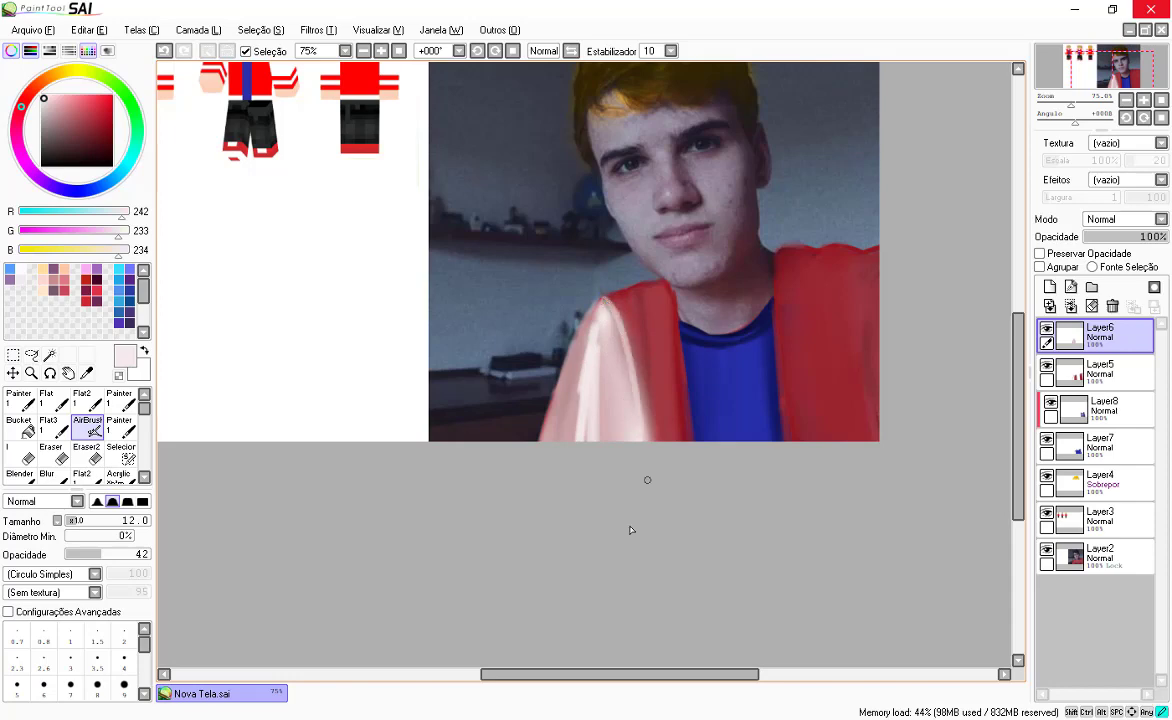
Step: Try a pure white stroke along the sleeve's inner edge at size 12 and opacity 42, then undo it
{"action": "key", "text": "x"}
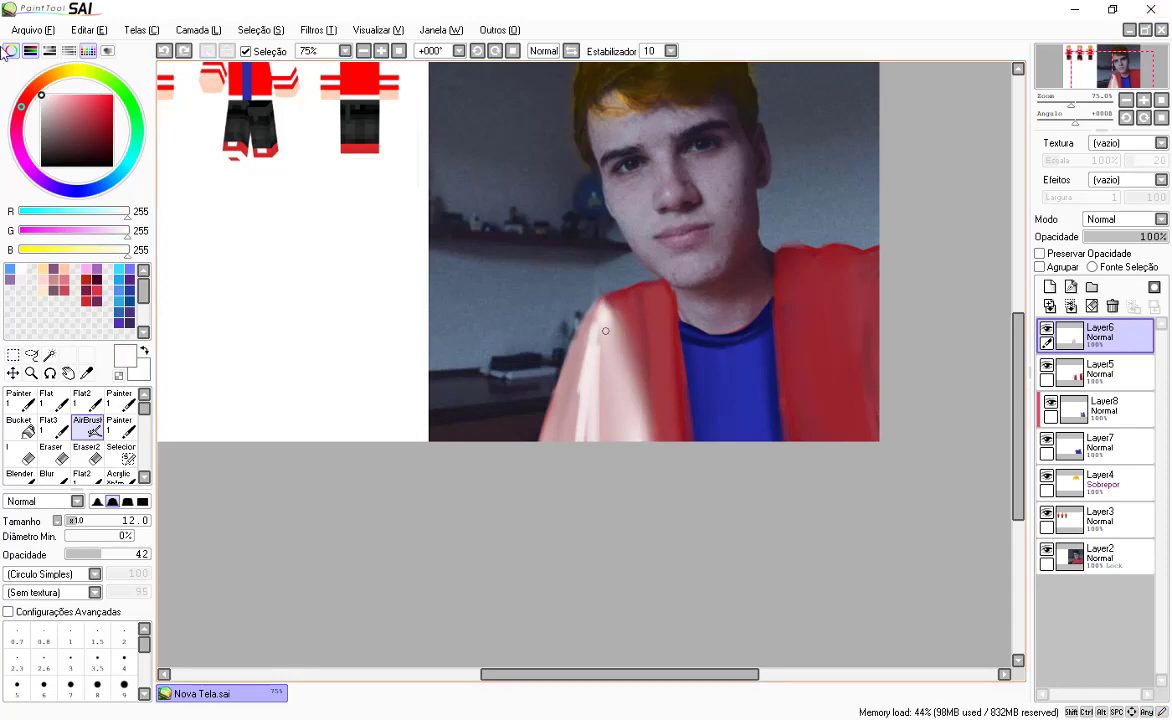
{"action": "left_click_drag", "start_coordinate": [606, 301], "coordinate": [648, 530]}
{"action": "key", "text": "ctrl+z"}
{"action": "left_click_drag", "start_coordinate": [602, 300], "coordinate": [638, 551]}
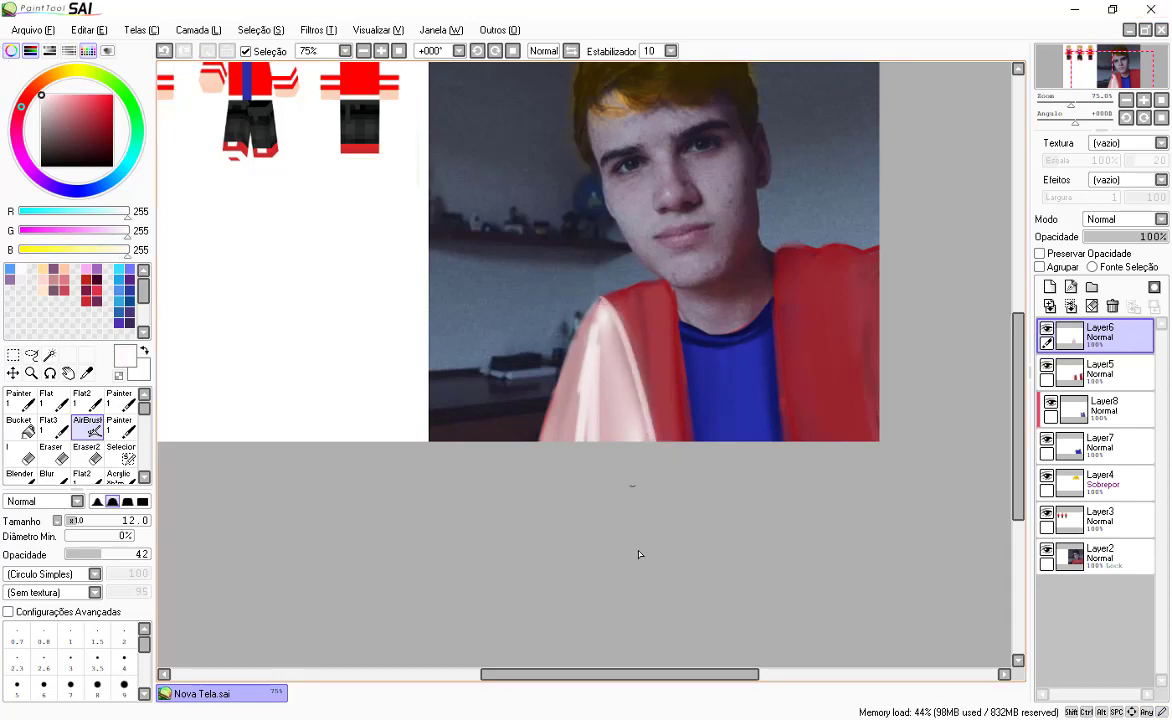
{"action": "key", "text": "ctrl+z"}
{"action": "key", "text": "ctrl+y"}
{"action": "key", "text": "ctrl+z"}
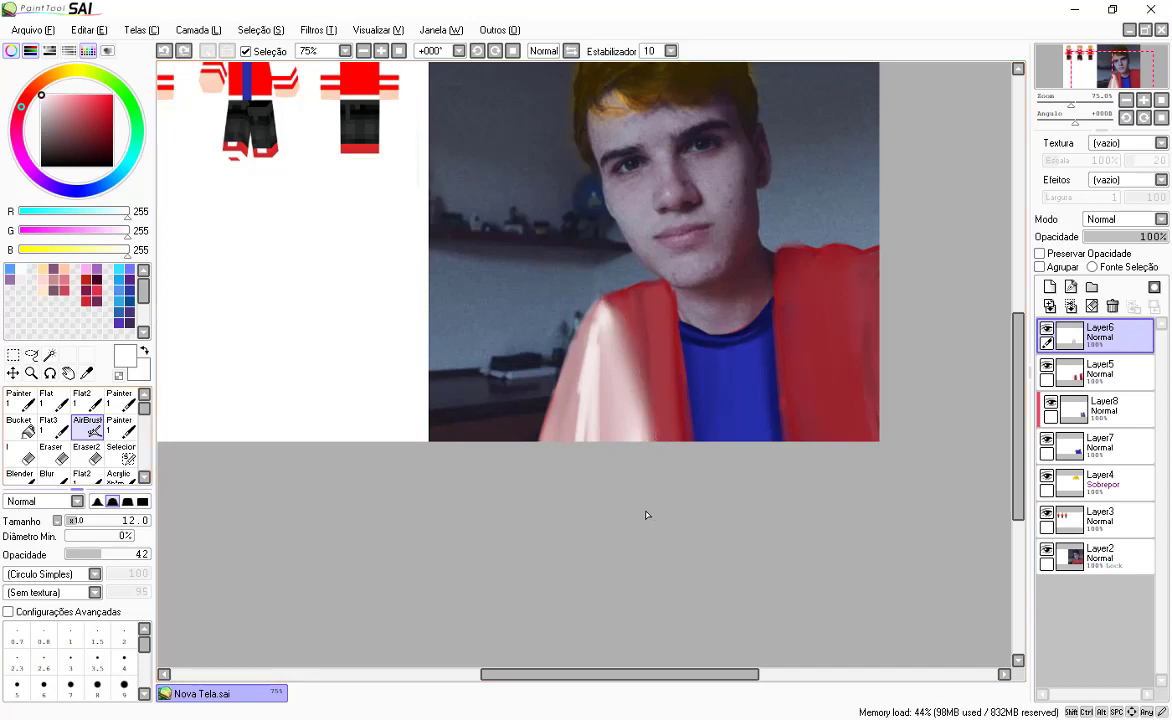
Step: Set the AirBrush opacity to 100 and paint solid white along the sleeve's inner edge and middle at size 12
{"action": "left_click", "coordinate": [143, 503]}
{"action": "left_click", "coordinate": [147, 555]}
{"action": "left_click", "coordinate": [114, 503]}
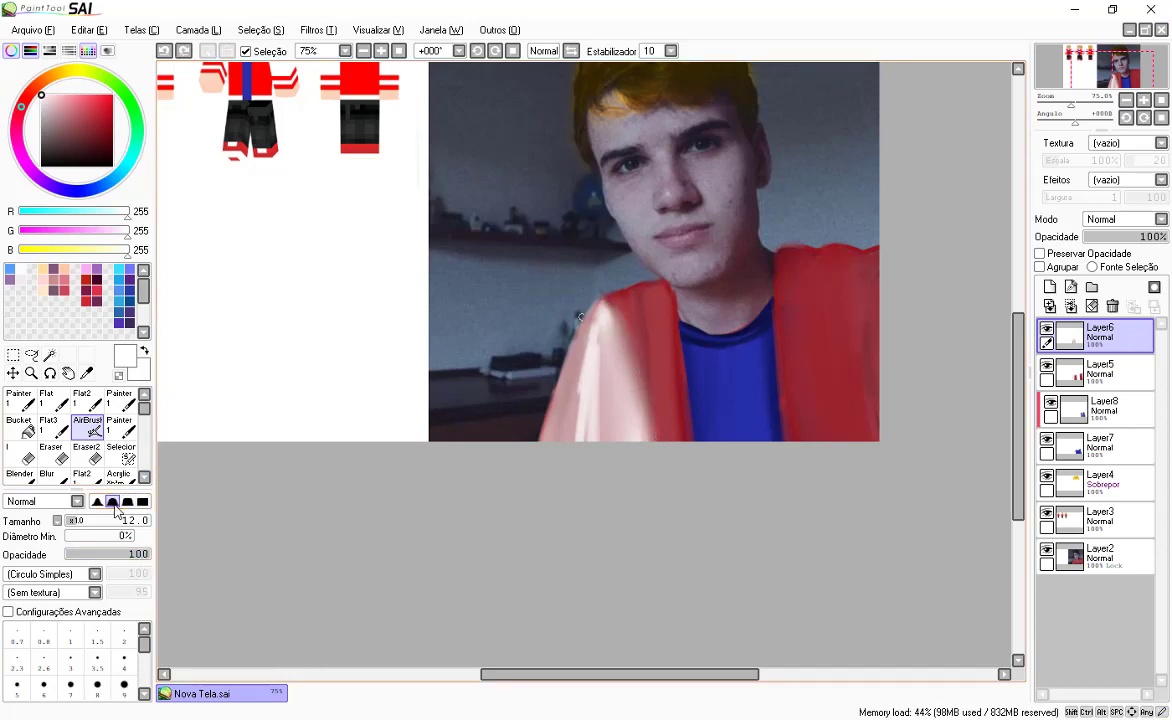
{"action": "left_click_drag", "start_coordinate": [607, 298], "coordinate": [633, 535]}
{"action": "mouse_move", "coordinate": [604, 307]}
{"action": "left_mouse_down"}
{"action": "mouse_move", "coordinate": [646, 425]}
{"action": "mouse_move", "coordinate": [622, 338]}
{"action": "mouse_move", "coordinate": [596, 438]}
{"action": "left_mouse_up"}
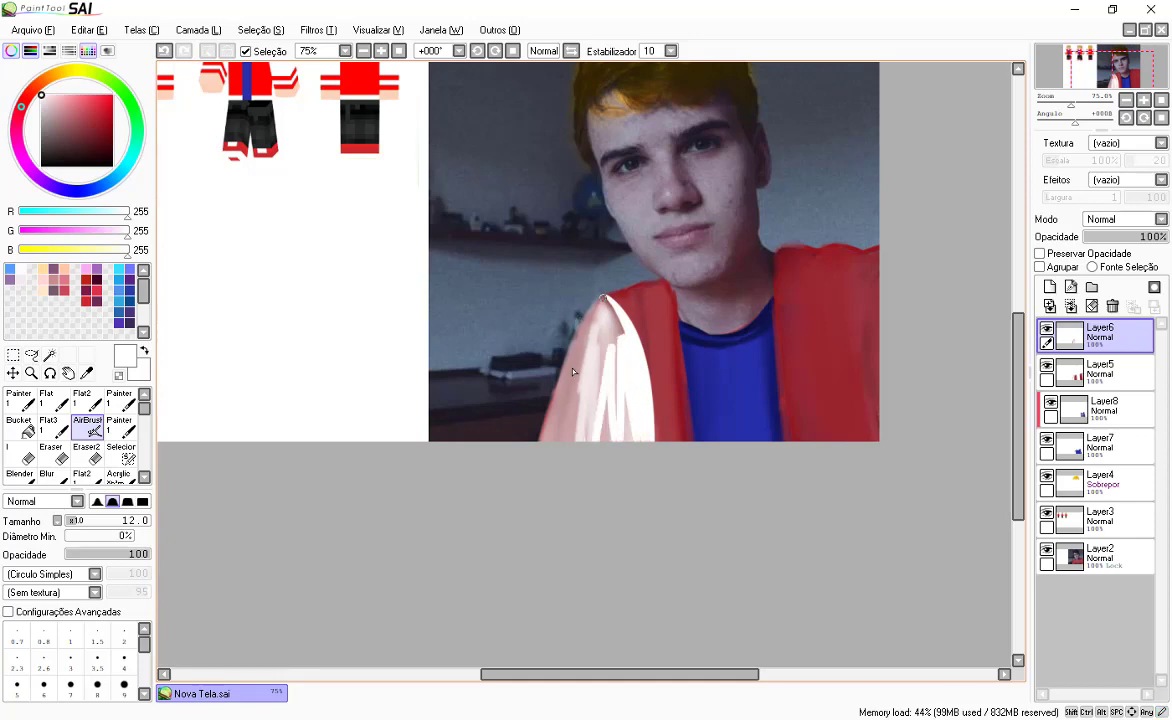
Step: Fill the rest of the sleeve solid white out to its outer edge, varying the AirBrush size and finishing at 10
{"action": "mouse_move", "coordinate": [606, 294]}
{"action": "left_mouse_down"}
{"action": "mouse_move", "coordinate": [573, 342]}
{"action": "mouse_move", "coordinate": [527, 484]}
{"action": "mouse_move", "coordinate": [578, 337]}
{"action": "mouse_move", "coordinate": [552, 474]}
{"action": "mouse_move", "coordinate": [572, 432]}
{"action": "mouse_move", "coordinate": [561, 385]}
{"action": "mouse_move", "coordinate": [596, 364]}
{"action": "mouse_move", "coordinate": [582, 394]}
{"action": "mouse_move", "coordinate": [585, 347]}
{"action": "mouse_move", "coordinate": [625, 413]}
{"action": "left_mouse_up"}
{"action": "key", "text": "bracketright"}
{"action": "key", "text": "bracketright"}
{"action": "key", "text": "bracketright"}
{"action": "key", "text": "bracketright"}
{"action": "key", "text": "bracketright"}
{"action": "key", "text": "bracketright"}
{"action": "key", "text": "bracketright"}
{"action": "key", "text": "bracketright"}
{"action": "key", "text": "bracketright"}
{"action": "key", "text": "bracketleft"}
{"action": "key", "text": "bracketleft"}
{"action": "key", "text": "bracketleft"}
{"action": "key", "text": "bracketleft"}
{"action": "key", "text": "bracketleft"}
{"action": "key", "text": "bracketleft"}
{"action": "key", "text": "bracketleft"}
{"action": "key", "text": "bracketleft"}
{"action": "key", "text": "bracketleft"}
{"action": "key", "text": "bracketleft"}
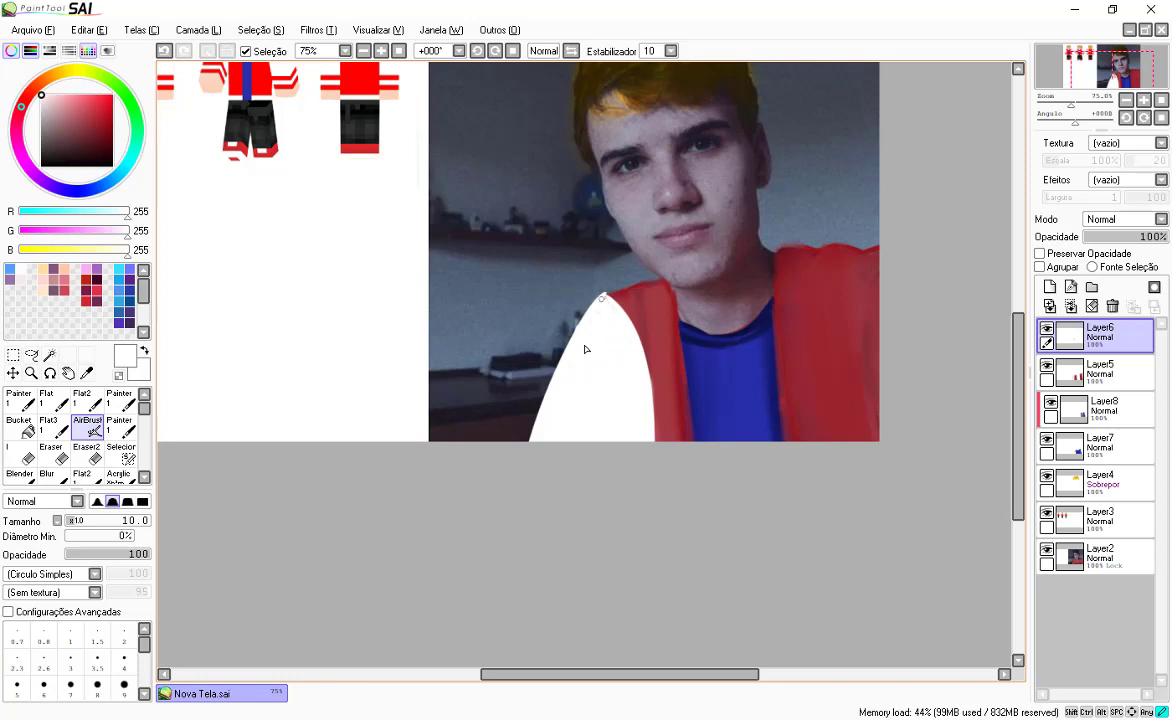
Step: Draw a thin near-black (RGB 18, 18, 18) outline along the white sleeve's inner edge with the AirBrush at size 5 and opacity 32
{"action": "left_click_drag", "start_coordinate": [41, 96], "coordinate": [38, 158]}
{"action": "left_click", "coordinate": [16, 686]}
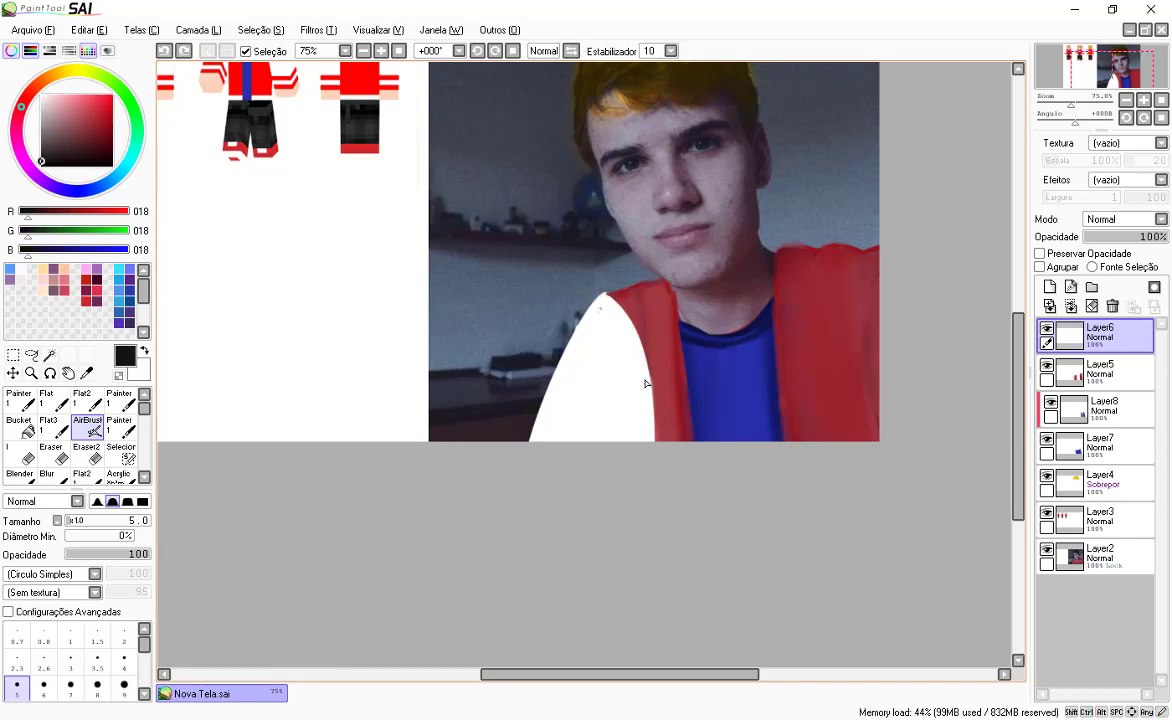
{"action": "left_click", "coordinate": [93, 554]}
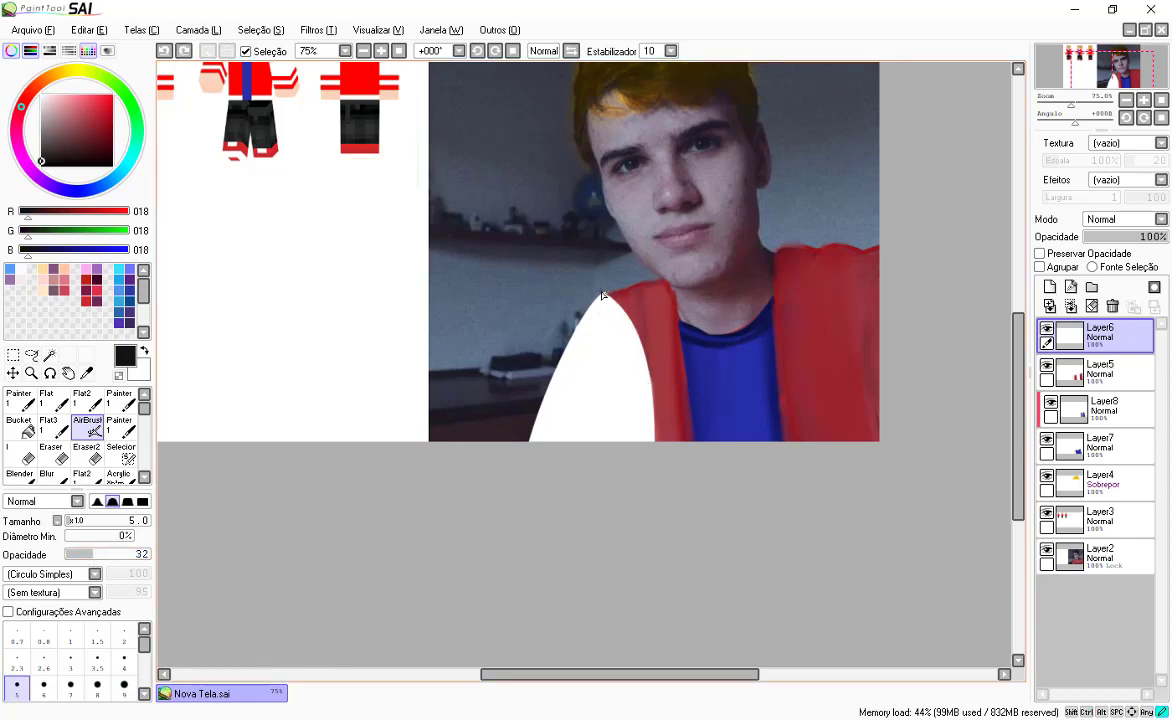
{"action": "left_click_drag", "start_coordinate": [603, 292], "coordinate": [653, 418]}
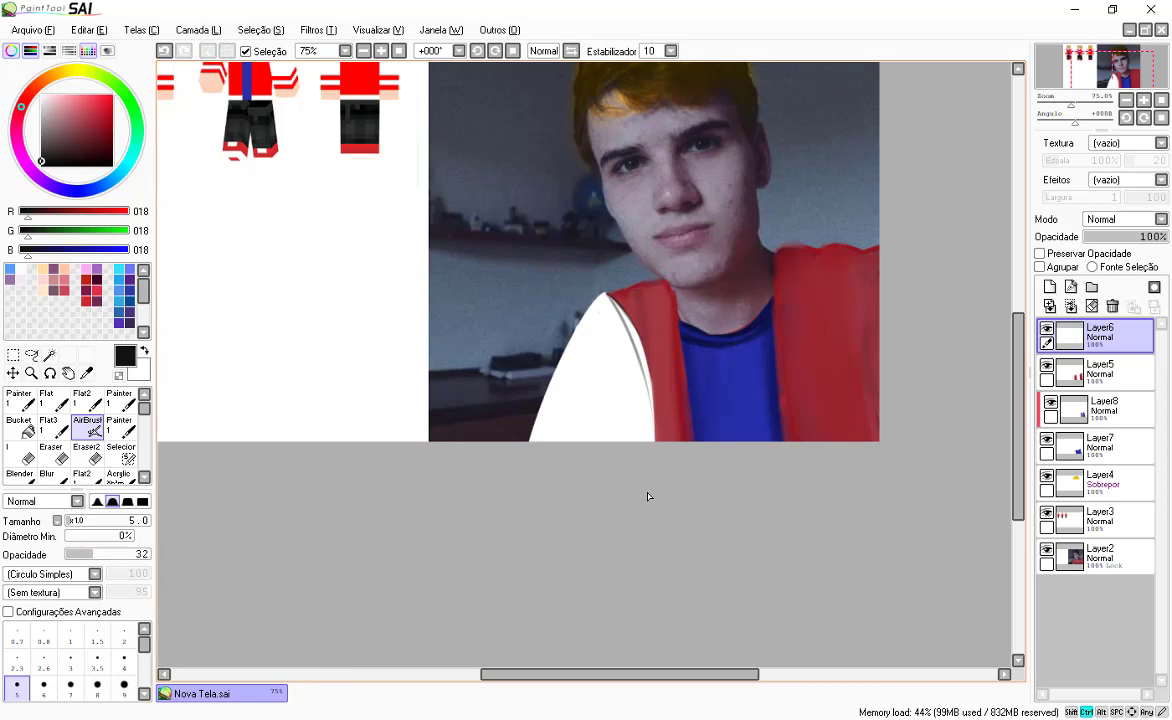
{"action": "key", "text": "ctrl+z"}
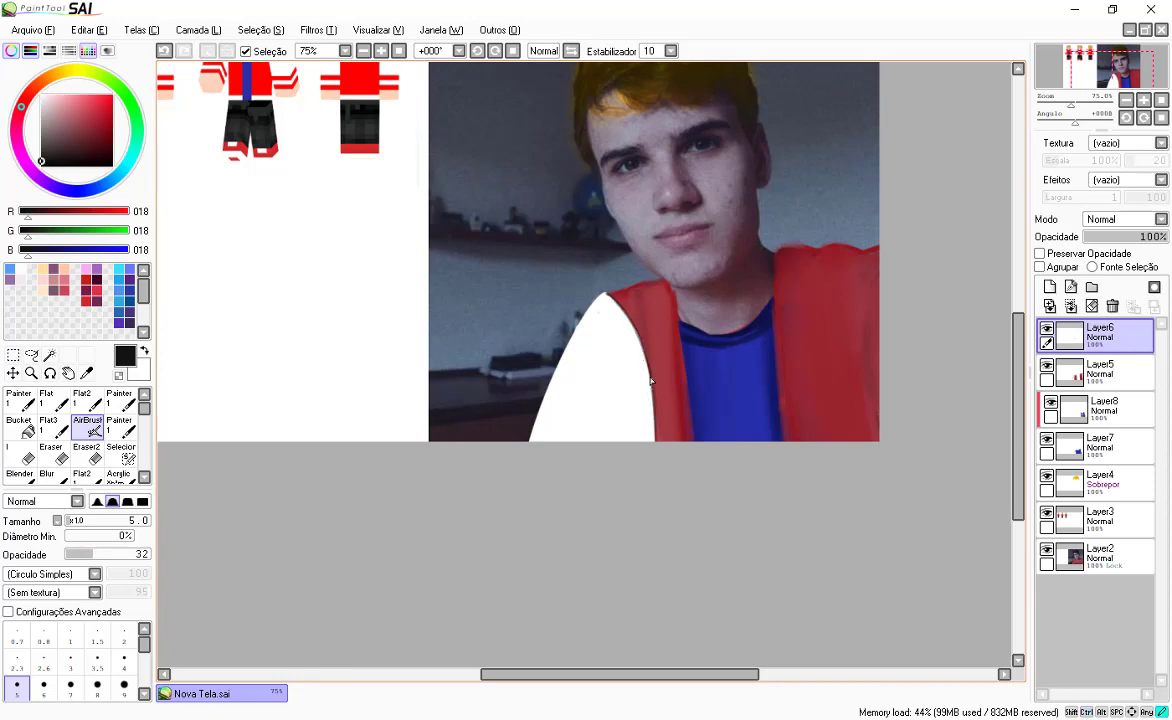
Step: Paint a soft fold shadow up the middle of the white sleeve with the AirBrush at size 60 and soften it with Blur
{"action": "key", "text": "bracketright"}
{"action": "key", "text": "bracketright"}
{"action": "key", "text": "bracketright"}
{"action": "key", "text": "bracketright"}
{"action": "key", "text": "bracketright"}
{"action": "key", "text": "bracketright"}
{"action": "key", "text": "bracketright"}
{"action": "key", "text": "bracketright"}
{"action": "key", "text": "bracketright"}
{"action": "key", "text": "bracketright"}
{"action": "key", "text": "bracketright"}
{"action": "key", "text": "bracketright"}
{"action": "key", "text": "bracketright"}
{"action": "key", "text": "bracketright"}
{"action": "key", "text": "bracketright"}
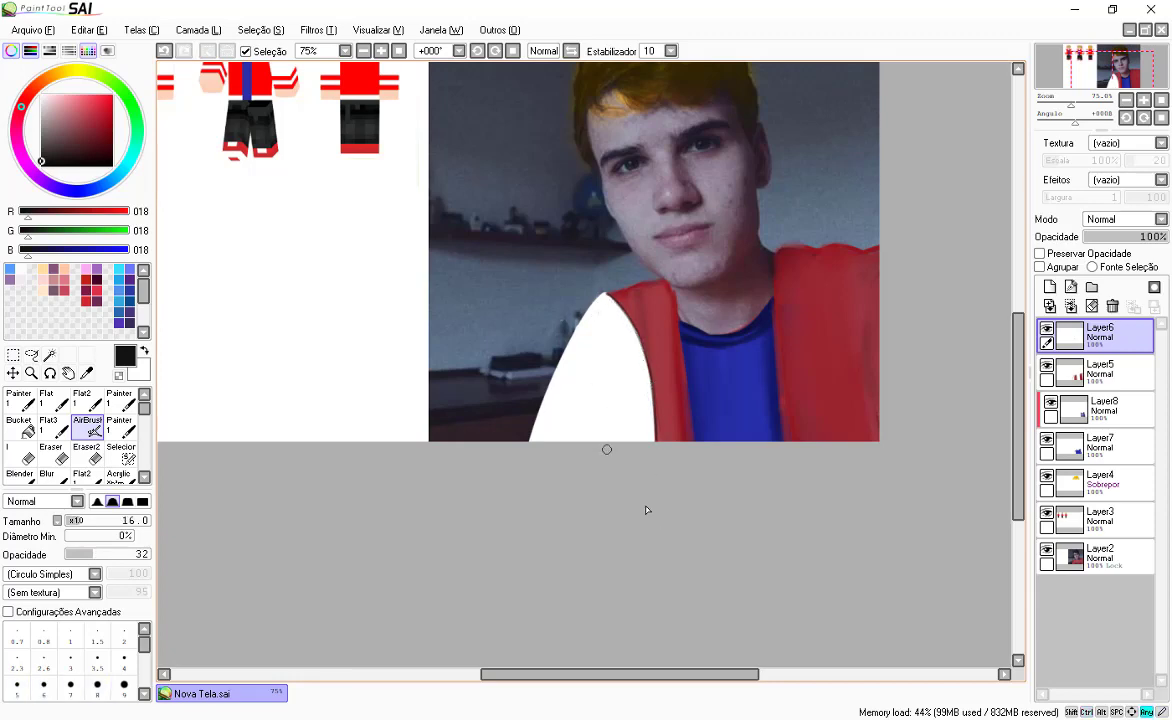
{"action": "left_click_drag", "start_coordinate": [586, 446], "coordinate": [579, 382]}
{"action": "key", "text": "ctrl+z"}
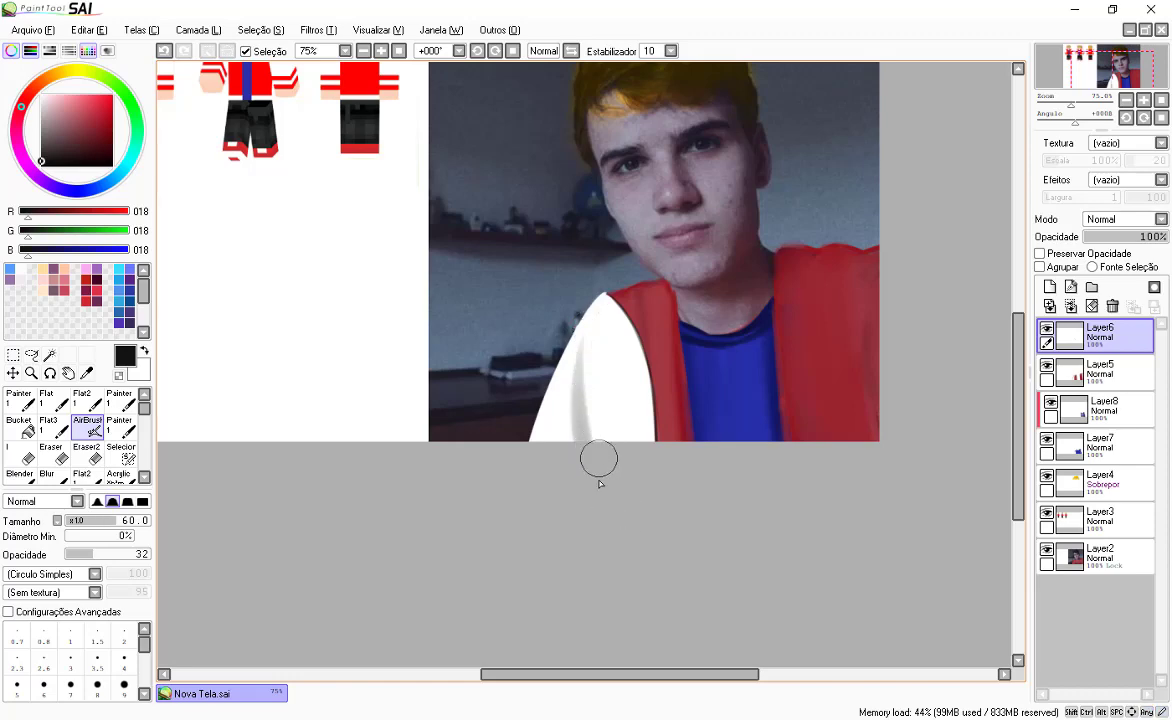
{"action": "left_click", "coordinate": [55, 478]}
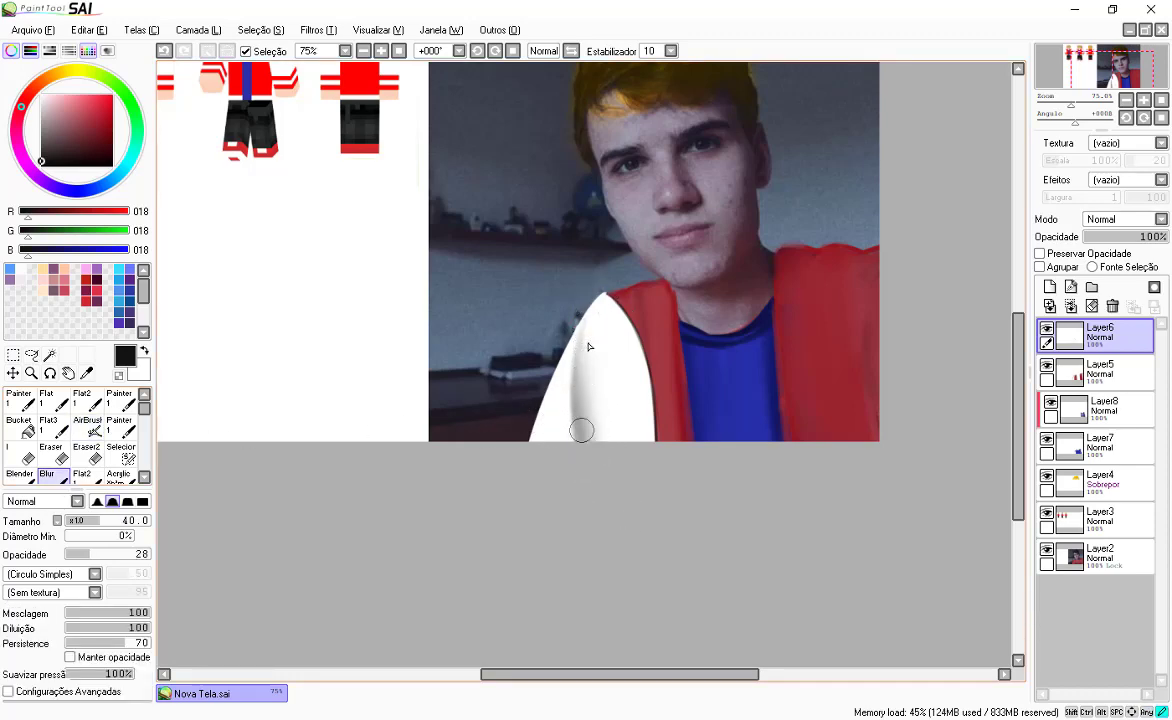
Step: Shade the white sleeve's outer edge with dark AirBrush strokes at size 60 and blend them with Blur
{"action": "left_click", "coordinate": [88, 425]}
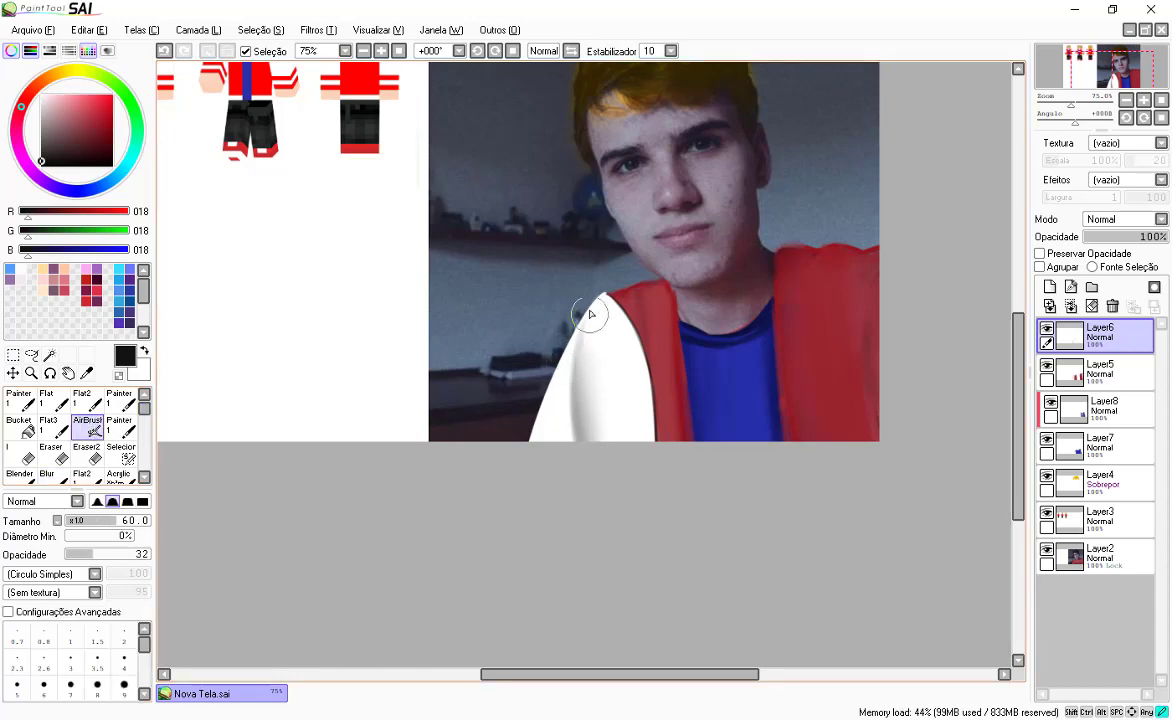
{"action": "left_click_drag", "start_coordinate": [590, 313], "coordinate": [528, 455]}
{"action": "left_click_drag", "start_coordinate": [594, 312], "coordinate": [532, 442]}
{"action": "left_click_drag", "start_coordinate": [592, 318], "coordinate": [535, 438]}
{"action": "double_click", "coordinate": [47, 474]}
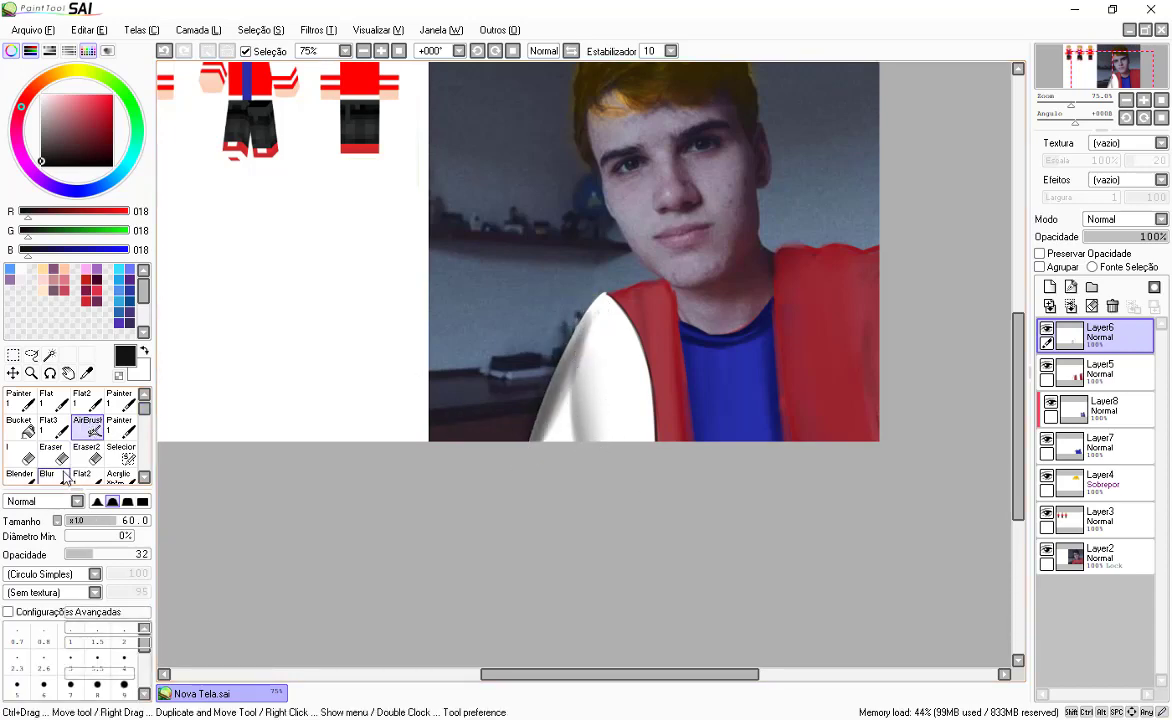
{"action": "left_click", "coordinate": [785, 392]}
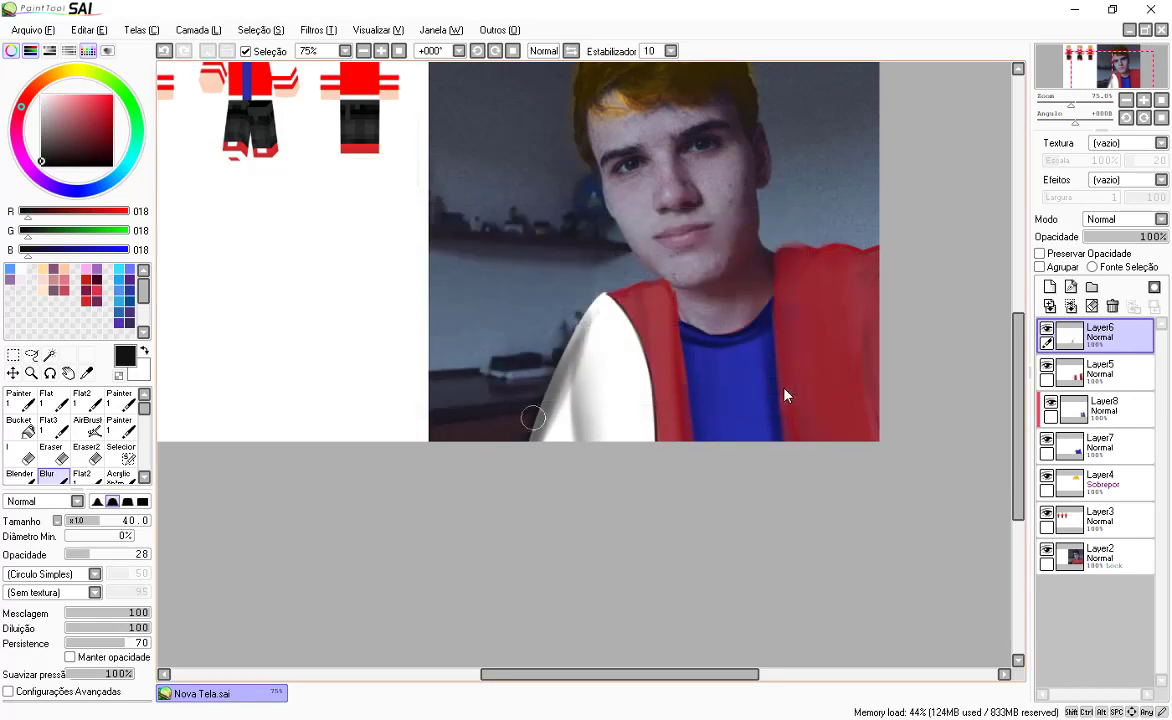
Step: Switch the AirBrush to white, try a stroke on the jacket's opposite outer edge, undo it and raise the opacity to 100
{"action": "scroll", "coordinate": [648, 311], "scroll_direction": "down", "scroll_amount": 4}
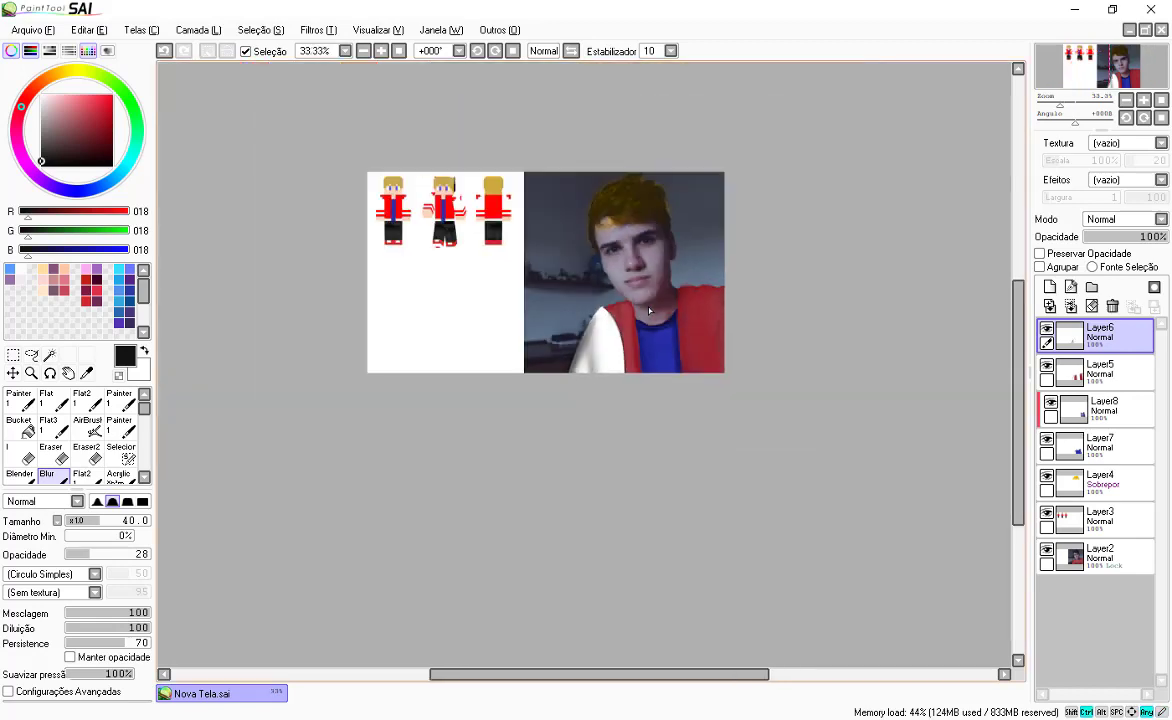
{"action": "scroll", "coordinate": [620, 310], "scroll_direction": "up", "scroll_amount": 4}
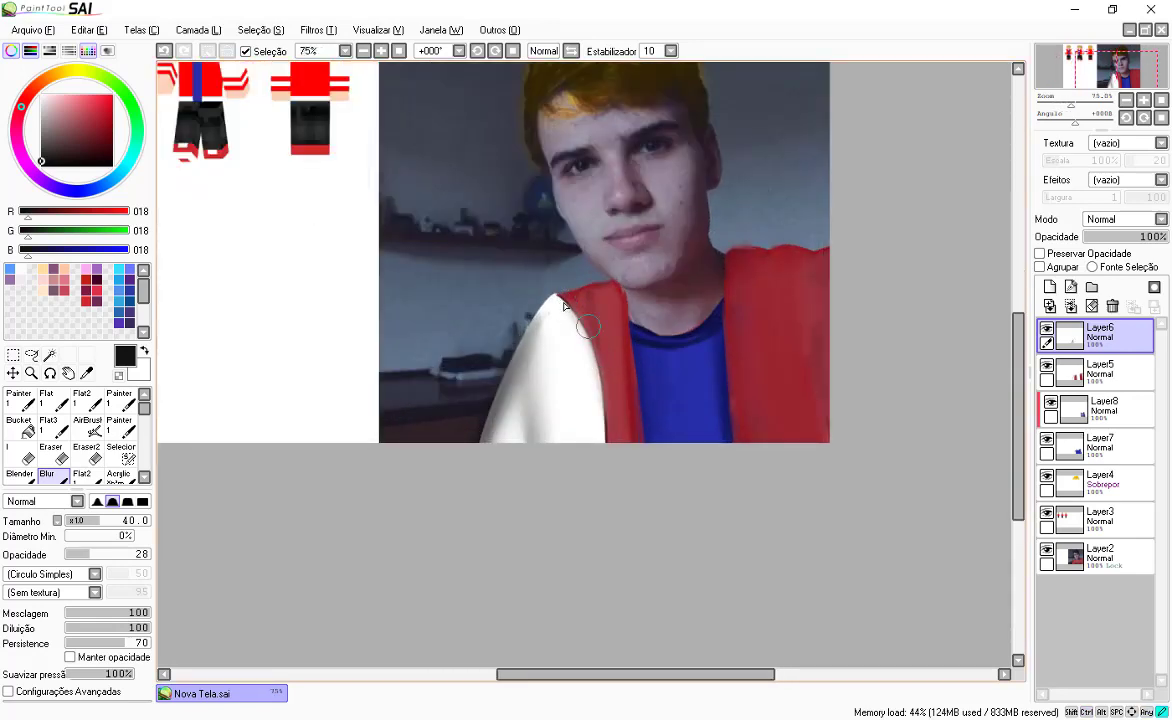
{"action": "scroll", "coordinate": [535, 289], "scroll_direction": "down", "scroll_amount": 2}
{"action": "scroll", "coordinate": [535, 289], "scroll_direction": "down", "scroll_amount": 1}
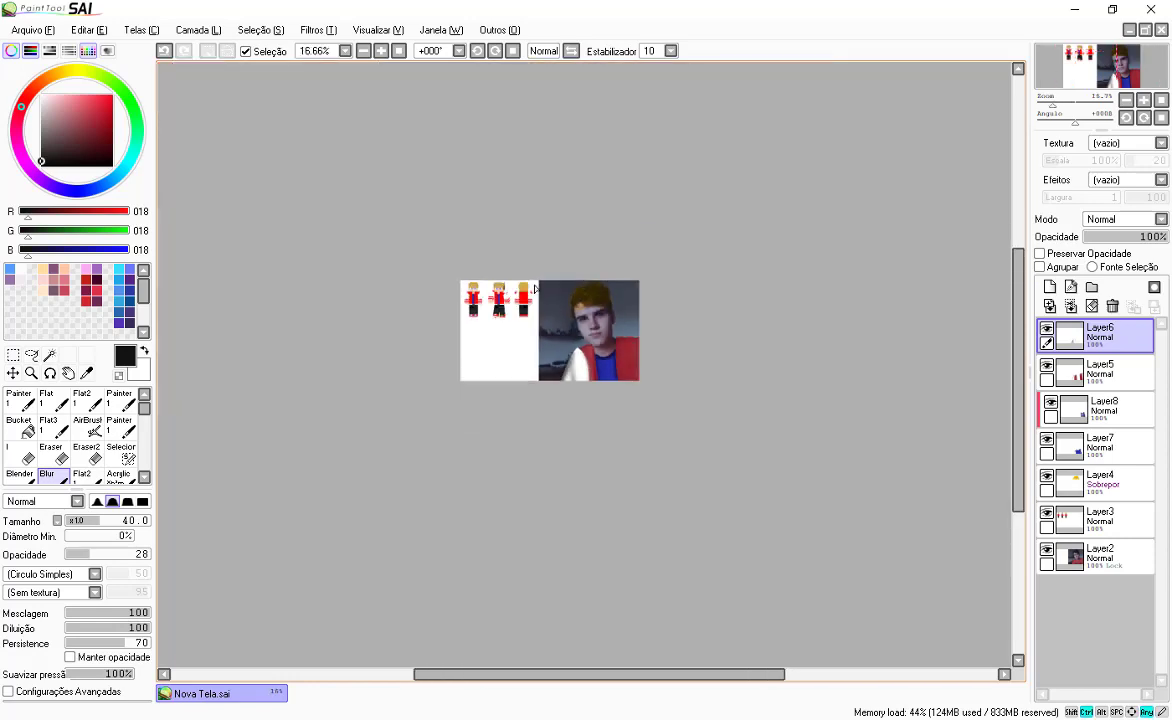
{"action": "scroll", "coordinate": [535, 289], "scroll_direction": "up", "scroll_amount": 4}
{"action": "scroll", "coordinate": [535, 289], "scroll_direction": "down", "scroll_amount": 1}
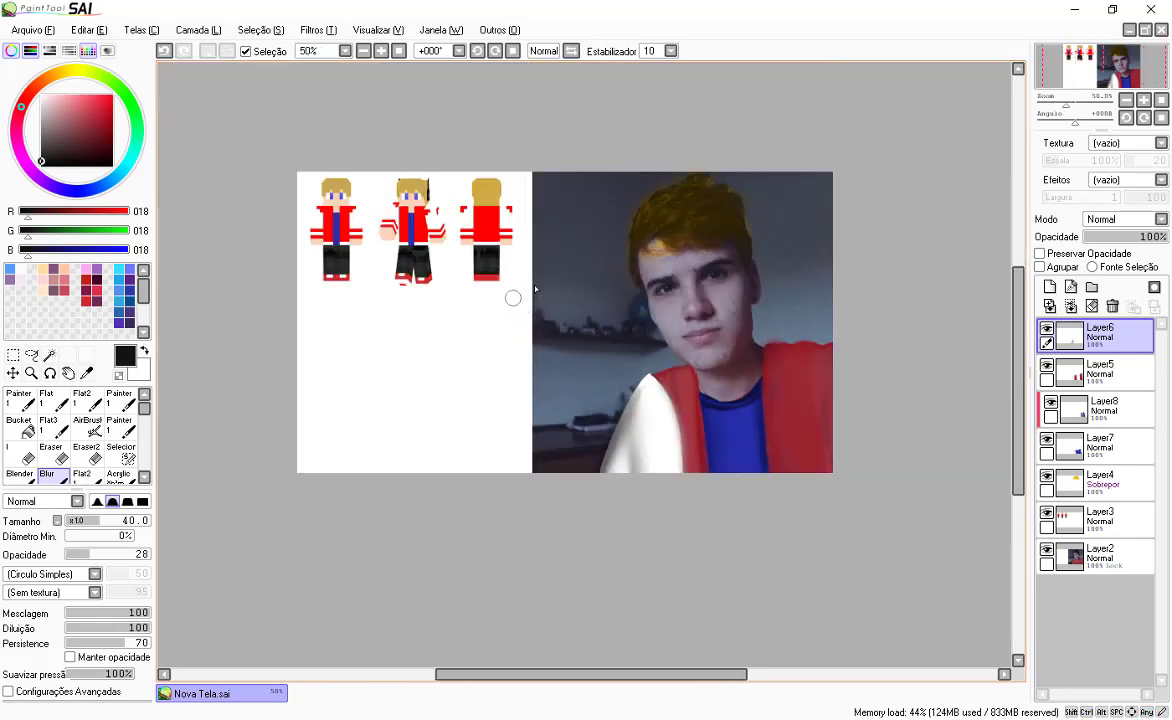
{"action": "left_click", "coordinate": [87, 425]}
{"action": "key", "text": "x"}
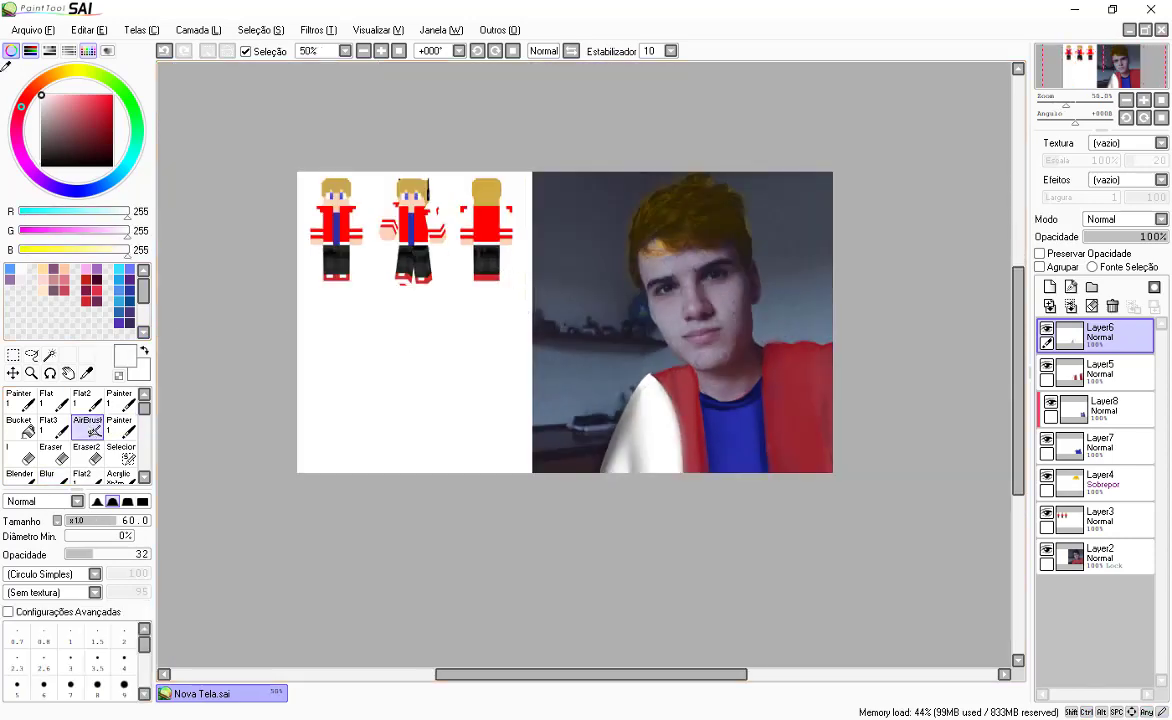
{"action": "mouse_move", "coordinate": [893, 428]}
{"action": "left_mouse_down"}
{"action": "mouse_move", "coordinate": [840, 343]}
{"action": "mouse_move", "coordinate": [845, 445]}
{"action": "left_mouse_up"}
{"action": "key", "text": "ctrl+z"}
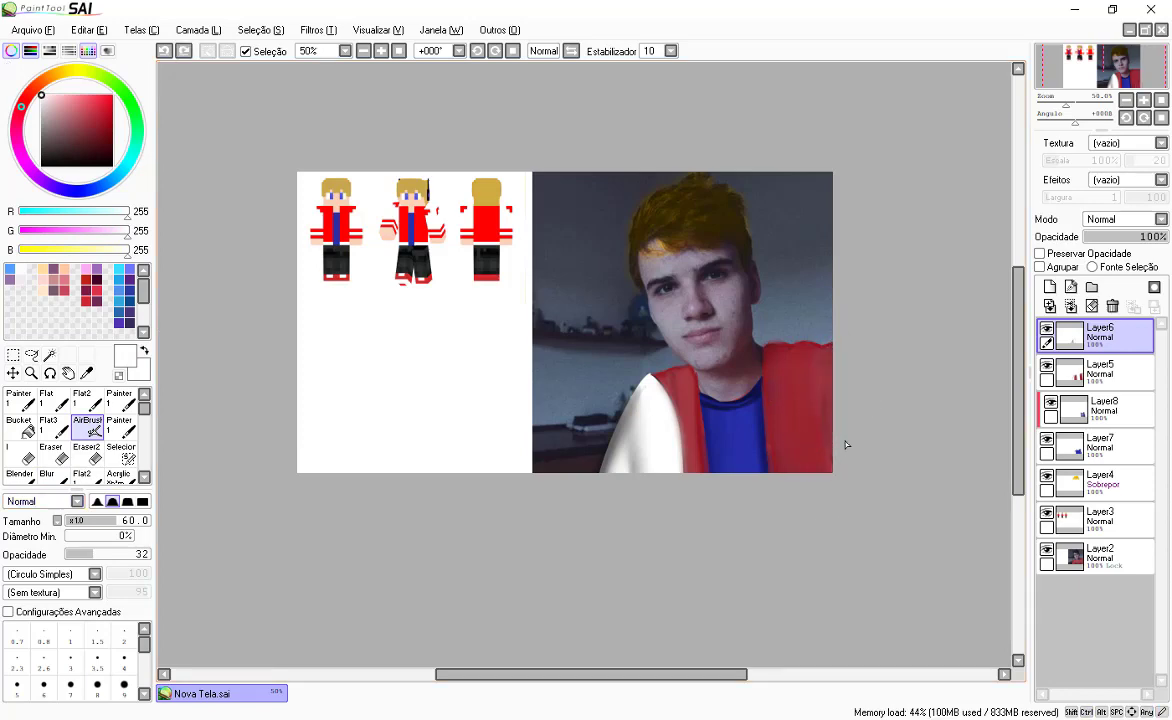
{"action": "mouse_move", "coordinate": [137, 555]}
{"action": "left_mouse_down"}
{"action": "mouse_move", "coordinate": [222, 555]}
{"action": "mouse_move", "coordinate": [207, 562]}
{"action": "left_mouse_up"}
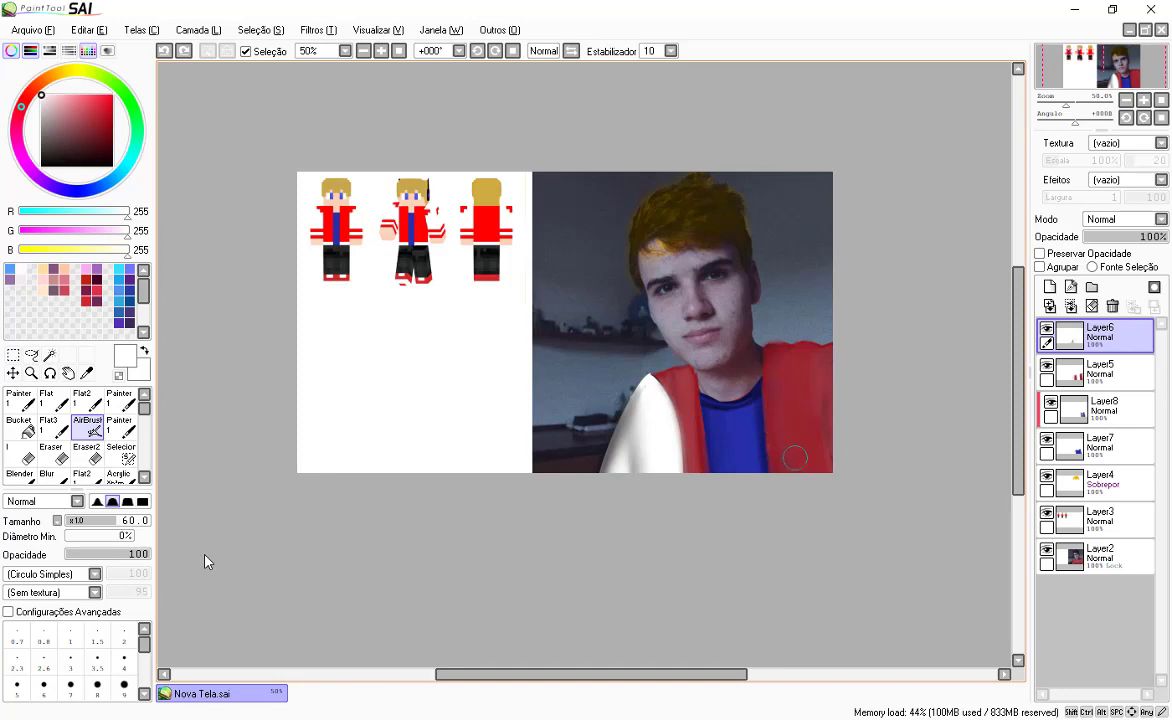
Step: Try a broad white stroke down the jacket's opposite outer edge at size 60, then undo it
{"action": "mouse_move", "coordinate": [897, 322]}
{"action": "left_mouse_down"}
{"action": "mouse_move", "coordinate": [837, 419]}
{"action": "mouse_move", "coordinate": [850, 440]}
{"action": "mouse_move", "coordinate": [854, 352]}
{"action": "mouse_move", "coordinate": [879, 517]}
{"action": "left_mouse_up"}
{"action": "key", "text": "ctrl+z"}
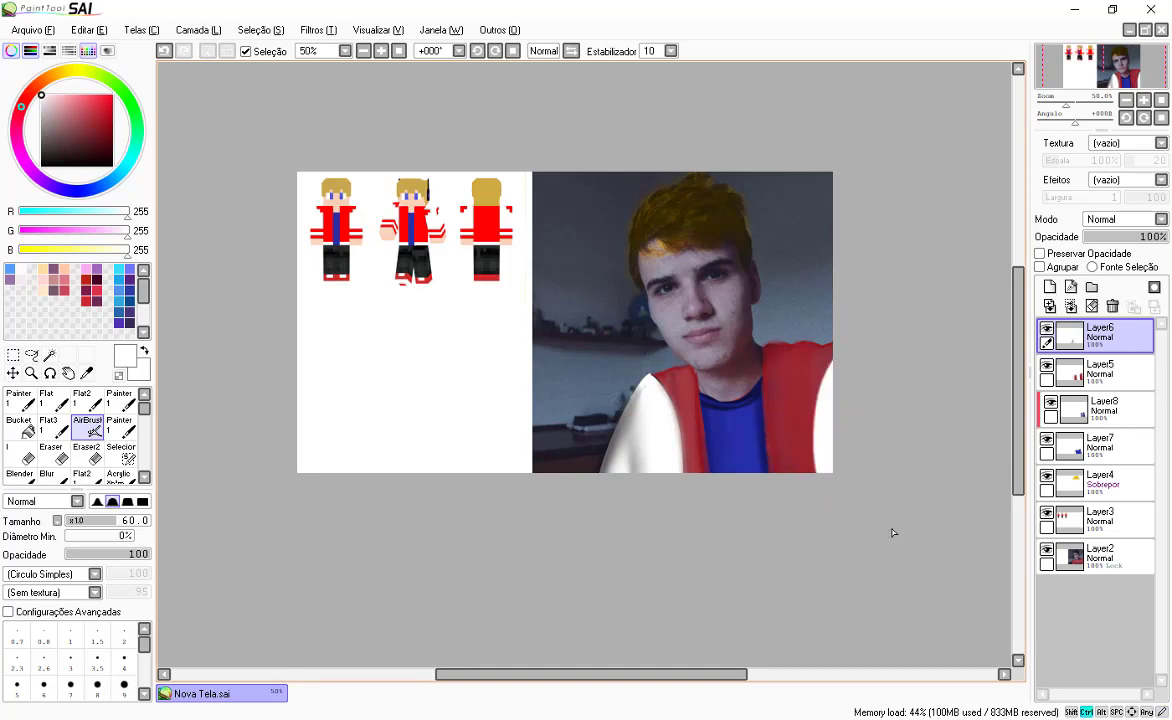
{"action": "key", "text": "ctrl+z"}
{"action": "key", "text": "ctrl+z"}
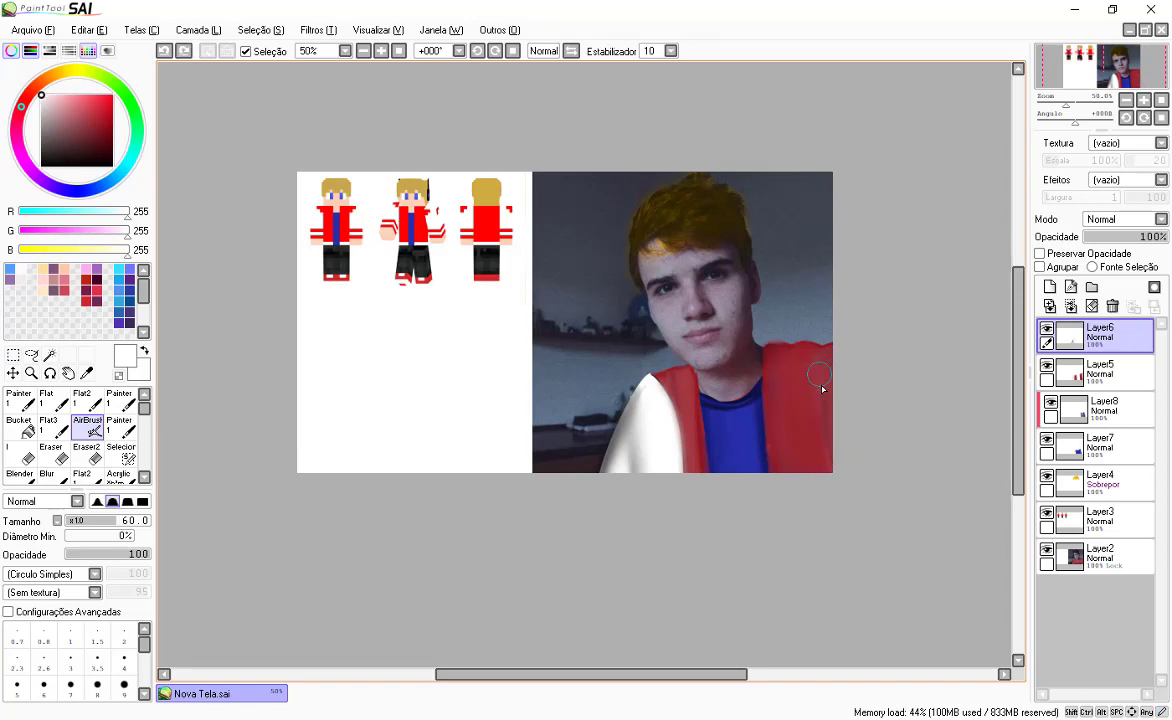
Step: Outline the second sleeve in white with a smaller AirBrush, finishing at size 14, and fill the outlined area with the Bucket
{"action": "key", "text": "bracketleft"}
{"action": "key", "text": "bracketleft"}
{"action": "key", "text": "bracketleft"}
{"action": "key", "text": "bracketleft"}
{"action": "key", "text": "bracketleft"}
{"action": "key", "text": "bracketleft"}
{"action": "mouse_move", "coordinate": [806, 391]}
{"action": "left_mouse_down"}
{"action": "mouse_move", "coordinate": [792, 350]}
{"action": "mouse_move", "coordinate": [830, 438]}
{"action": "left_mouse_up"}
{"action": "left_click_drag", "start_coordinate": [790, 351], "coordinate": [826, 346]}
{"action": "key", "text": "bracketleft"}
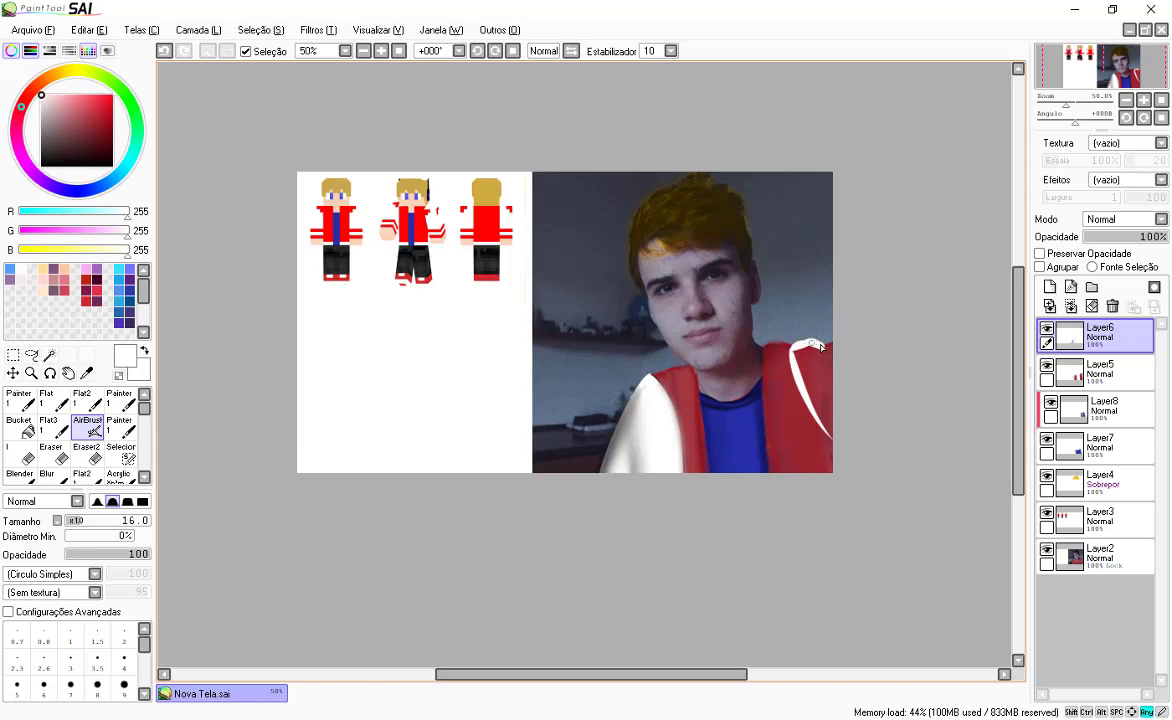
{"action": "key", "text": "bracketleft"}
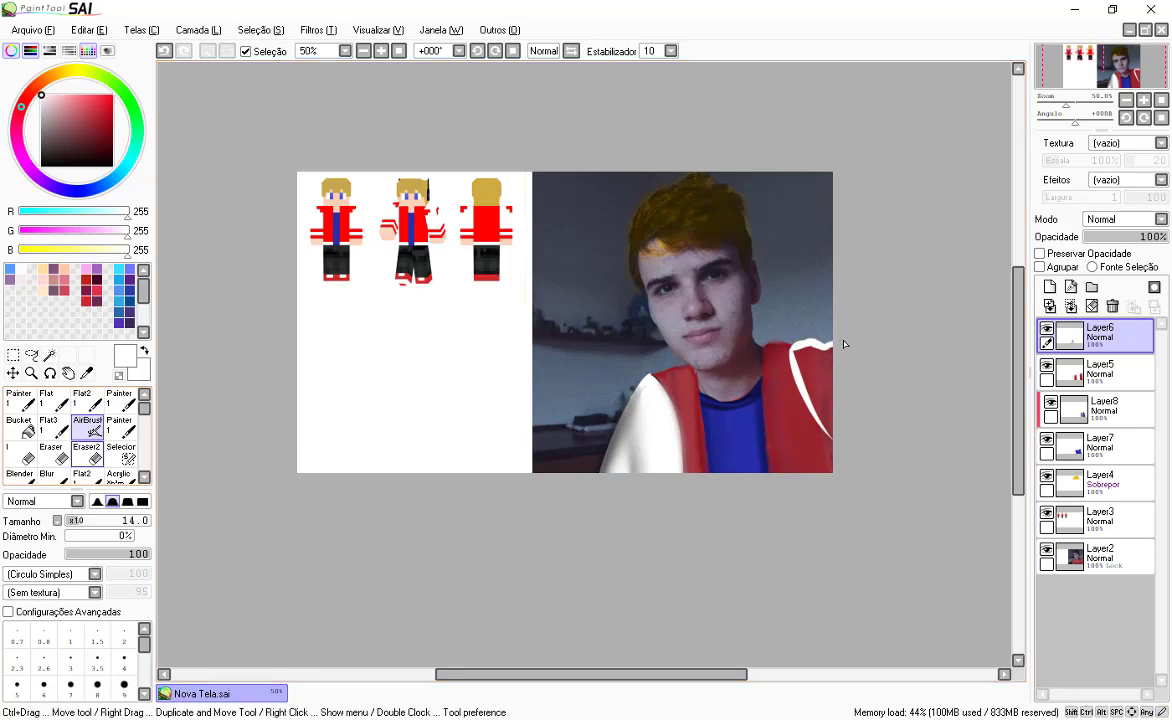
{"action": "left_click", "coordinate": [19, 427]}
{"action": "left_click", "coordinate": [826, 377]}
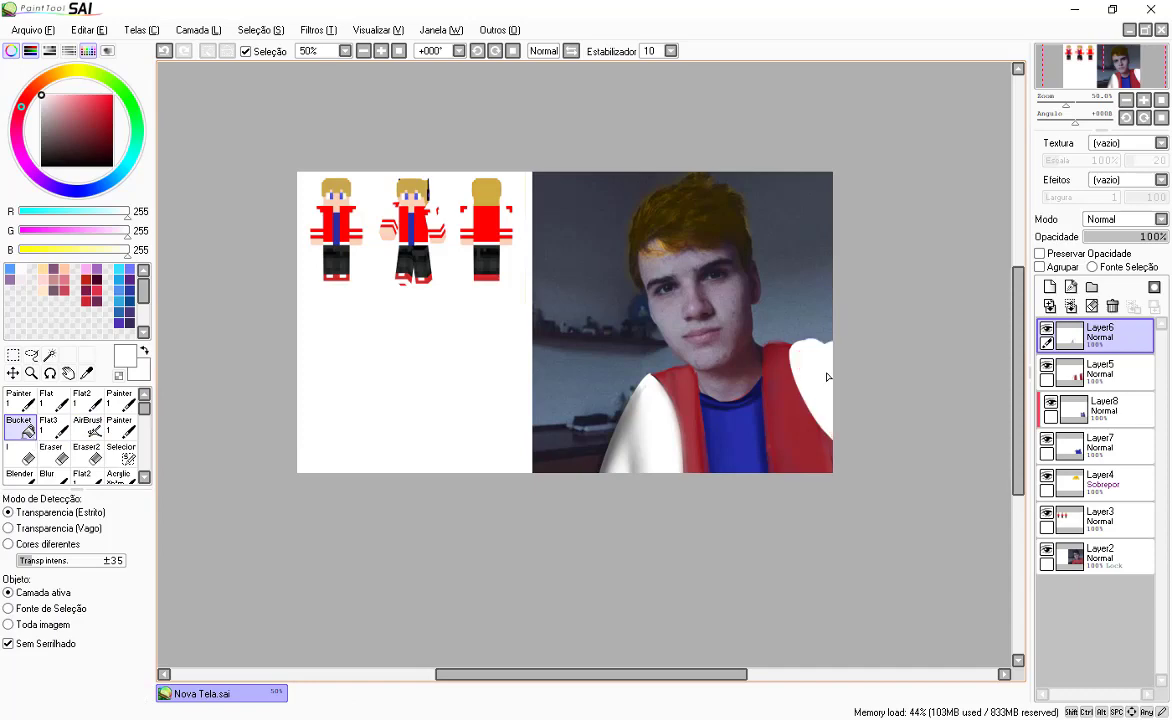
Step: Touch up the red shoulder beside the second sleeve using a dark red sampled from the jacket with the AirBrush
{"action": "left_click", "coordinate": [88, 429]}
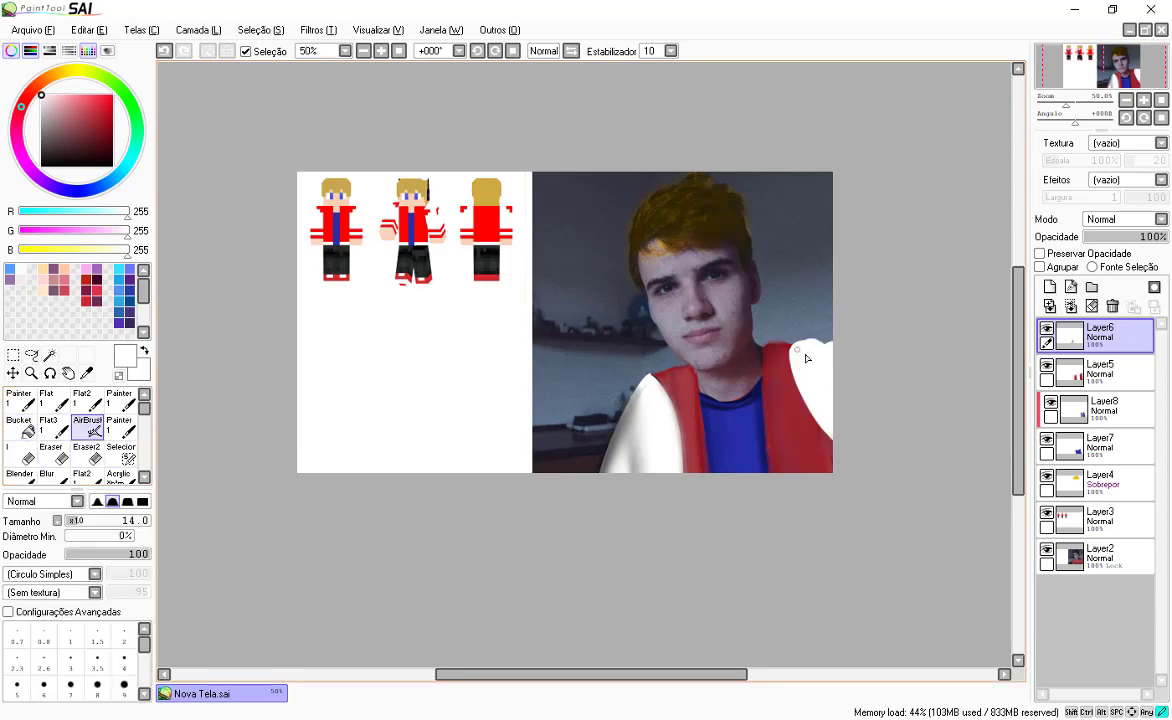
{"action": "left_click", "coordinate": [792, 342], "text": "alt"}
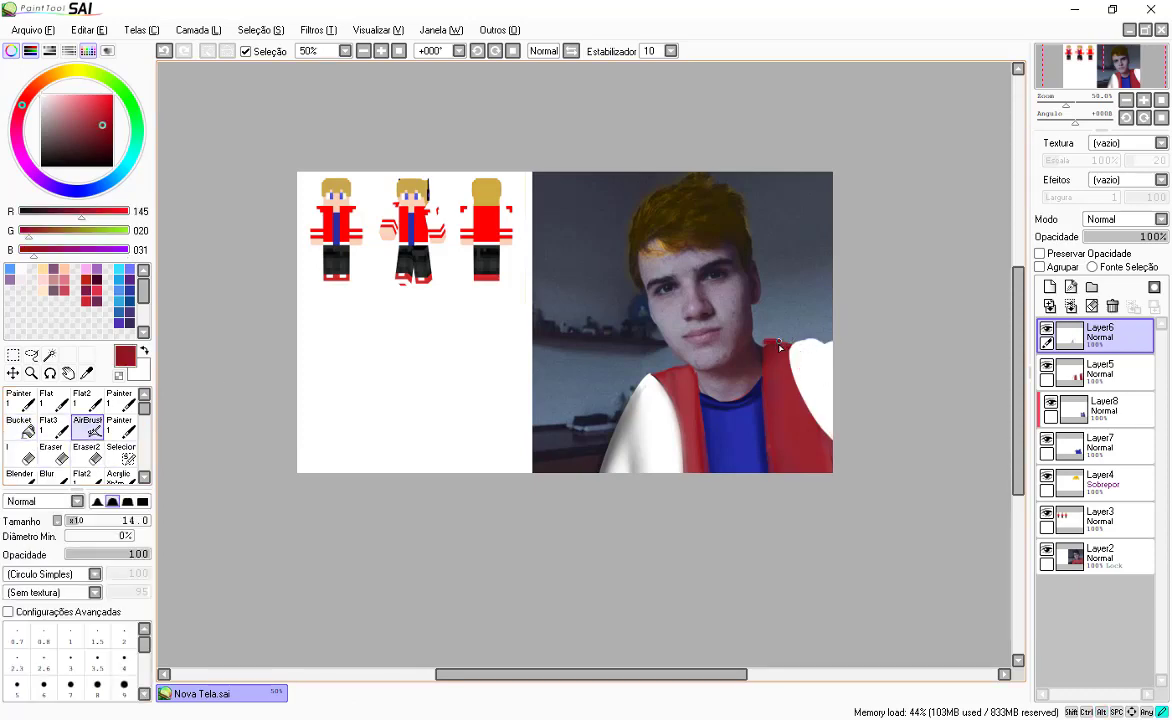
{"action": "key", "text": "ctrl+z"}
{"action": "left_click_drag", "start_coordinate": [780, 345], "coordinate": [768, 344]}
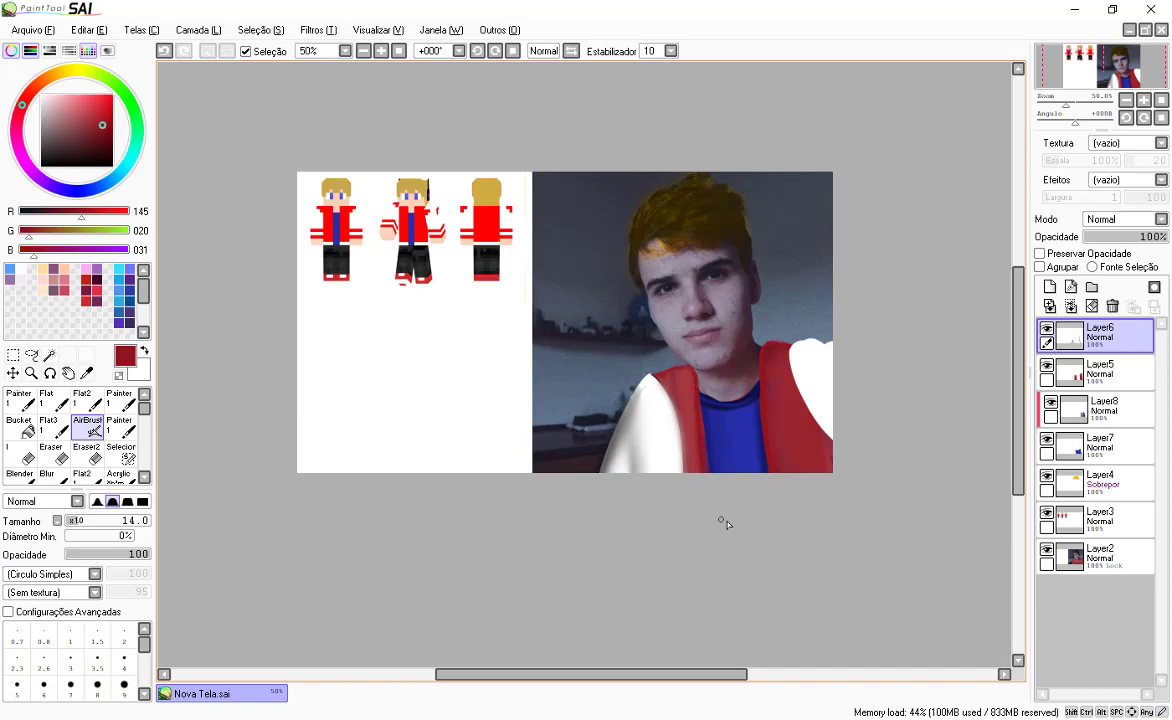
Step: Shade the second sleeve's inner edge with a grey sampled from the first sleeve's outline at AirBrush opacity 46, and soften it with Blur
{"action": "left_click", "coordinate": [654, 381], "text": "alt"}
{"action": "left_click", "coordinate": [656, 381], "text": "alt"}
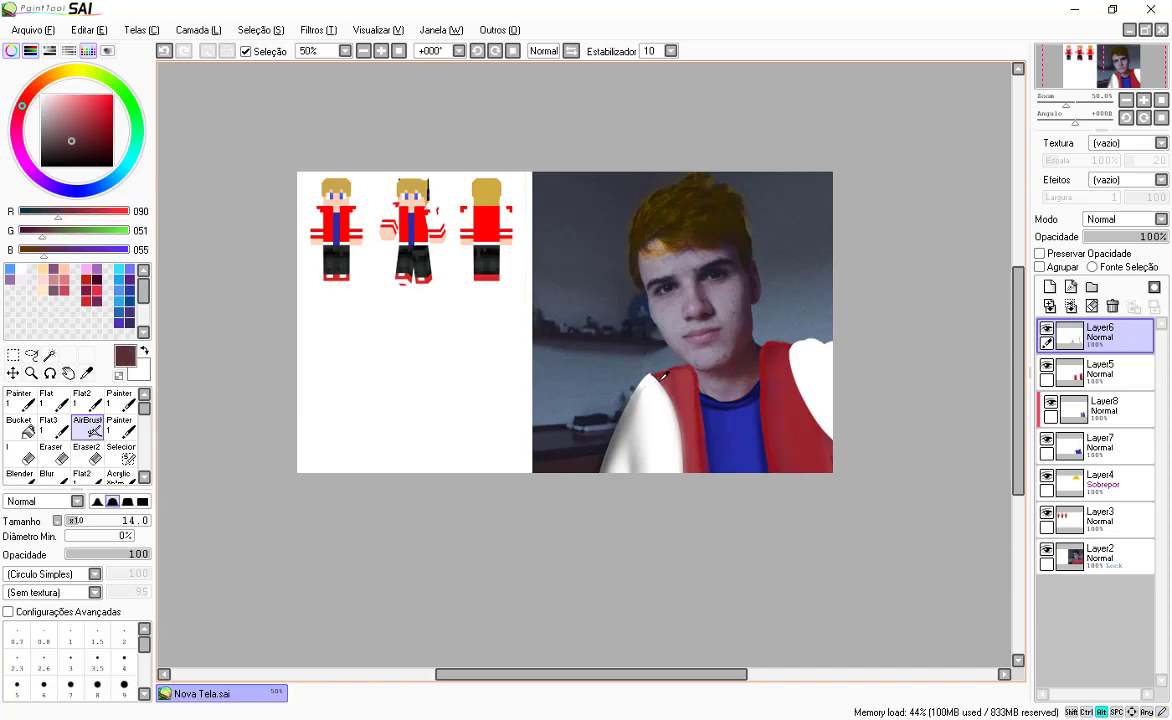
{"action": "left_click", "coordinate": [657, 381], "text": "alt"}
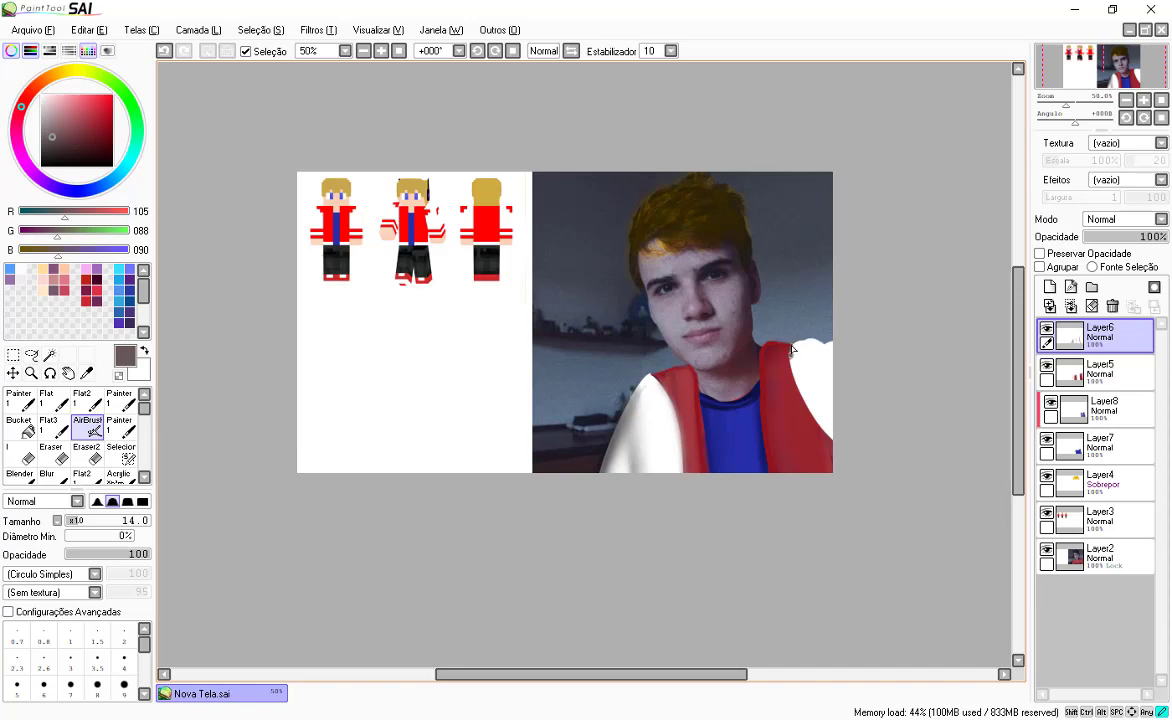
{"action": "left_click", "coordinate": [108, 558]}
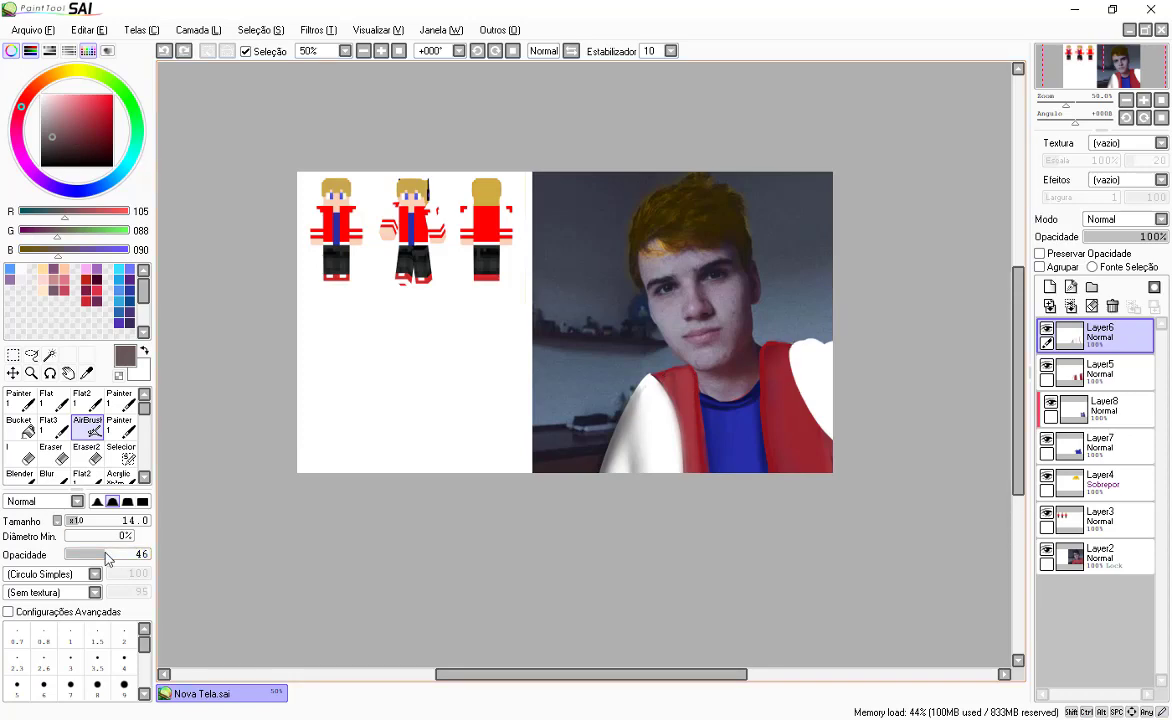
{"action": "left_click_drag", "start_coordinate": [797, 387], "coordinate": [799, 400]}
{"action": "left_click_drag", "start_coordinate": [791, 346], "coordinate": [802, 397]}
{"action": "left_click_drag", "start_coordinate": [793, 380], "coordinate": [811, 408]}
{"action": "left_click_drag", "start_coordinate": [791, 364], "coordinate": [838, 433]}
{"action": "key", "text": "ctrl+z"}
{"action": "left_click_drag", "start_coordinate": [797, 382], "coordinate": [833, 434]}
{"action": "key", "text": "ctrl+z"}
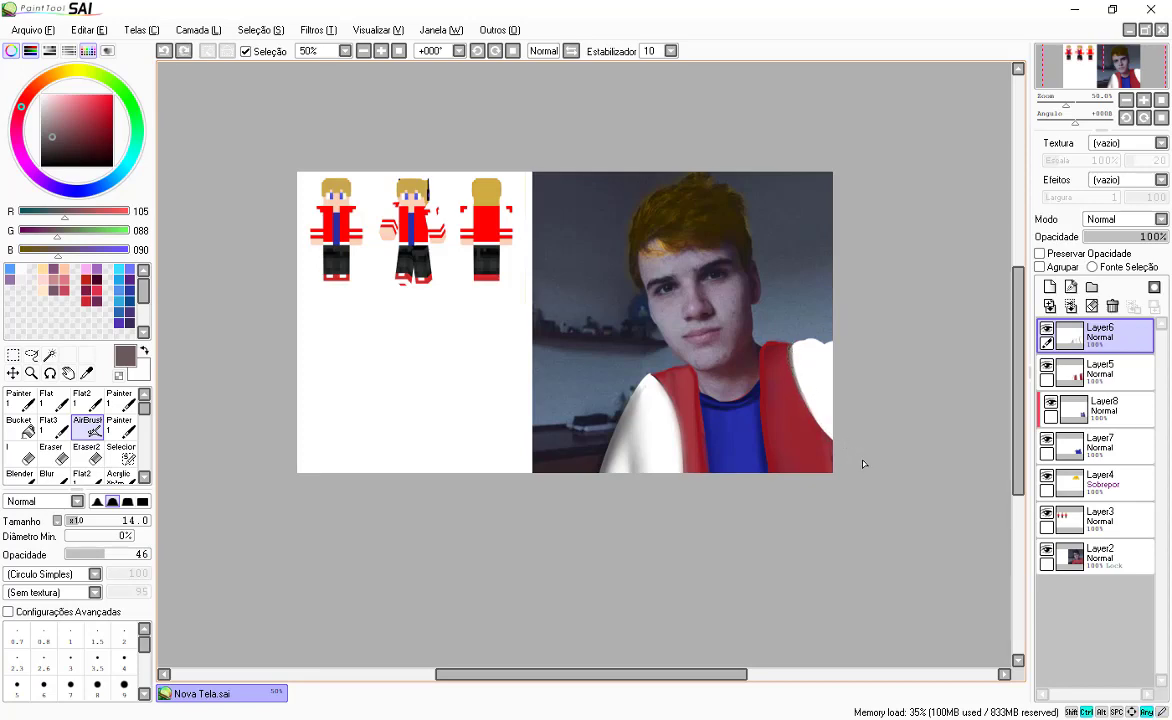
{"action": "left_click_drag", "start_coordinate": [795, 377], "coordinate": [832, 438]}
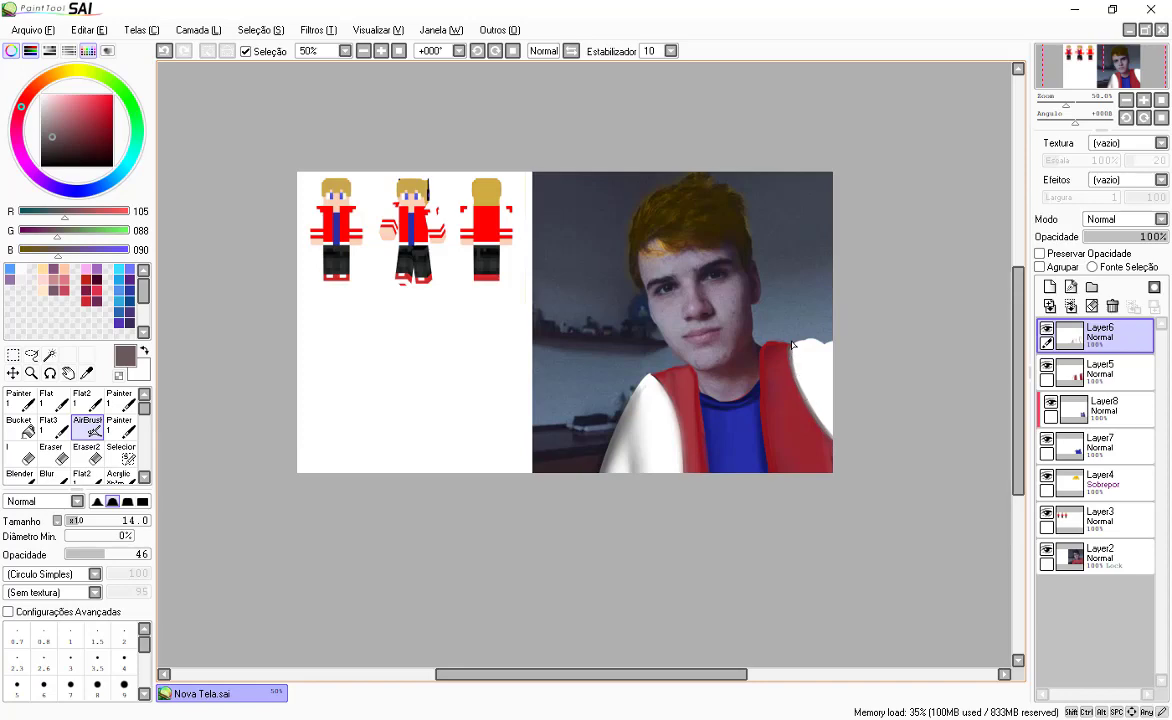
{"action": "left_click", "coordinate": [48, 476]}
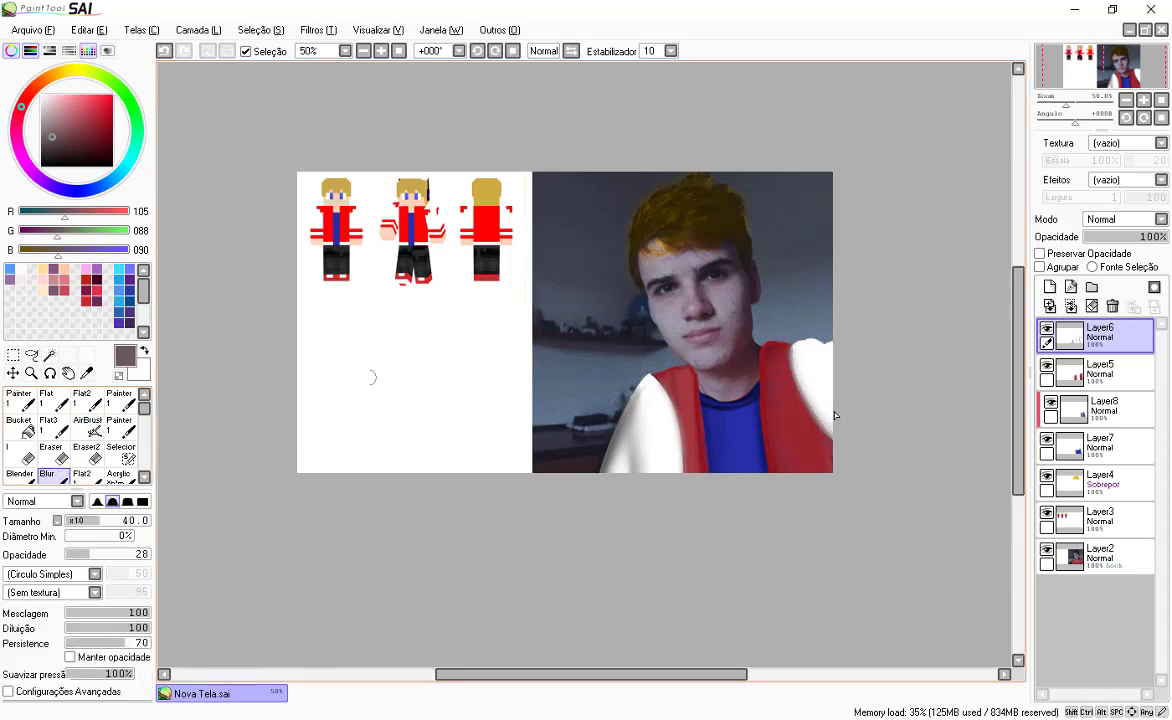
Step: Paint grey fold shadows on the upper part of the second sleeve with the AirBrush at size 14 and blend them with Blur
{"action": "left_click", "coordinate": [88, 428]}
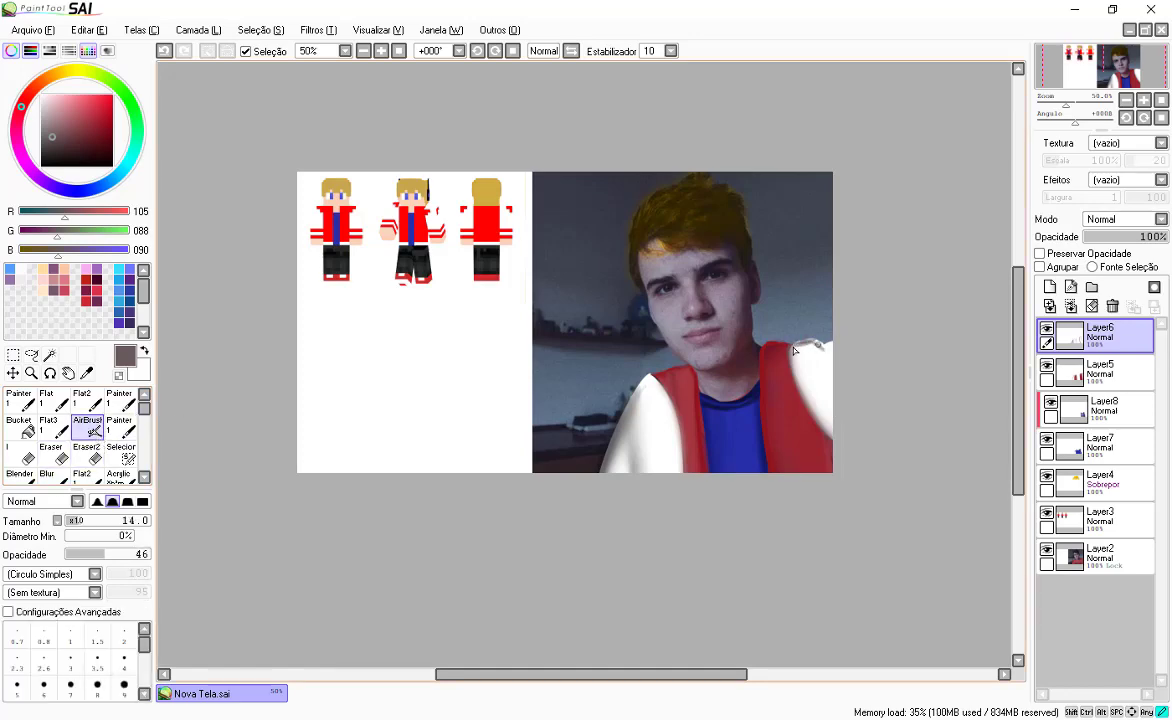
{"action": "left_click_drag", "start_coordinate": [796, 352], "coordinate": [832, 406]}
{"action": "mouse_move", "coordinate": [818, 369]}
{"action": "left_mouse_down"}
{"action": "mouse_move", "coordinate": [832, 389]}
{"action": "mouse_move", "coordinate": [820, 362]}
{"action": "left_mouse_up"}
{"action": "left_click", "coordinate": [50, 475]}
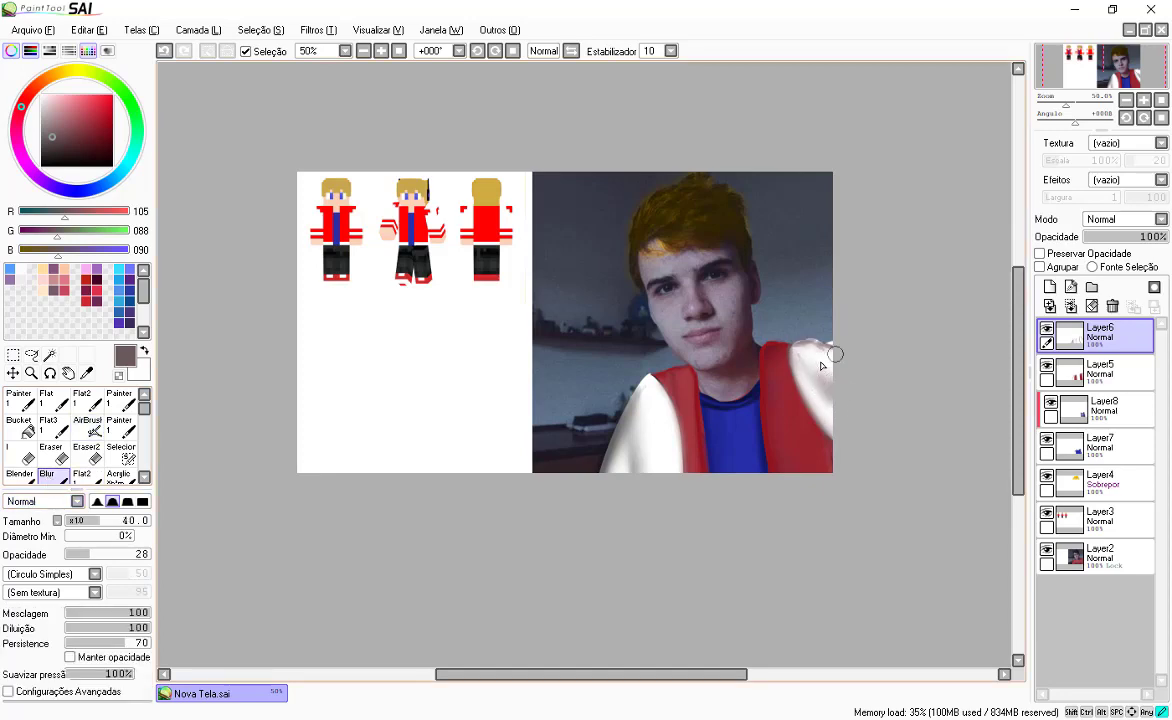
{"action": "mouse_move", "coordinate": [801, 346]}
{"action": "left_mouse_down"}
{"action": "mouse_move", "coordinate": [837, 375]}
{"action": "mouse_move", "coordinate": [829, 380]}
{"action": "left_mouse_up"}
Step: Return to the AirBrush and add a new unclipped layer above the sleeve layer
{"action": "left_click", "coordinate": [87, 425]}
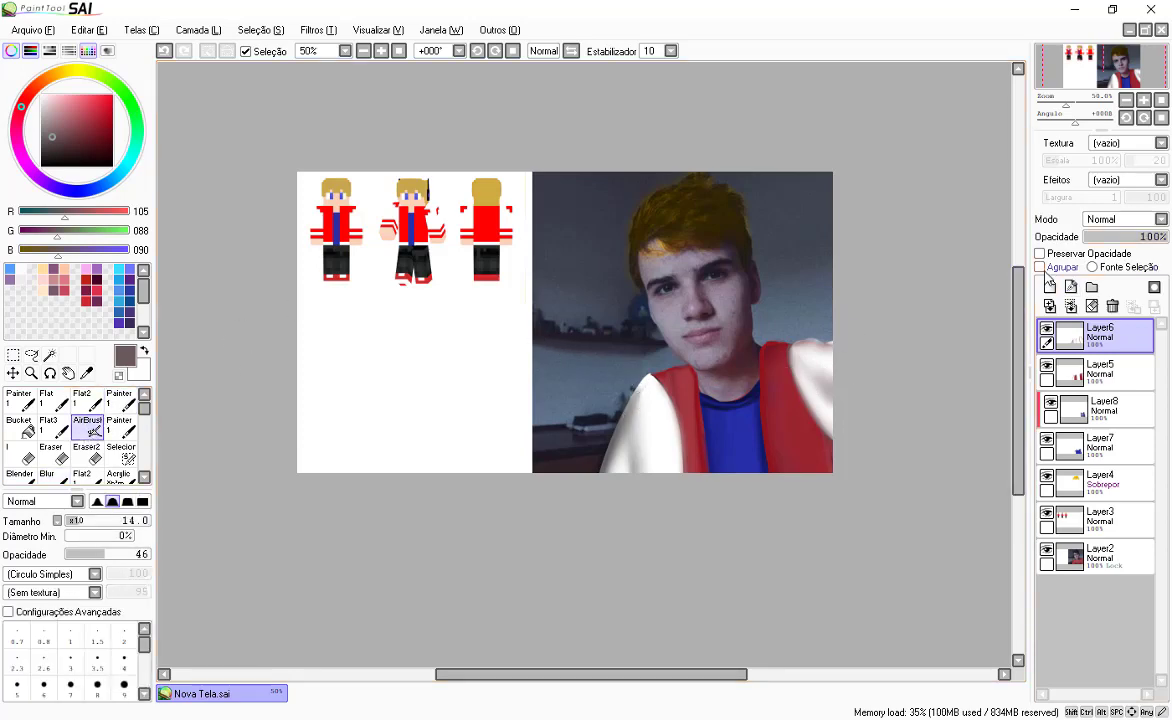
{"action": "left_click", "coordinate": [1040, 267]}
{"action": "left_click", "coordinate": [1040, 267]}
{"action": "left_click", "coordinate": [1050, 286]}
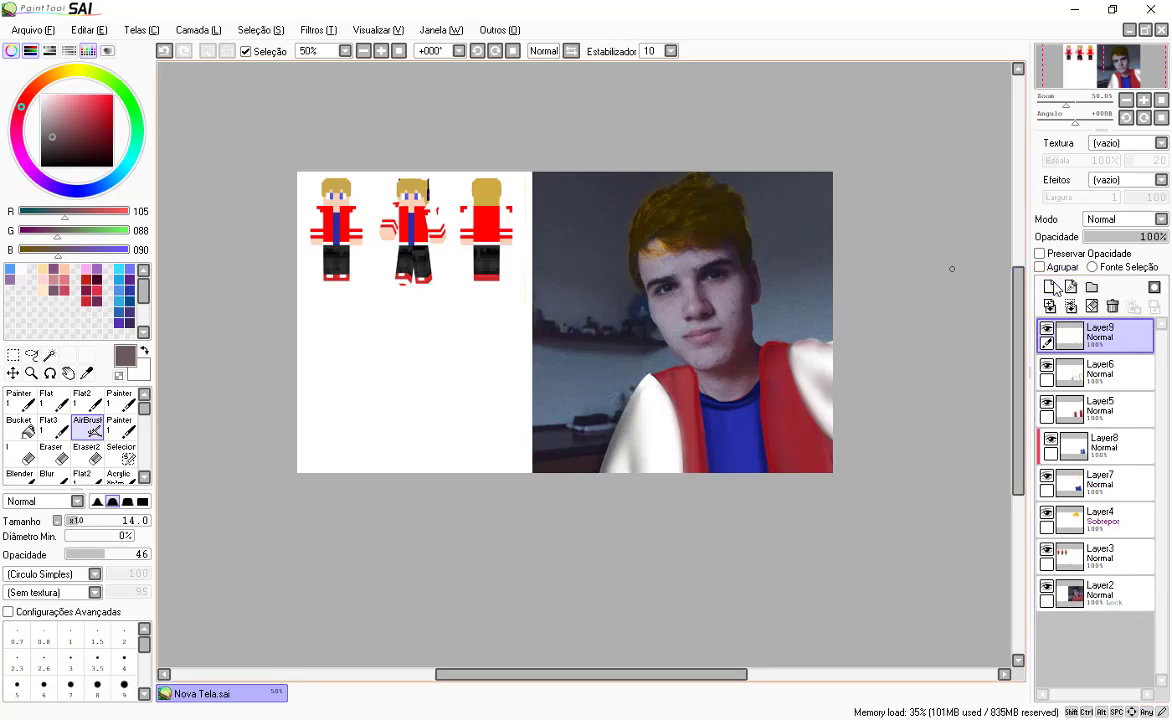
Step: Sample the blue of the skin reference's eyes and make it more saturated, at RGB 34, 46, 216
{"action": "scroll", "coordinate": [781, 279], "scroll_direction": "down", "scroll_amount": 1}
{"action": "scroll", "coordinate": [731, 275], "scroll_direction": "up", "scroll_amount": 4}
{"action": "scroll", "coordinate": [738, 312], "scroll_direction": "down", "scroll_amount": 2}
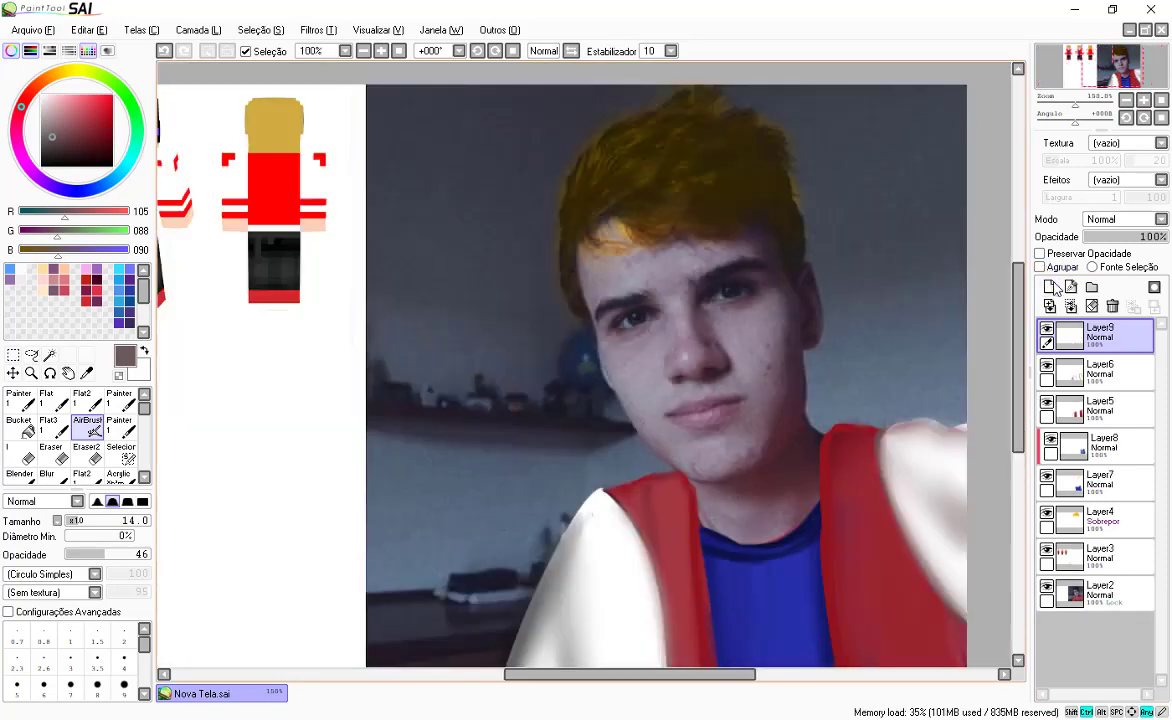
{"action": "left_click", "coordinate": [272, 177], "text": "alt"}
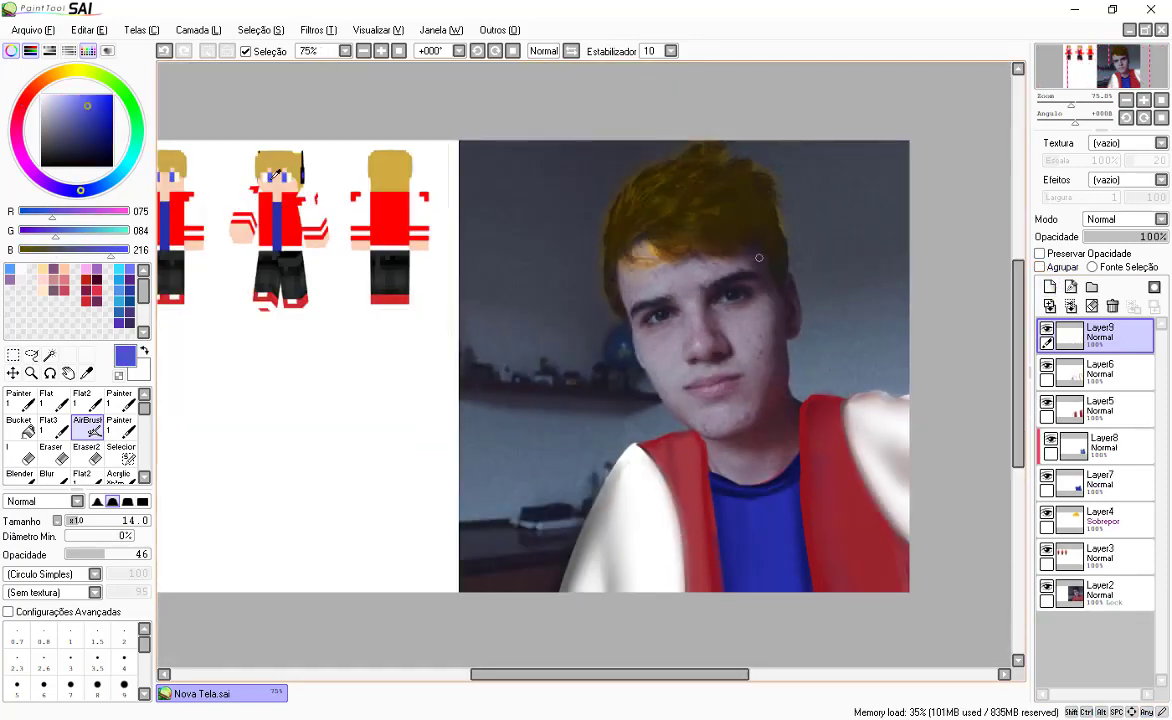
{"action": "scroll", "coordinate": [759, 258], "scroll_direction": "up", "scroll_amount": 4}
{"action": "left_click_drag", "start_coordinate": [92, 108], "coordinate": [102, 106]}
{"action": "left_click_drag", "start_coordinate": [492, 371], "coordinate": [392, 371]}
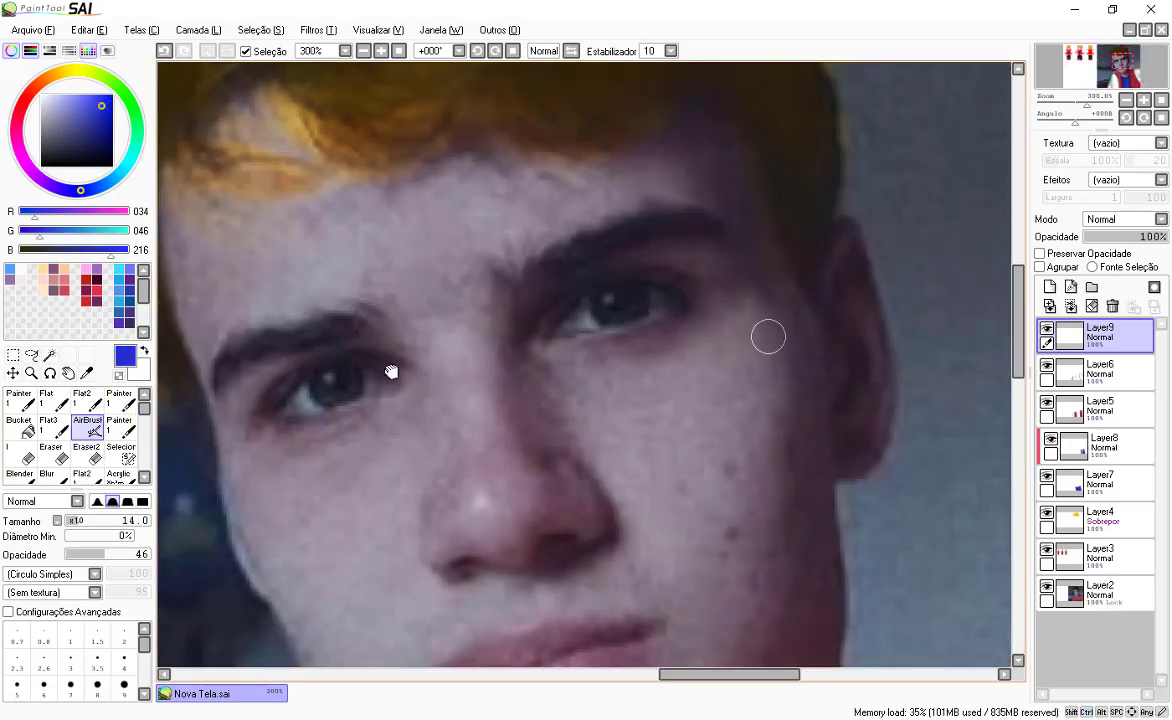
Step: Set the new empty layer's blending mode to Sobrepor and paint both irises blue with the AirBrush
{"action": "left_click", "coordinate": [1120, 219]}
{"action": "left_click", "coordinate": [1121, 287]}
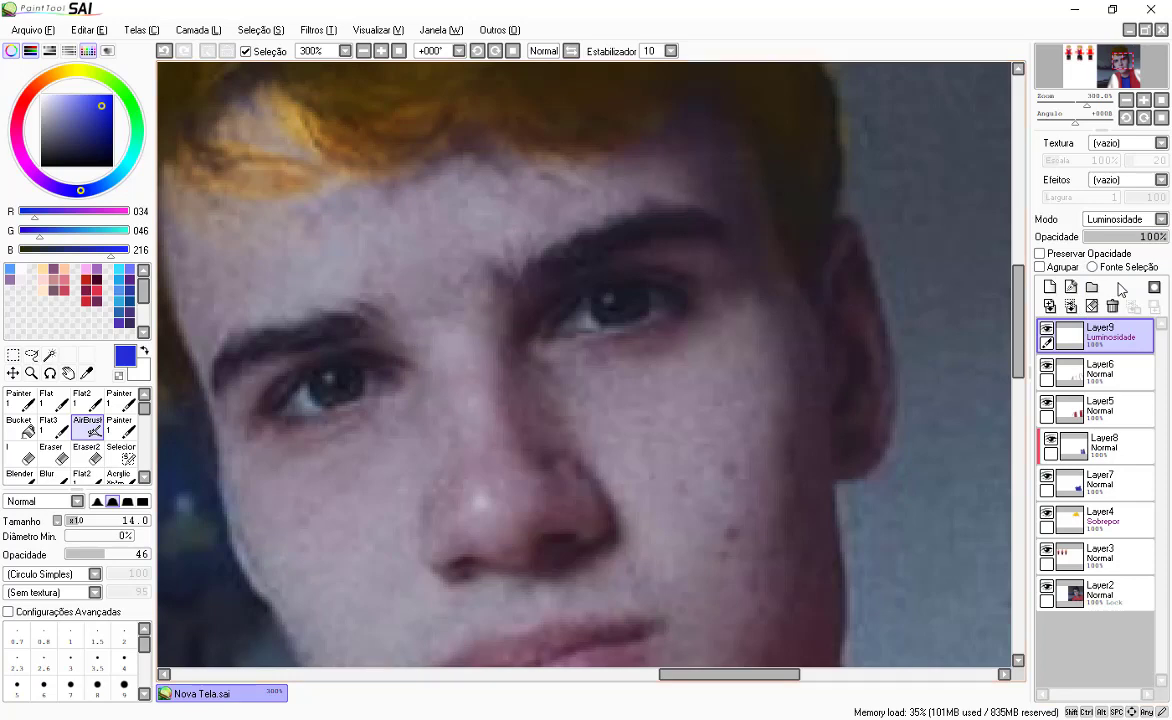
{"action": "left_click", "coordinate": [1120, 219]}
{"action": "left_click", "coordinate": [1035, 268]}
{"action": "mouse_move", "coordinate": [621, 289]}
{"action": "left_mouse_down"}
{"action": "mouse_move", "coordinate": [623, 303]}
{"action": "mouse_move", "coordinate": [608, 306]}
{"action": "left_mouse_up"}
{"action": "left_click_drag", "start_coordinate": [334, 383], "coordinate": [333, 385]}
{"action": "scroll", "coordinate": [390, 380], "scroll_direction": "down", "scroll_amount": 4}
{"action": "scroll", "coordinate": [390, 380], "scroll_direction": "down", "scroll_amount": 3}
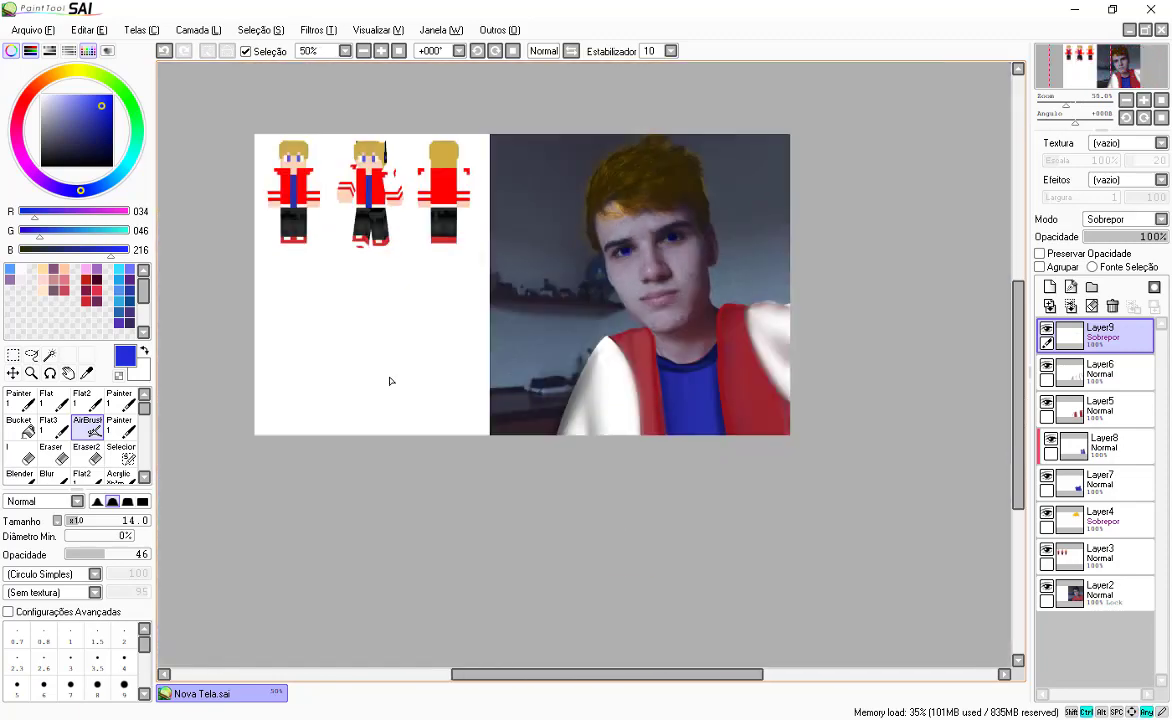
Step: Lower the blue eye layer's opacity to 34%
{"action": "scroll", "coordinate": [390, 380], "scroll_direction": "up", "scroll_amount": 1}
{"action": "left_click", "coordinate": [1152, 238]}
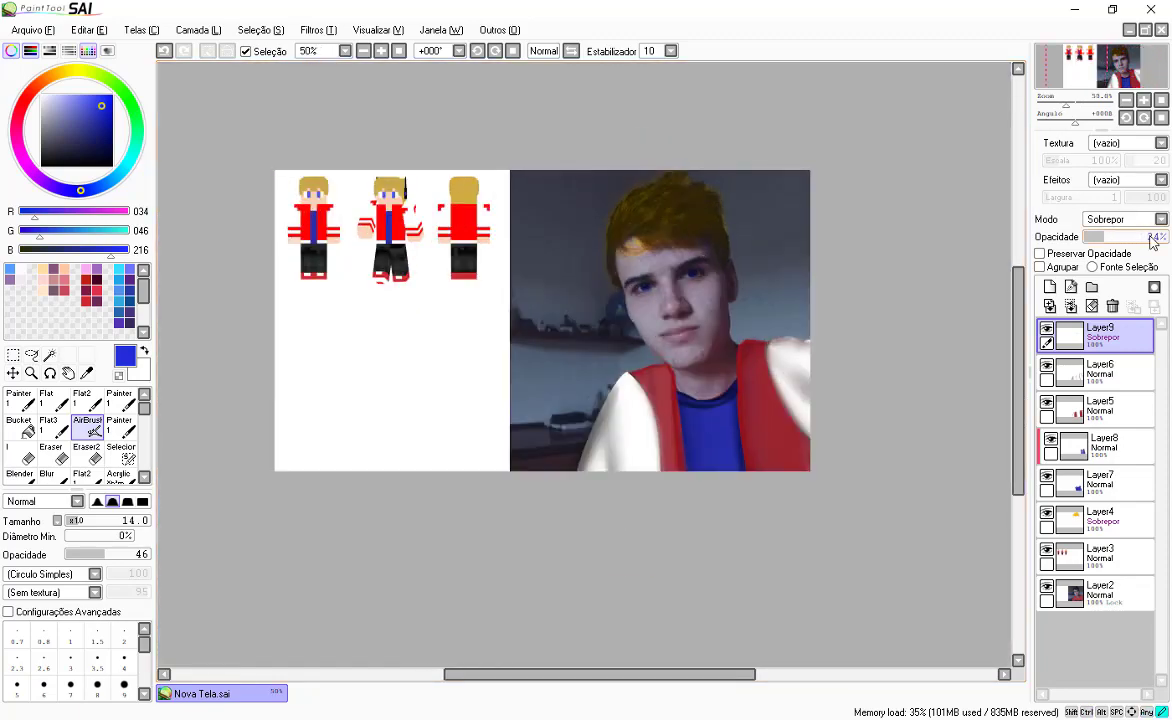
{"action": "left_click_drag", "start_coordinate": [1151, 239], "coordinate": [1113, 245]}
{"action": "scroll", "coordinate": [767, 212], "scroll_direction": "down", "scroll_amount": 2}
{"action": "scroll", "coordinate": [773, 243], "scroll_direction": "up", "scroll_amount": 3}
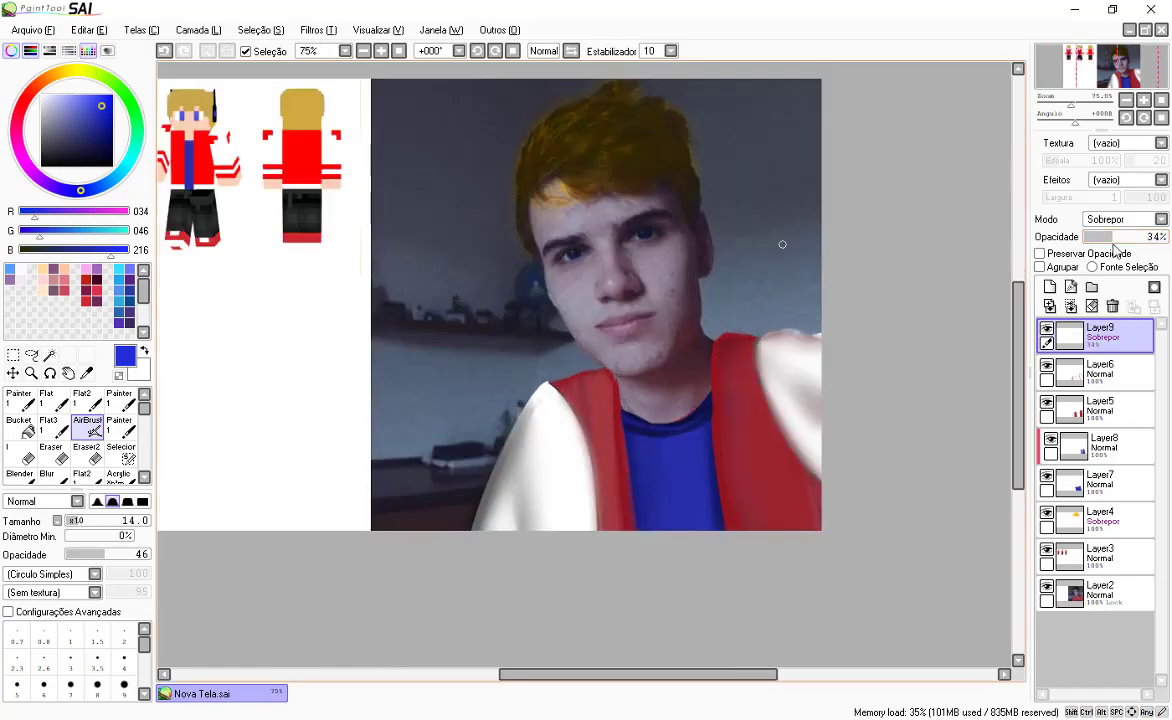
{"action": "scroll", "coordinate": [610, 370], "scroll_direction": "down", "scroll_amount": 2}
{"action": "scroll", "coordinate": [585, 360], "scroll_direction": "up", "scroll_amount": 2}
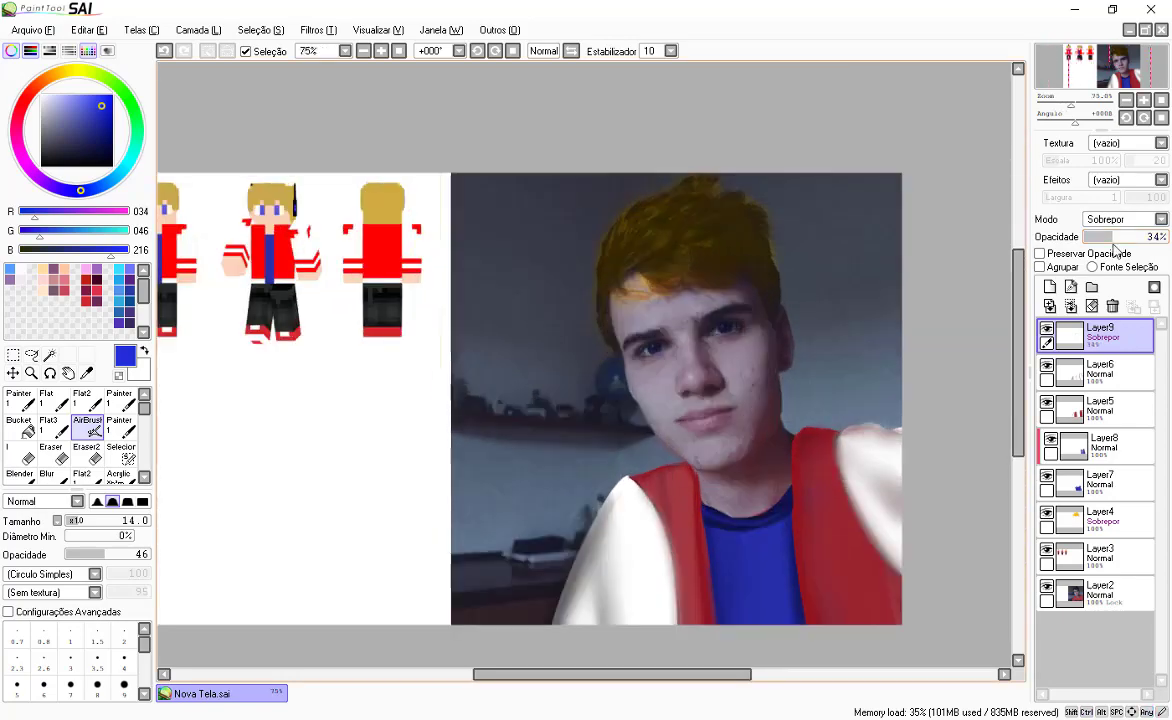
{"action": "scroll", "coordinate": [555, 339], "scroll_direction": "down", "scroll_amount": 1}
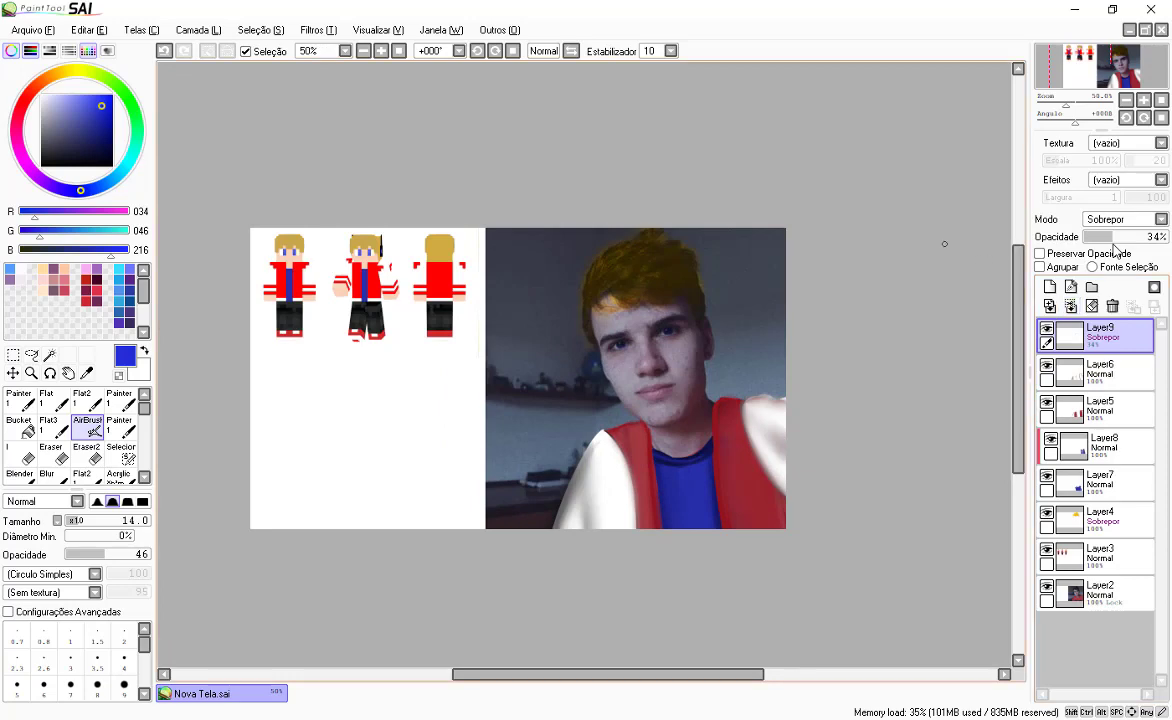
{"action": "left_click_drag", "start_coordinate": [373, 360], "coordinate": [398, 371]}
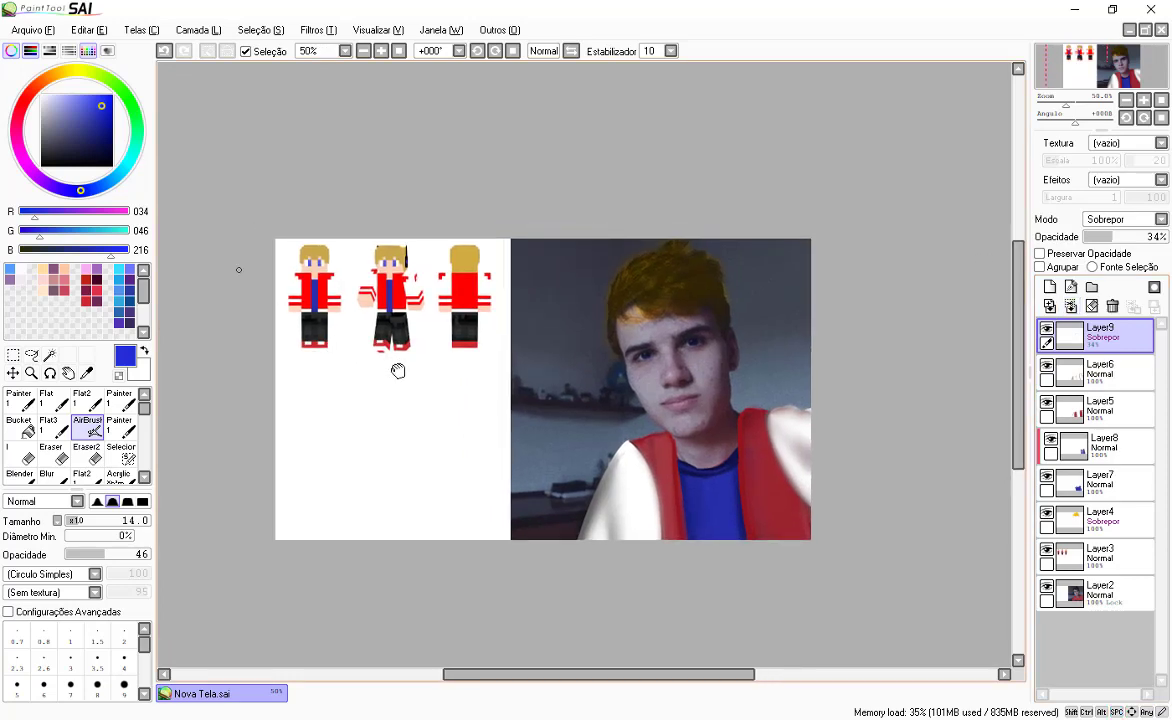
Step: Set the painting colour to pure black and add a new layer above the eye layer
{"action": "left_click_drag", "start_coordinate": [86, 119], "coordinate": [4, 207]}
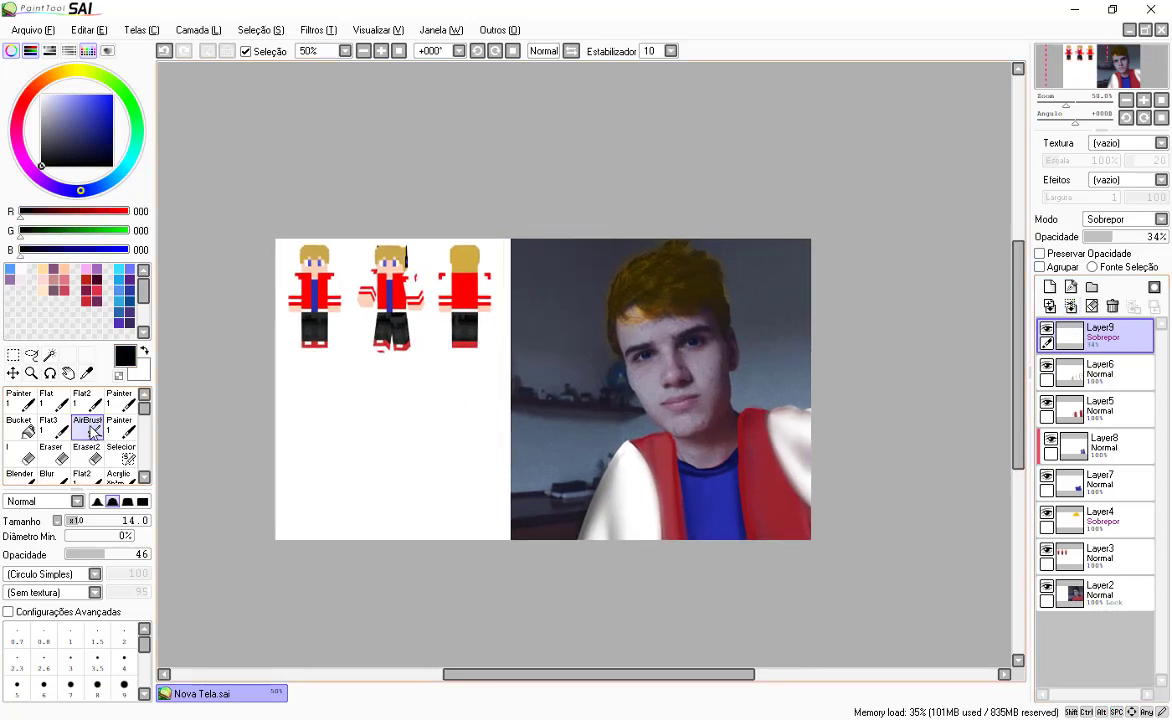
{"action": "left_click", "coordinate": [1051, 288]}
{"action": "scroll", "coordinate": [749, 335], "scroll_direction": "up", "scroll_amount": 2}
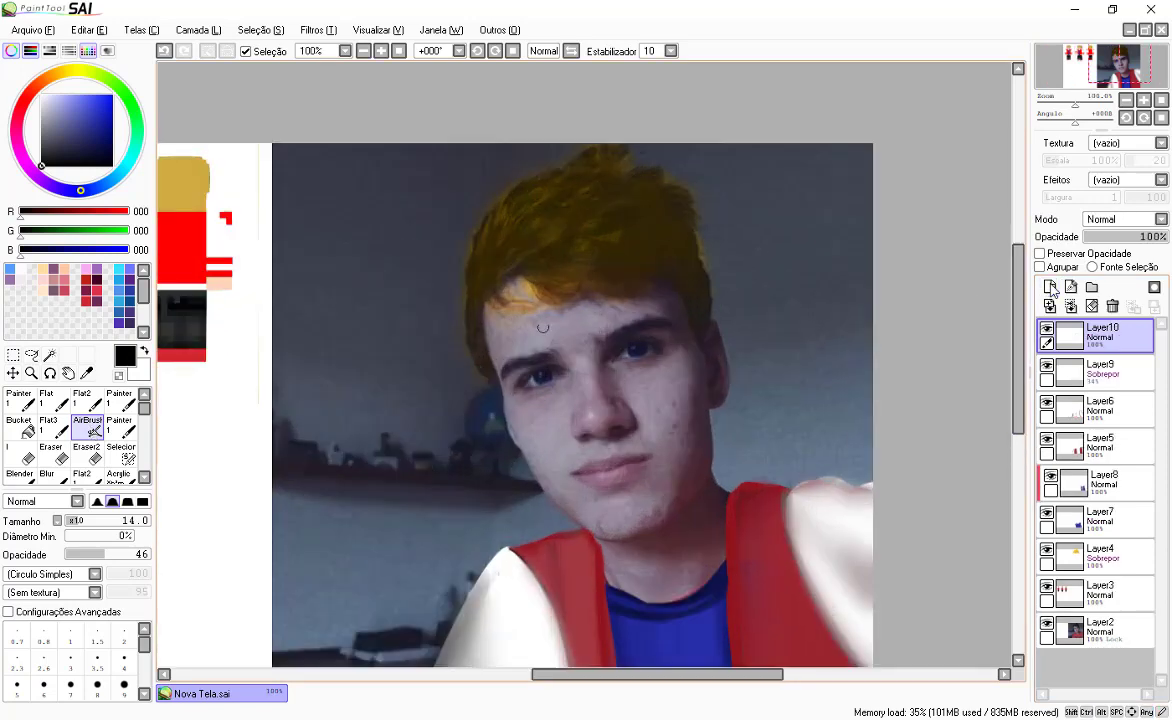
{"action": "scroll", "coordinate": [445, 315], "scroll_direction": "down", "scroll_amount": 1}
{"action": "left_click_drag", "start_coordinate": [279, 277], "coordinate": [326, 287]}
{"action": "left_click_drag", "start_coordinate": [326, 286], "coordinate": [286, 328]}
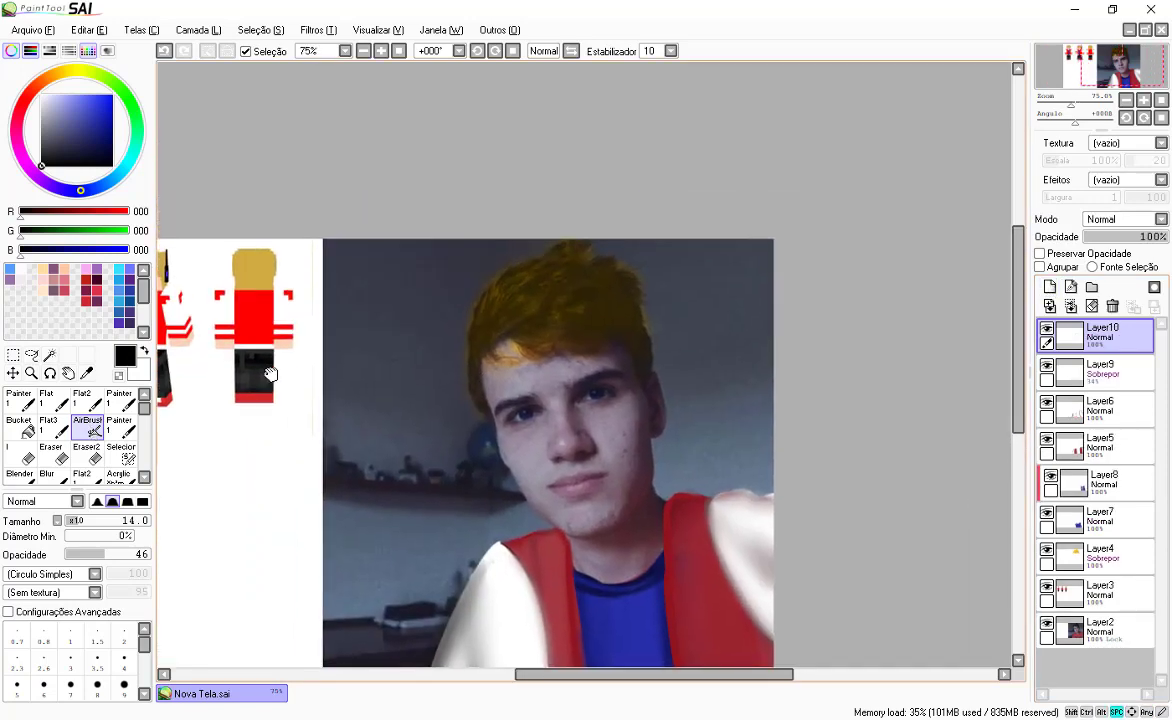
Step: Paint a black headphone ear cup over the ear at AirBrush opacity 76 and fill its centre with blue-violet sampled from the skin's headphones
{"action": "key", "text": "ctrl+z"}
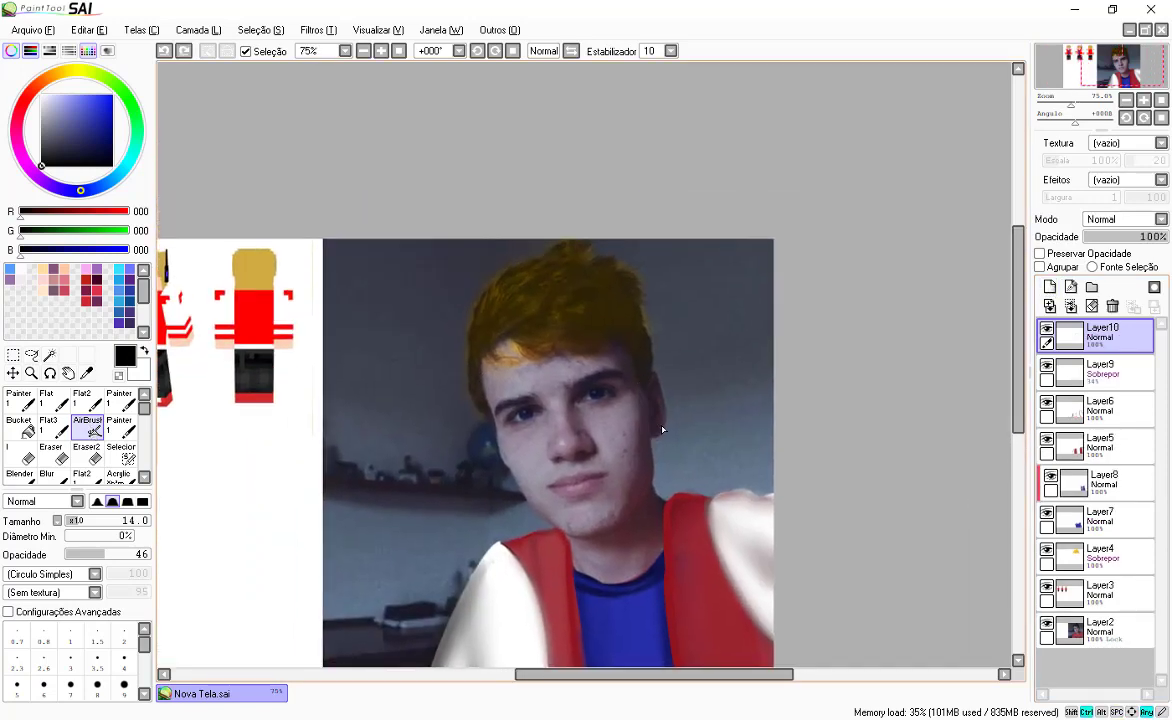
{"action": "left_click", "coordinate": [131, 555]}
{"action": "mouse_move", "coordinate": [641, 378]}
{"action": "left_mouse_down"}
{"action": "mouse_move", "coordinate": [647, 438]}
{"action": "mouse_move", "coordinate": [665, 375]}
{"action": "mouse_move", "coordinate": [649, 435]}
{"action": "mouse_move", "coordinate": [648, 415]}
{"action": "mouse_move", "coordinate": [658, 435]}
{"action": "mouse_move", "coordinate": [667, 395]}
{"action": "mouse_move", "coordinate": [671, 425]}
{"action": "mouse_move", "coordinate": [668, 388]}
{"action": "mouse_move", "coordinate": [672, 413]}
{"action": "mouse_move", "coordinate": [662, 371]}
{"action": "left_mouse_up"}
{"action": "key", "text": "ctrl+z"}
{"action": "mouse_move", "coordinate": [669, 431]}
{"action": "left_mouse_down"}
{"action": "mouse_move", "coordinate": [663, 371]}
{"action": "mouse_move", "coordinate": [654, 424]}
{"action": "mouse_move", "coordinate": [659, 369]}
{"action": "left_mouse_up"}
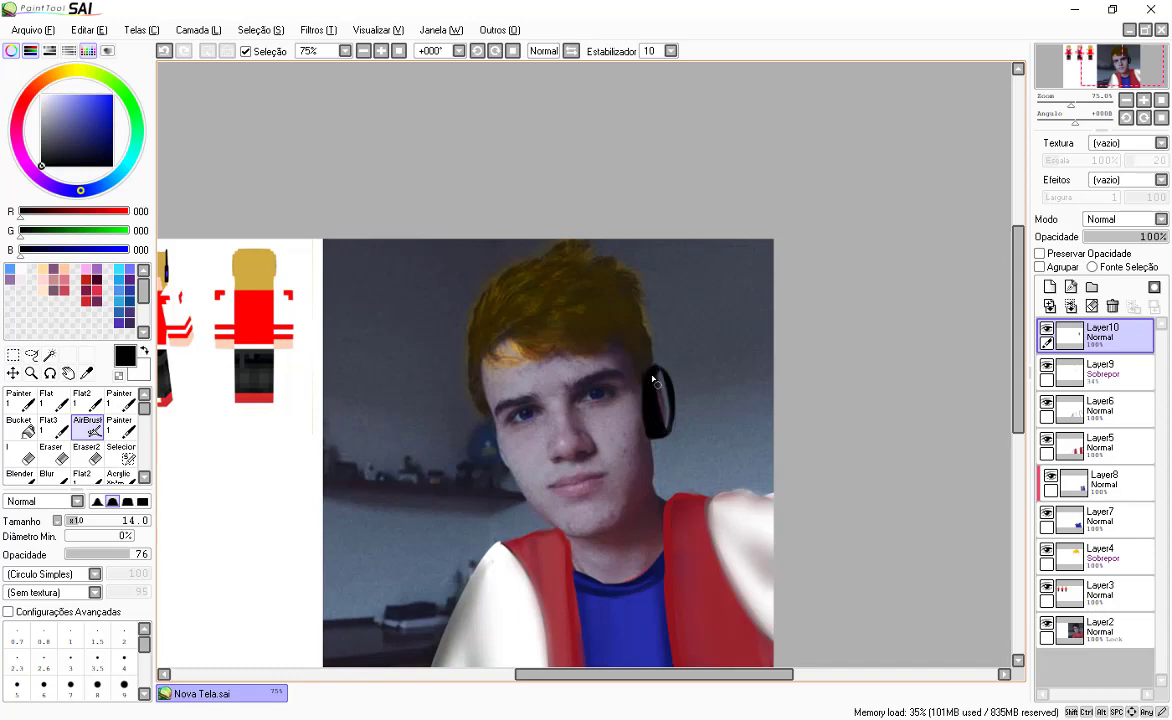
{"action": "left_click", "coordinate": [168, 272], "text": "alt"}
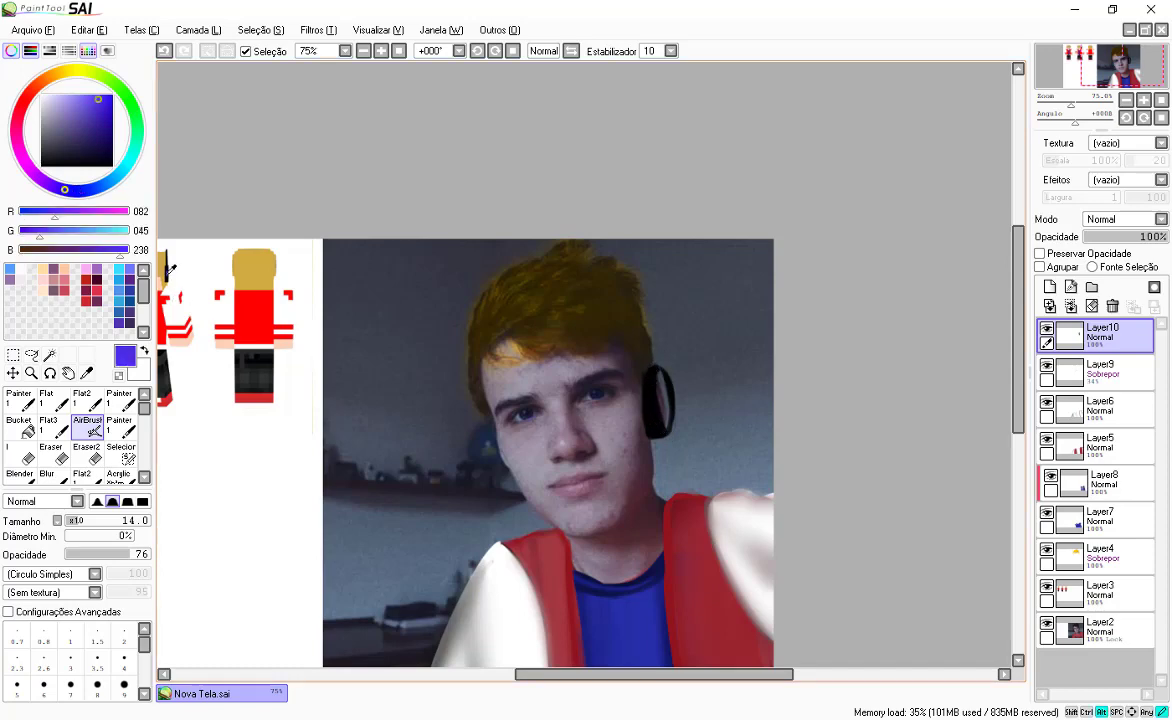
{"action": "left_click_drag", "start_coordinate": [661, 421], "coordinate": [657, 378]}
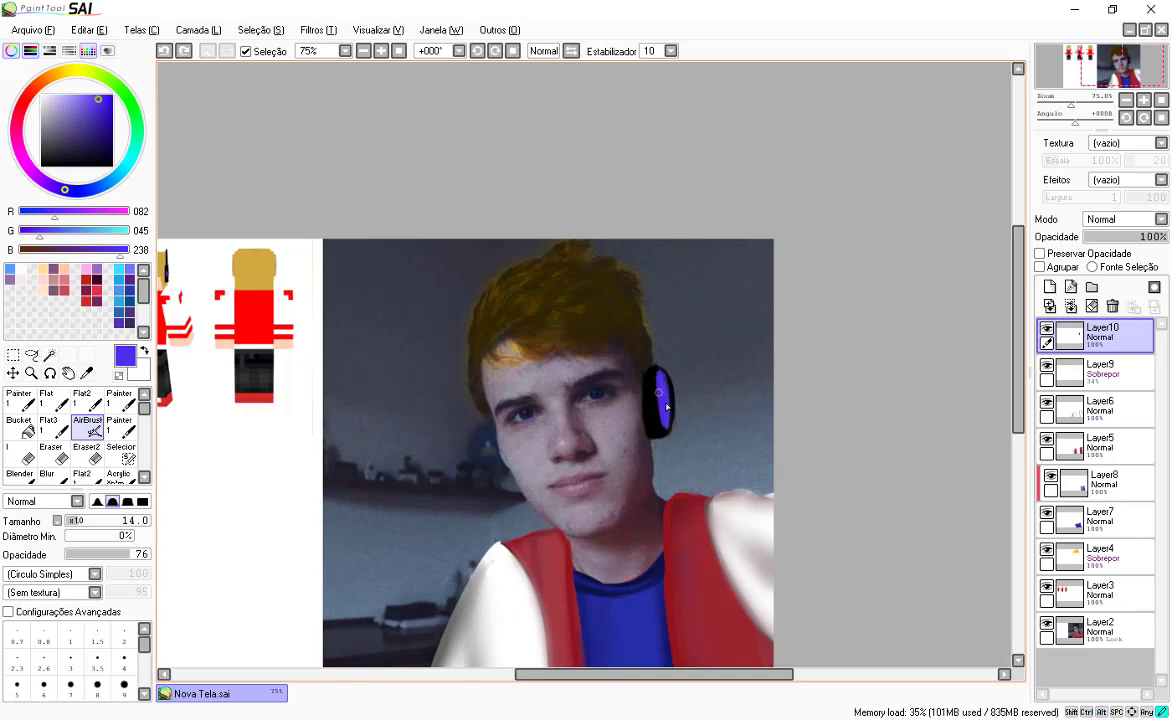
Step: Sample the ear cup's black and paint the headband over the hair plus the headphone edge on the far side of the face
{"action": "left_click", "coordinate": [650, 432], "text": "alt"}
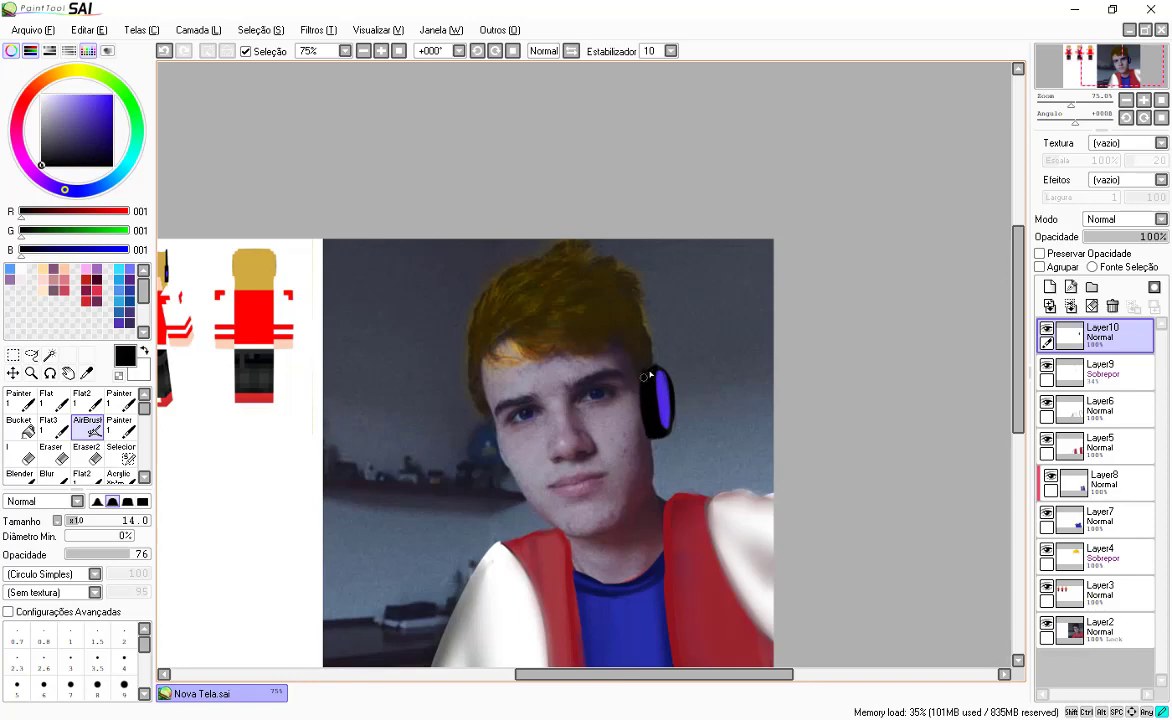
{"action": "mouse_move", "coordinate": [654, 362]}
{"action": "left_mouse_down"}
{"action": "mouse_move", "coordinate": [618, 262]}
{"action": "mouse_move", "coordinate": [649, 384]}
{"action": "left_mouse_up"}
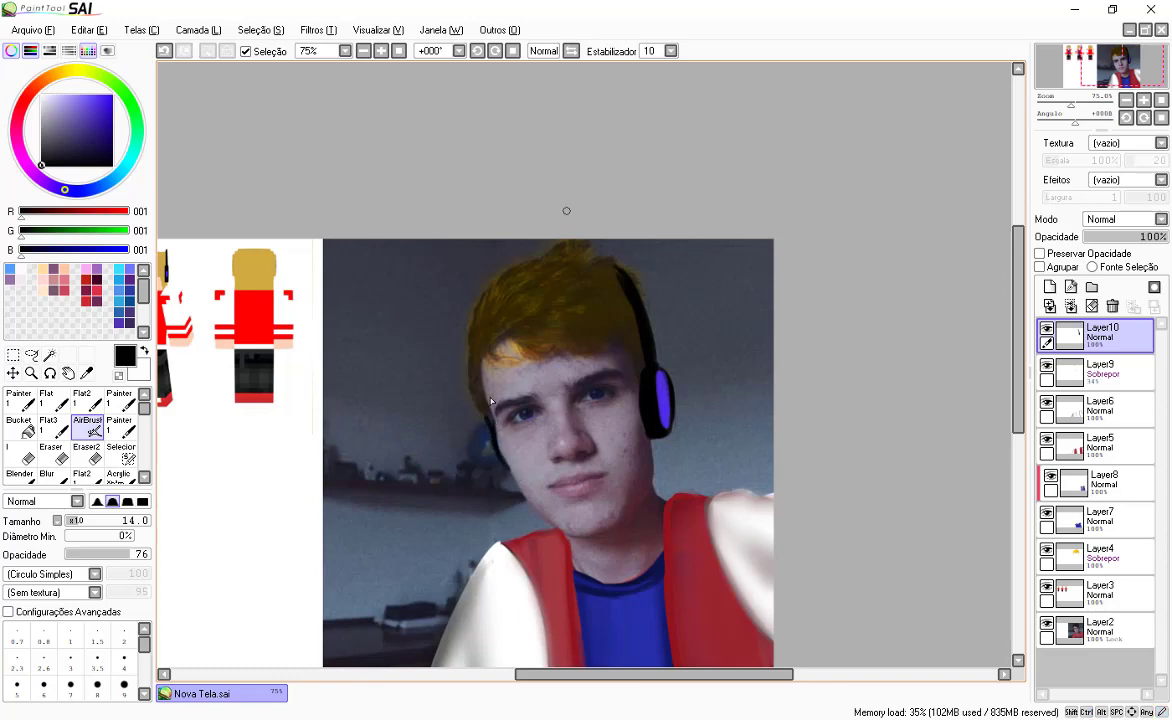
{"action": "scroll", "coordinate": [488, 401], "scroll_direction": "down", "scroll_amount": 5}
{"action": "scroll", "coordinate": [491, 401], "scroll_direction": "up", "scroll_amount": 2}
{"action": "scroll", "coordinate": [490, 401], "scroll_direction": "up", "scroll_amount": 1}
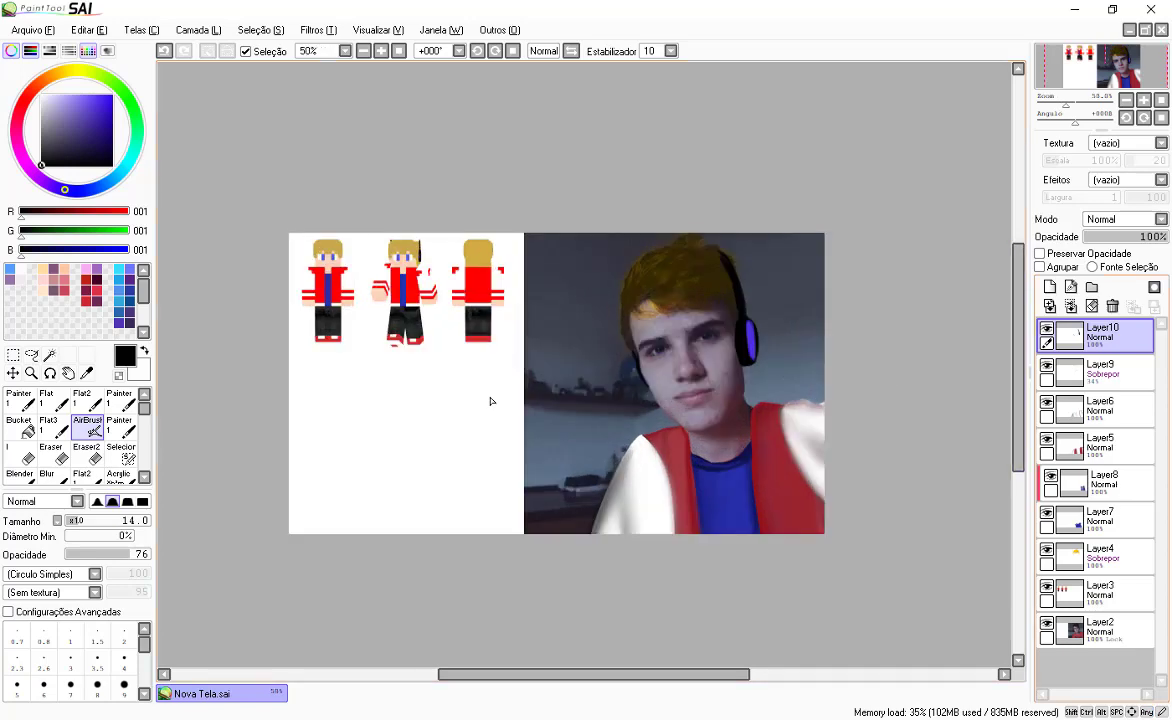
Step: Try the Clarear, Multiplicação and Sombra blending modes on the hair colour layer
{"action": "left_click", "coordinate": [1080, 372]}
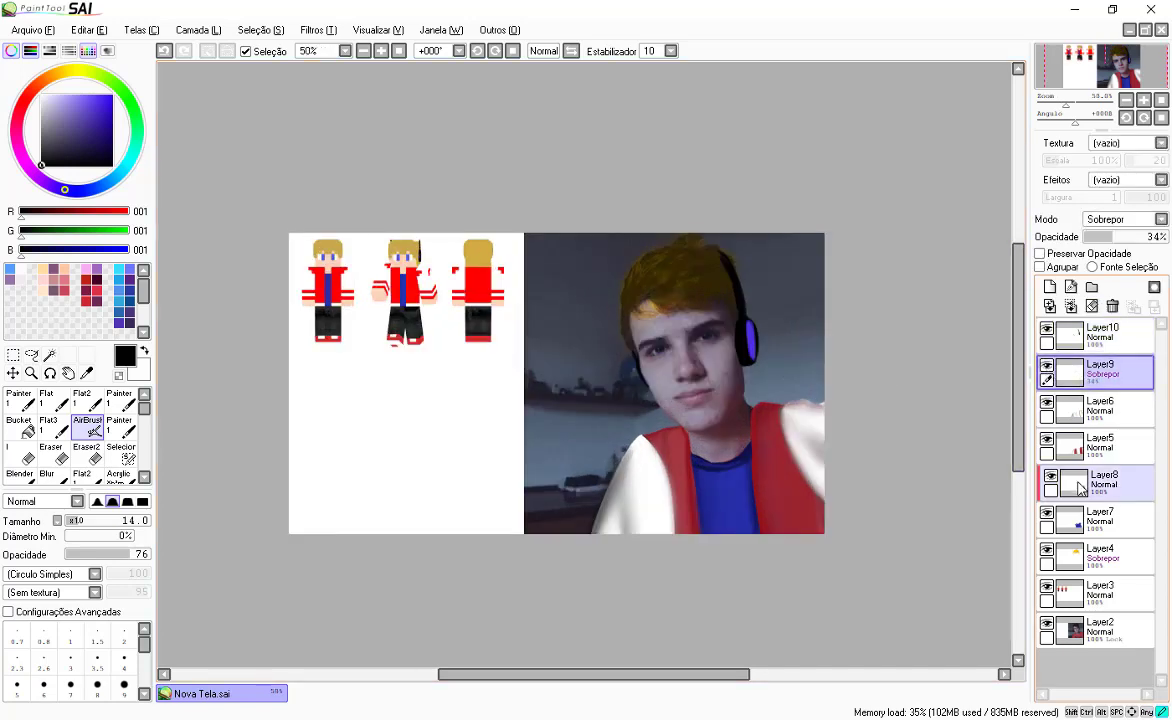
{"action": "left_click", "coordinate": [1085, 556]}
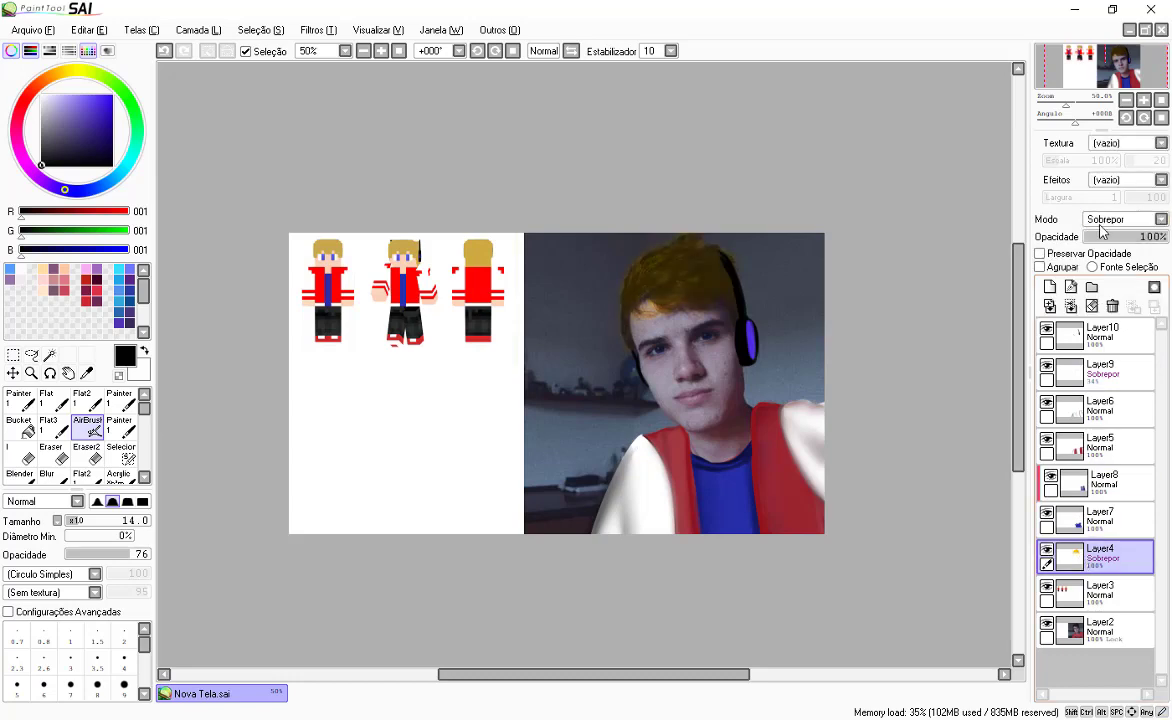
{"action": "left_click", "coordinate": [1104, 220]}
{"action": "left_click", "coordinate": [1112, 279]}
{"action": "mouse_move", "coordinate": [1150, 237]}
{"action": "left_mouse_down"}
{"action": "mouse_move", "coordinate": [1126, 238]}
{"action": "mouse_move", "coordinate": [1168, 240]}
{"action": "left_mouse_up"}
{"action": "left_click", "coordinate": [1118, 219]}
{"action": "left_click", "coordinate": [1112, 256]}
{"action": "left_click", "coordinate": [1131, 219]}
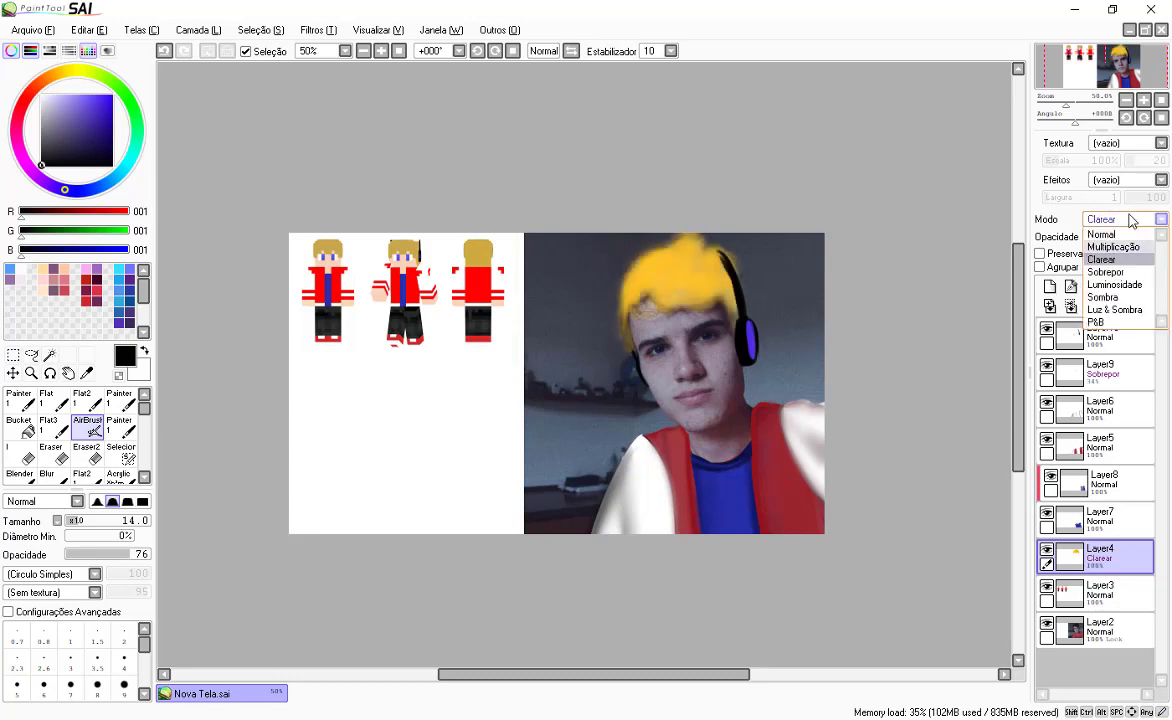
{"action": "left_click", "coordinate": [1112, 247]}
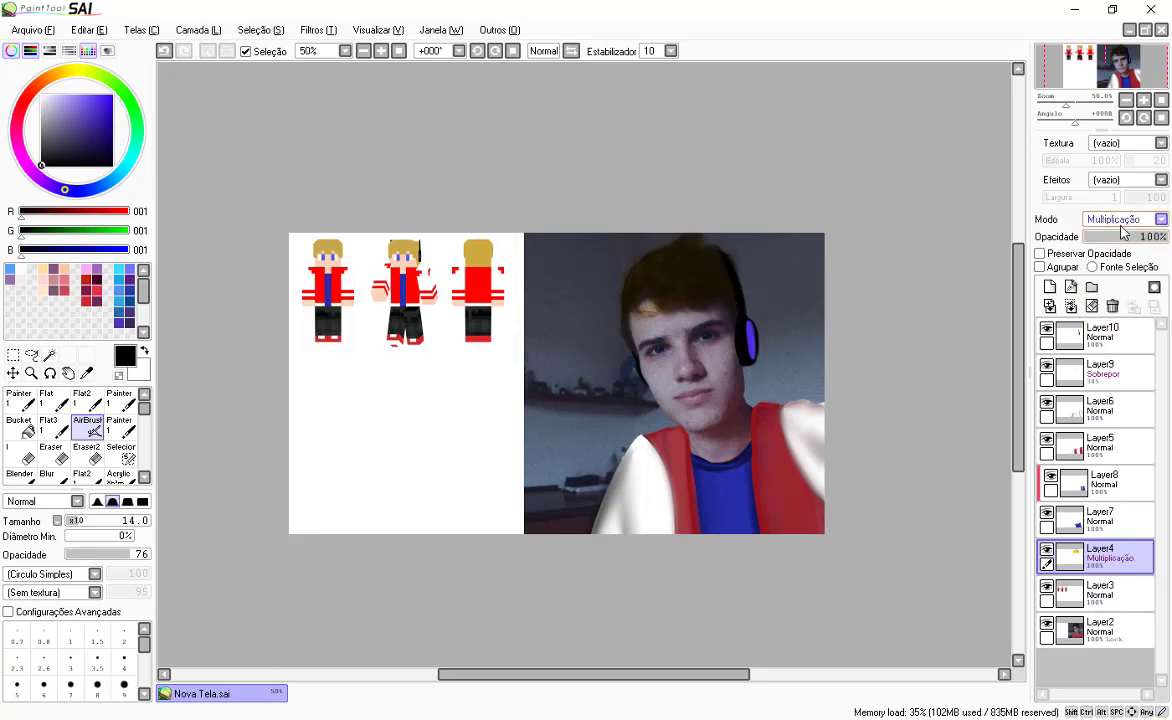
{"action": "left_click", "coordinate": [1120, 219]}
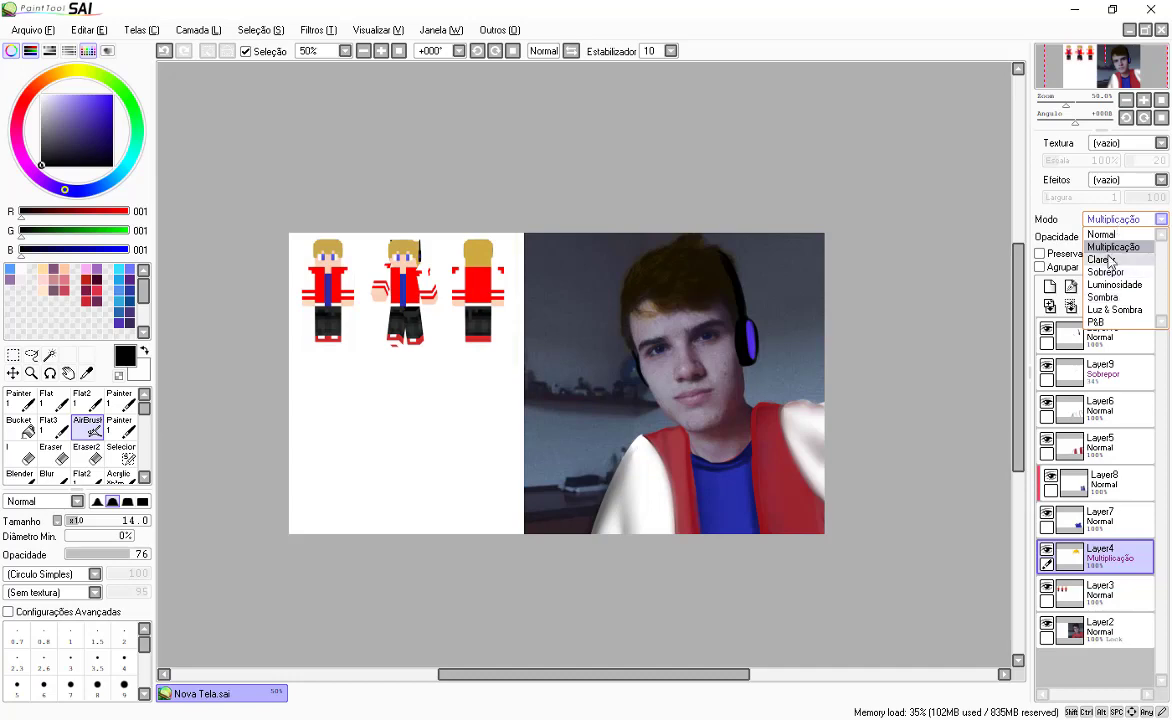
{"action": "left_click", "coordinate": [1100, 260]}
{"action": "left_click", "coordinate": [1110, 220]}
{"action": "left_click", "coordinate": [1104, 297]}
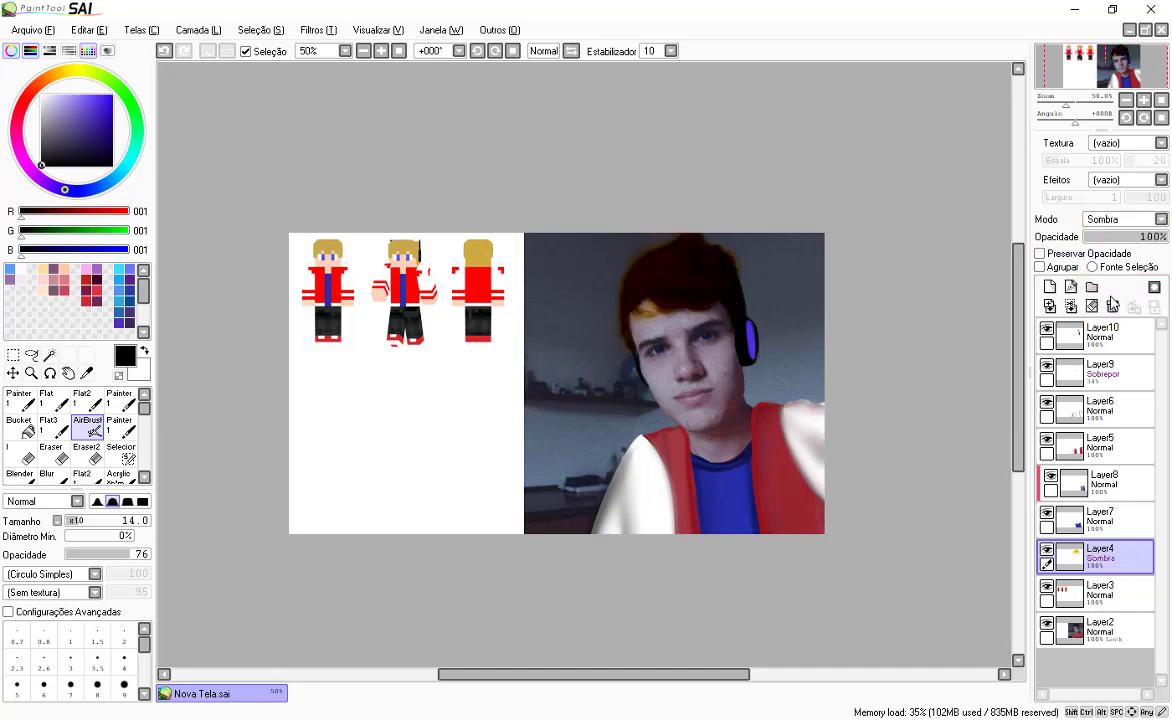
Step: Set the hair colour layer's blending mode to Luz & Sombra and its opacity to 35%
{"action": "left_click", "coordinate": [1110, 219]}
{"action": "left_click", "coordinate": [1110, 307]}
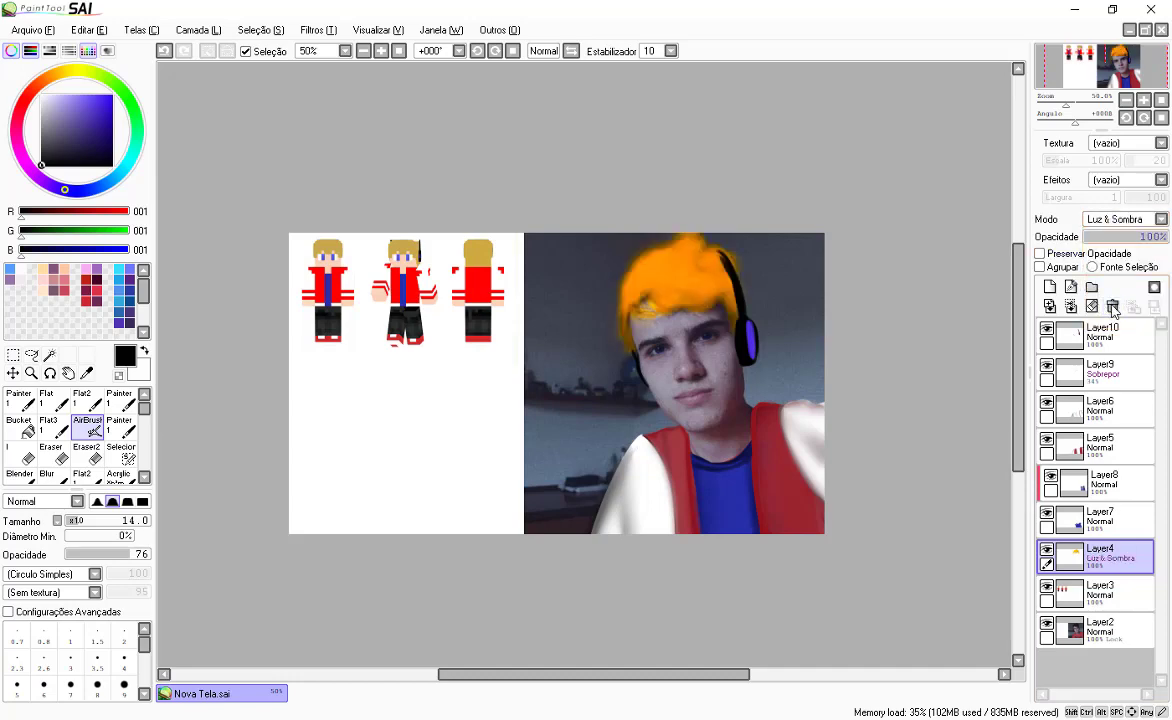
{"action": "left_click_drag", "start_coordinate": [1140, 237], "coordinate": [1114, 238]}
{"action": "scroll", "coordinate": [1116, 240], "scroll_direction": "down", "scroll_amount": 1}
{"action": "scroll", "coordinate": [1114, 240], "scroll_direction": "up", "scroll_amount": 3}
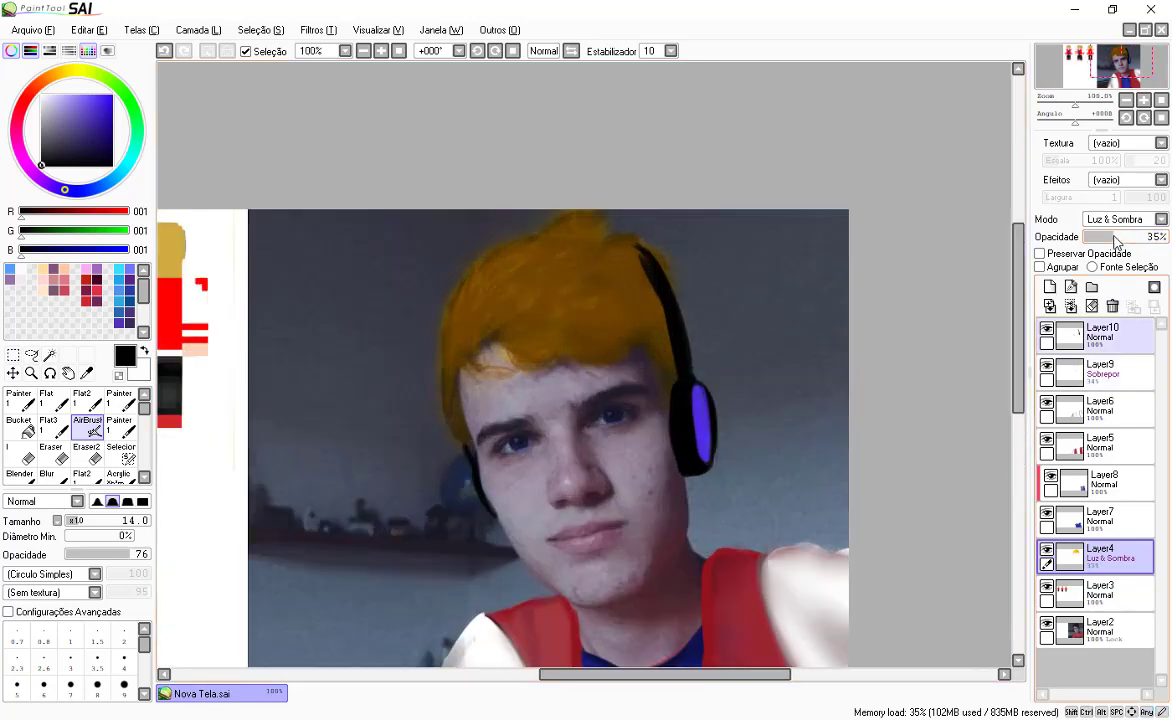
Step: Thicken and smooth the black headband above the ear cup with the AirBrush on the headphone layer
{"action": "left_click", "coordinate": [1092, 343]}
{"action": "scroll", "coordinate": [638, 241], "scroll_direction": "up", "scroll_amount": 2}
{"action": "mouse_move", "coordinate": [660, 266]}
{"action": "left_mouse_down"}
{"action": "mouse_move", "coordinate": [632, 225]}
{"action": "mouse_move", "coordinate": [680, 284]}
{"action": "left_mouse_up"}
{"action": "key", "text": "ctrl+z"}
{"action": "mouse_move", "coordinate": [638, 221]}
{"action": "left_mouse_down"}
{"action": "mouse_move", "coordinate": [697, 318]}
{"action": "mouse_move", "coordinate": [676, 278]}
{"action": "mouse_move", "coordinate": [690, 308]}
{"action": "left_mouse_up"}
{"action": "mouse_move", "coordinate": [636, 218]}
{"action": "left_mouse_down"}
{"action": "mouse_move", "coordinate": [691, 320]}
{"action": "mouse_move", "coordinate": [649, 216]}
{"action": "mouse_move", "coordinate": [650, 228]}
{"action": "mouse_move", "coordinate": [628, 204]}
{"action": "mouse_move", "coordinate": [656, 220]}
{"action": "mouse_move", "coordinate": [608, 199]}
{"action": "mouse_move", "coordinate": [642, 210]}
{"action": "mouse_move", "coordinate": [622, 204]}
{"action": "mouse_move", "coordinate": [686, 302]}
{"action": "mouse_move", "coordinate": [640, 222]}
{"action": "left_mouse_up"}
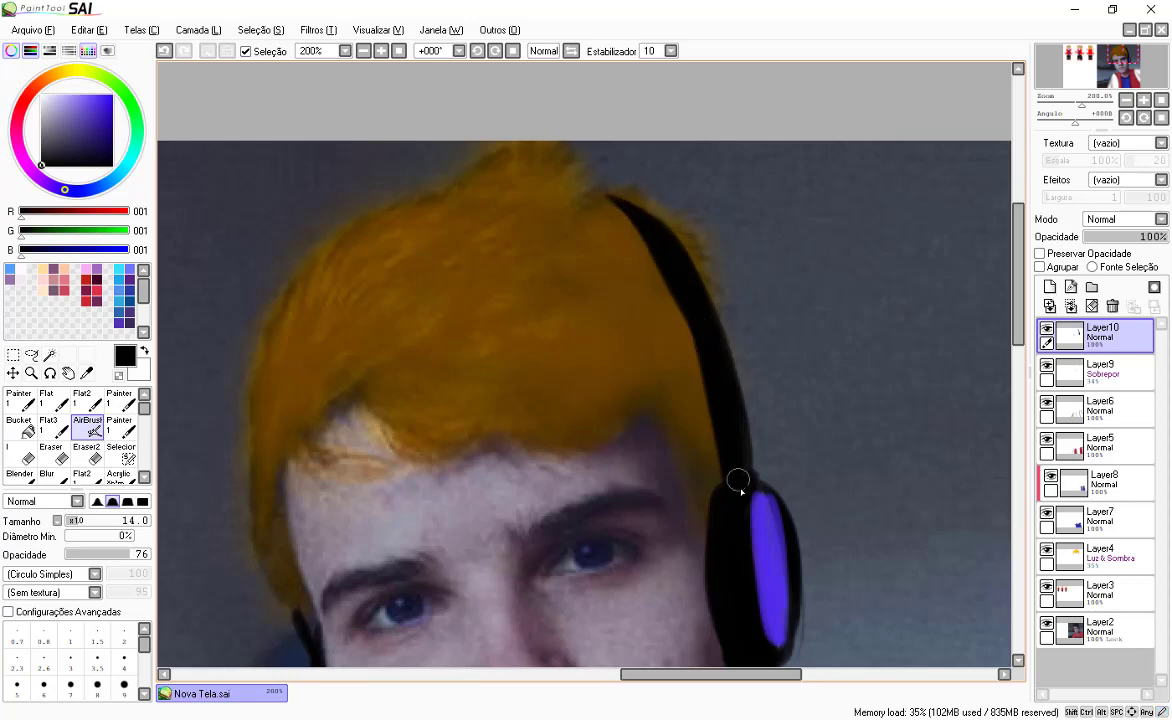
{"action": "scroll", "coordinate": [711, 347], "scroll_direction": "down", "scroll_amount": 2}
{"action": "scroll", "coordinate": [711, 347], "scroll_direction": "up", "scroll_amount": 3}
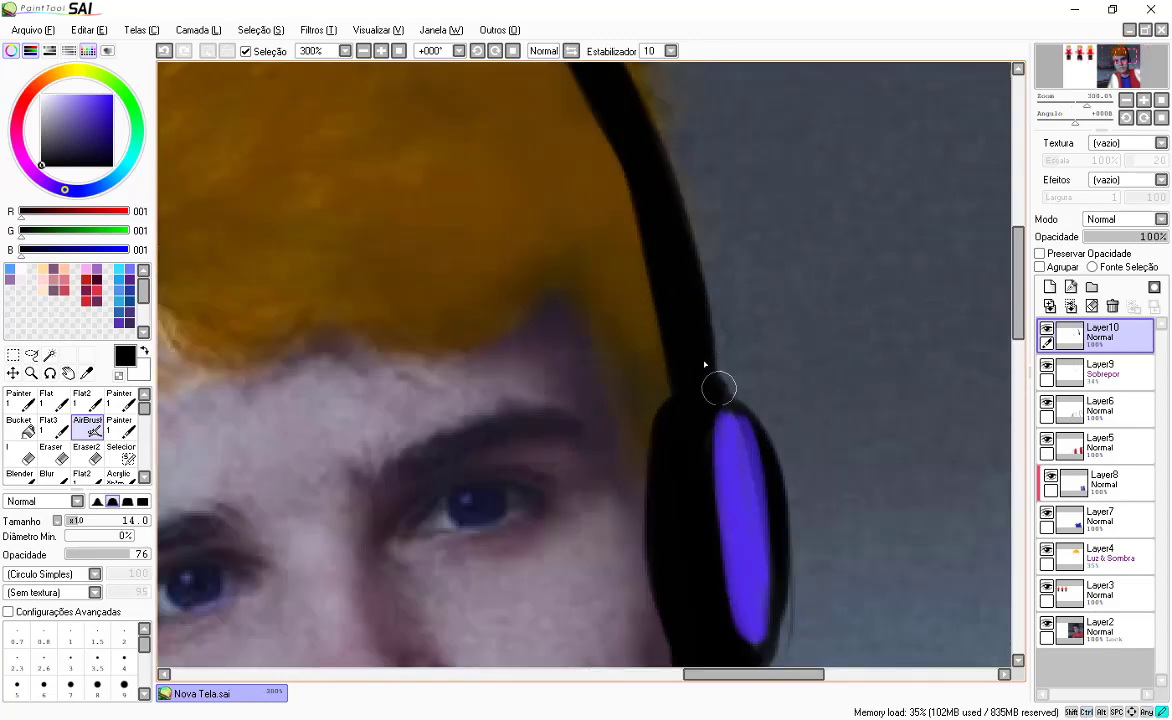
Step: Examine the whole recoloured portrait beside the skin reference at several zoom levels
{"action": "scroll", "coordinate": [770, 463], "scroll_direction": "down", "scroll_amount": 7}
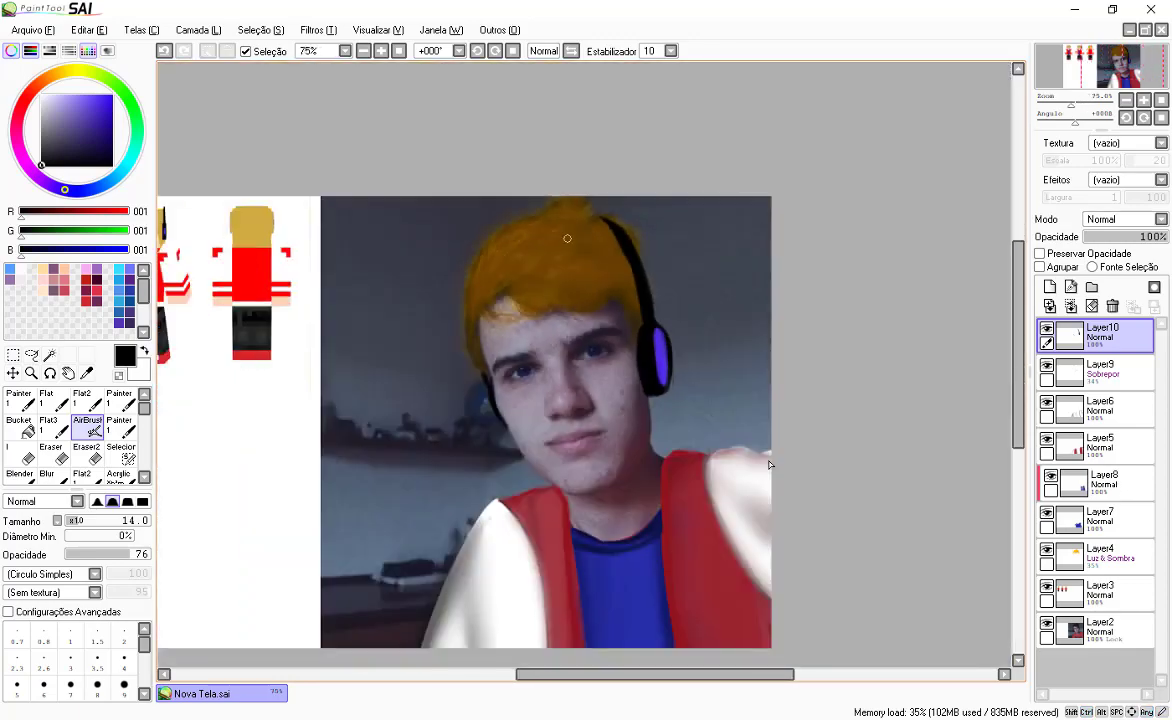
{"action": "scroll", "coordinate": [770, 463], "scroll_direction": "up", "scroll_amount": 2}
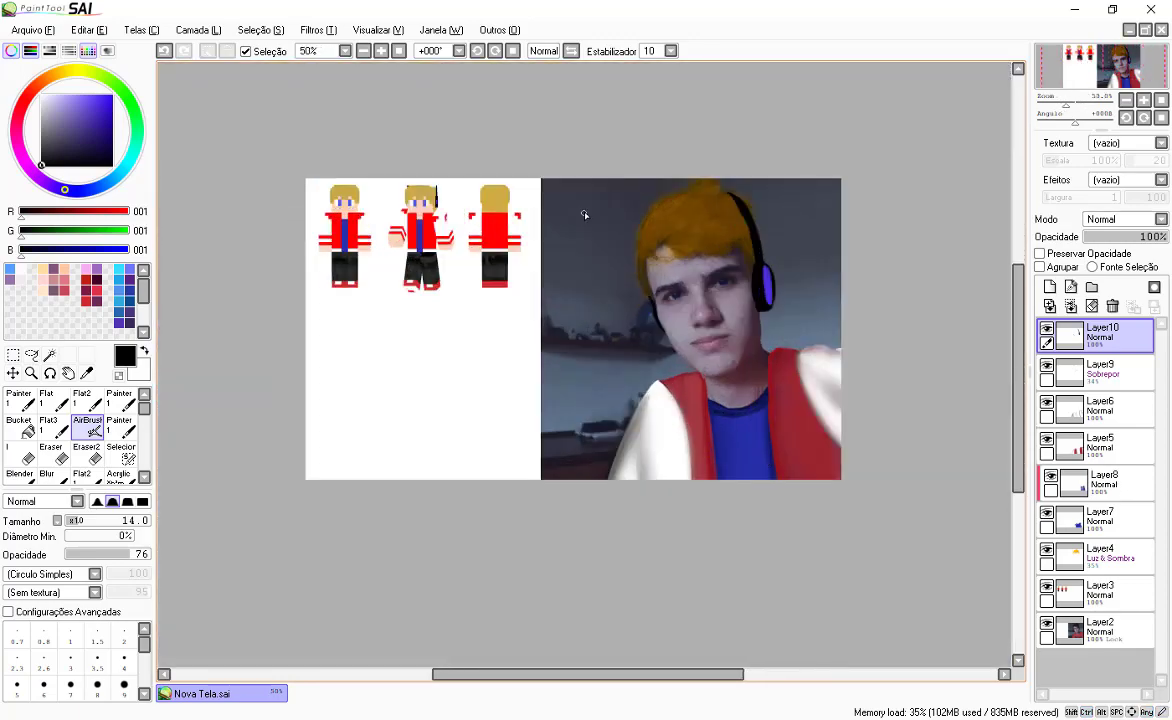
{"action": "scroll", "coordinate": [811, 316], "scroll_direction": "down", "scroll_amount": 1}
{"action": "scroll", "coordinate": [786, 344], "scroll_direction": "down", "scroll_amount": 1}
{"action": "scroll", "coordinate": [740, 300], "scroll_direction": "up", "scroll_amount": 2}
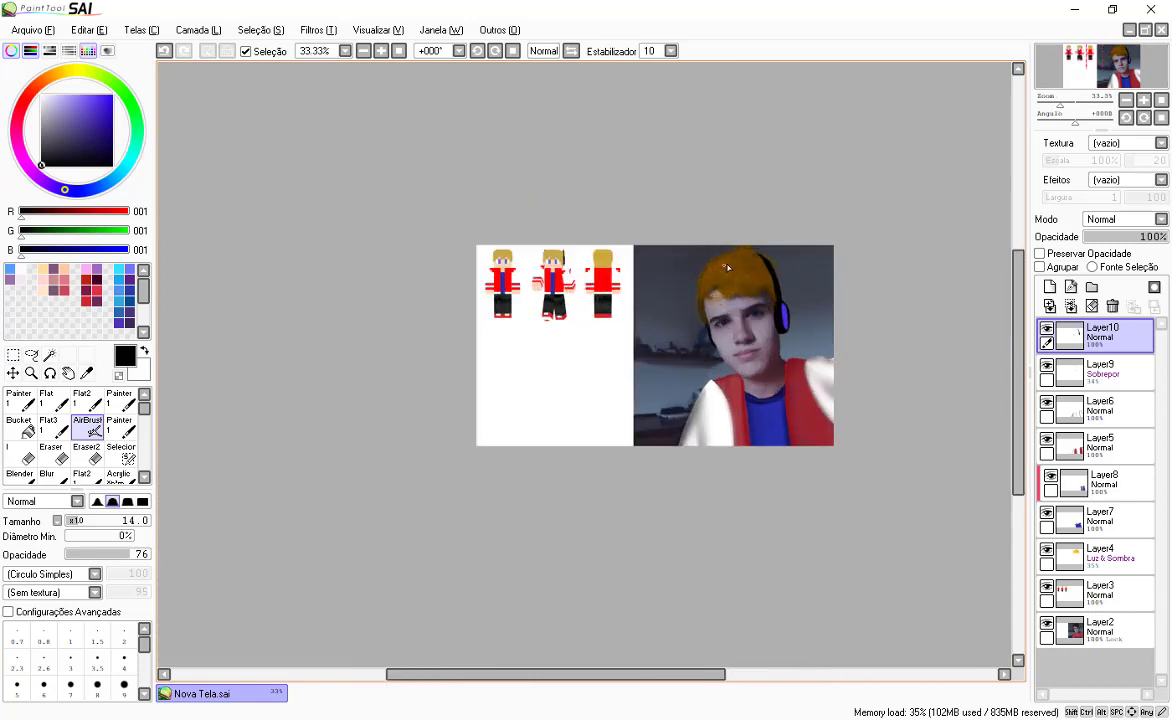
{"action": "scroll", "coordinate": [729, 330], "scroll_direction": "down", "scroll_amount": 2}
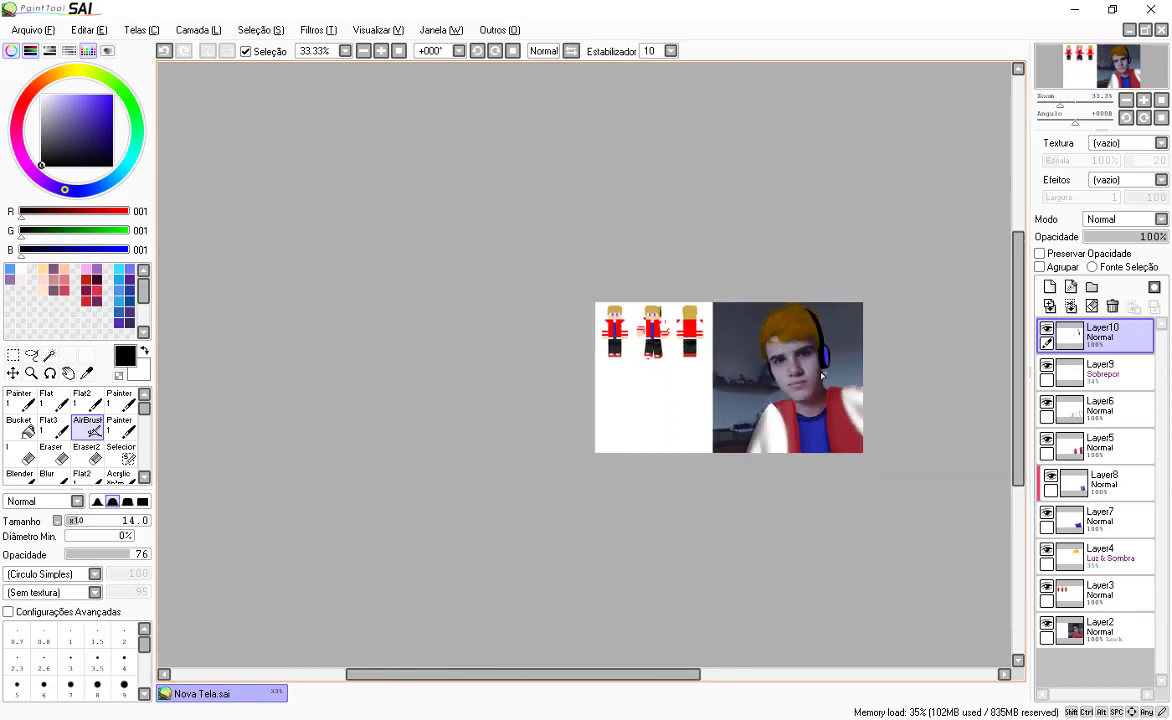
{"action": "scroll", "coordinate": [876, 361], "scroll_direction": "up", "scroll_amount": 4}
{"action": "scroll", "coordinate": [688, 406], "scroll_direction": "down", "scroll_amount": 1}
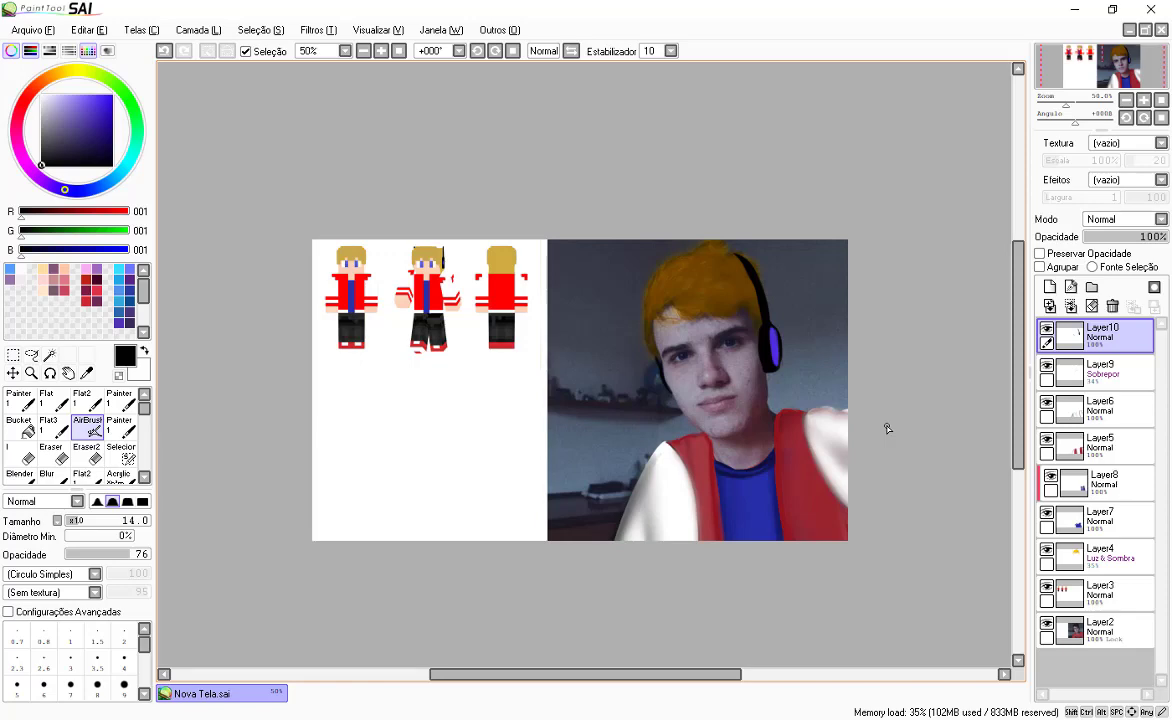
Step: Compare the portrait's painted hair, eyes, headphones, jacket and shirt with the skin reference, both close up and as a whole
{"action": "scroll", "coordinate": [885, 427], "scroll_direction": "down", "scroll_amount": 2}
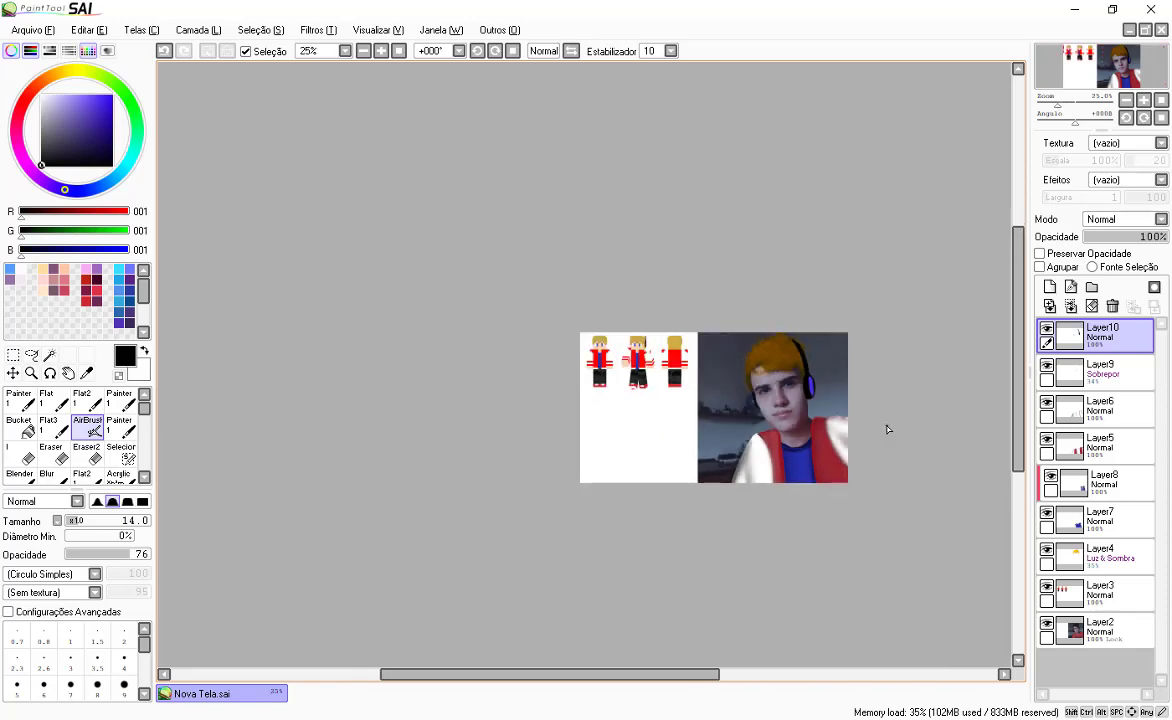
{"action": "scroll", "coordinate": [808, 366], "scroll_direction": "up", "scroll_amount": 2}
{"action": "scroll", "coordinate": [790, 410], "scroll_direction": "up", "scroll_amount": 1}
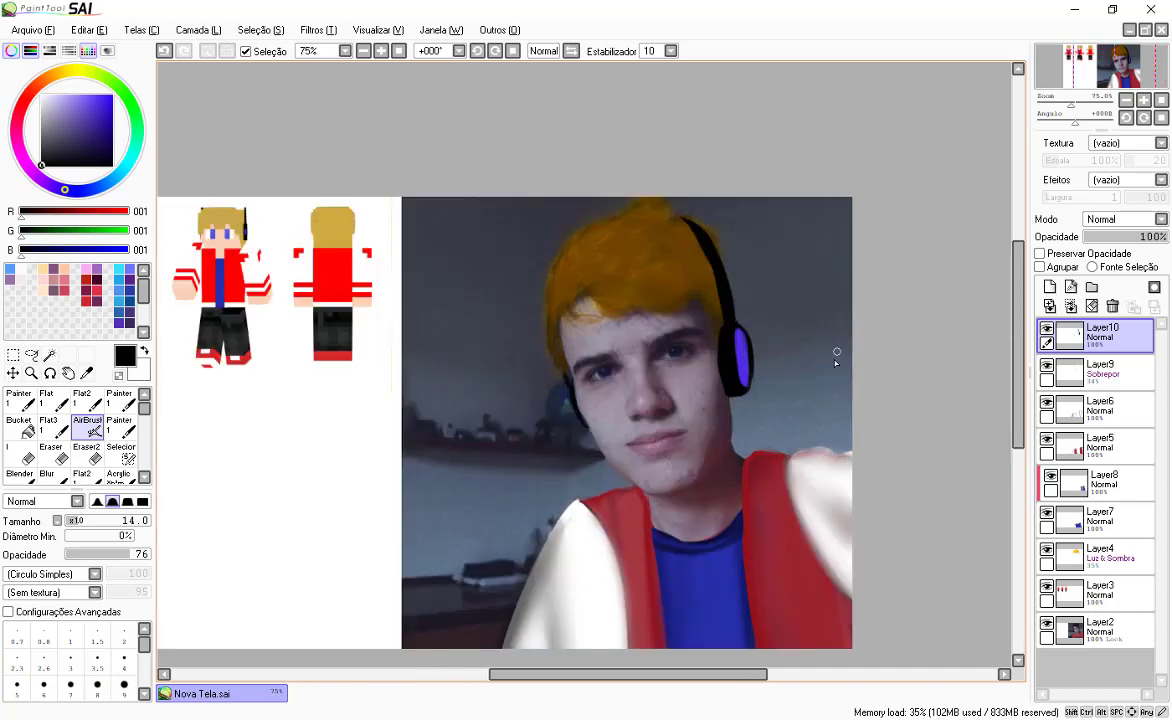
{"action": "scroll", "coordinate": [717, 413], "scroll_direction": "down", "scroll_amount": 1}
{"action": "scroll", "coordinate": [788, 445], "scroll_direction": "up", "scroll_amount": 1}
{"action": "scroll", "coordinate": [777, 424], "scroll_direction": "up", "scroll_amount": 1}
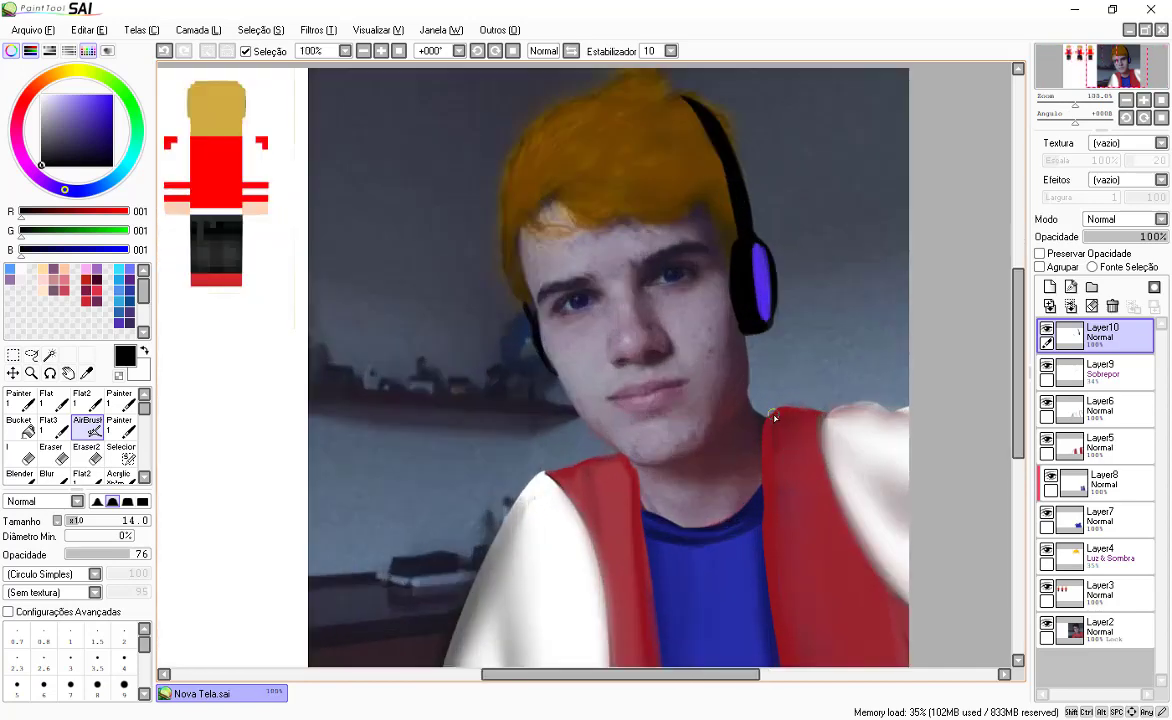
{"action": "scroll", "coordinate": [774, 418], "scroll_direction": "down", "scroll_amount": 1}
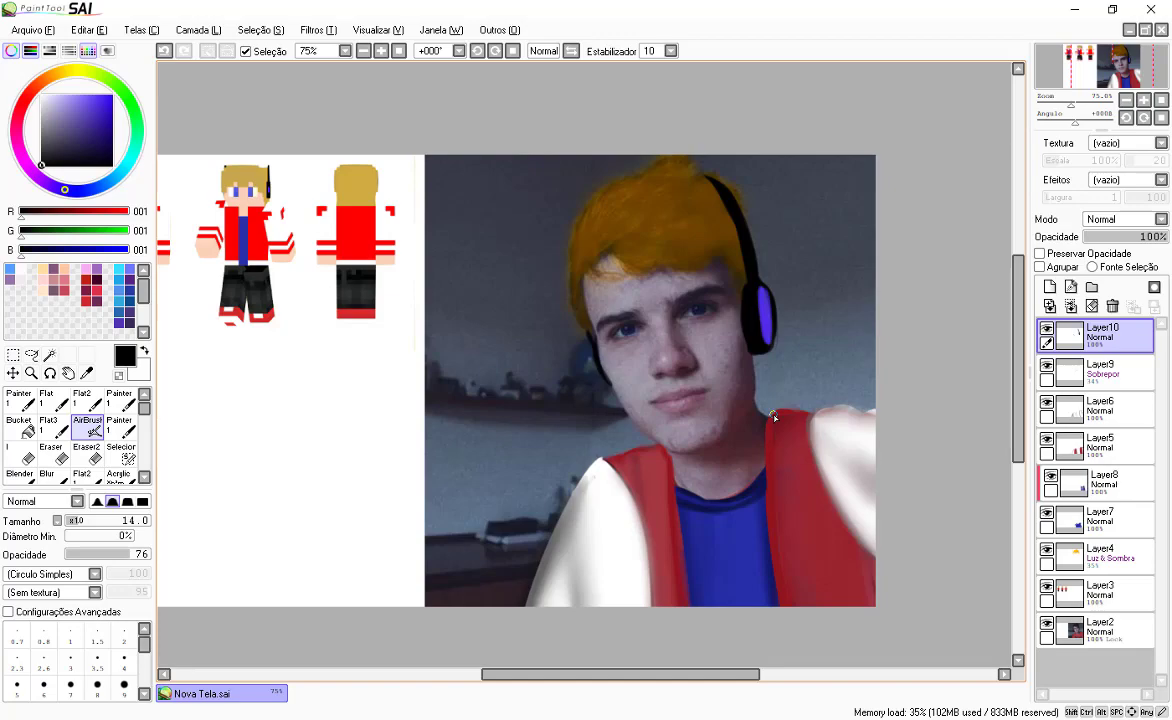
{"action": "scroll", "coordinate": [630, 348], "scroll_direction": "down", "scroll_amount": 2}
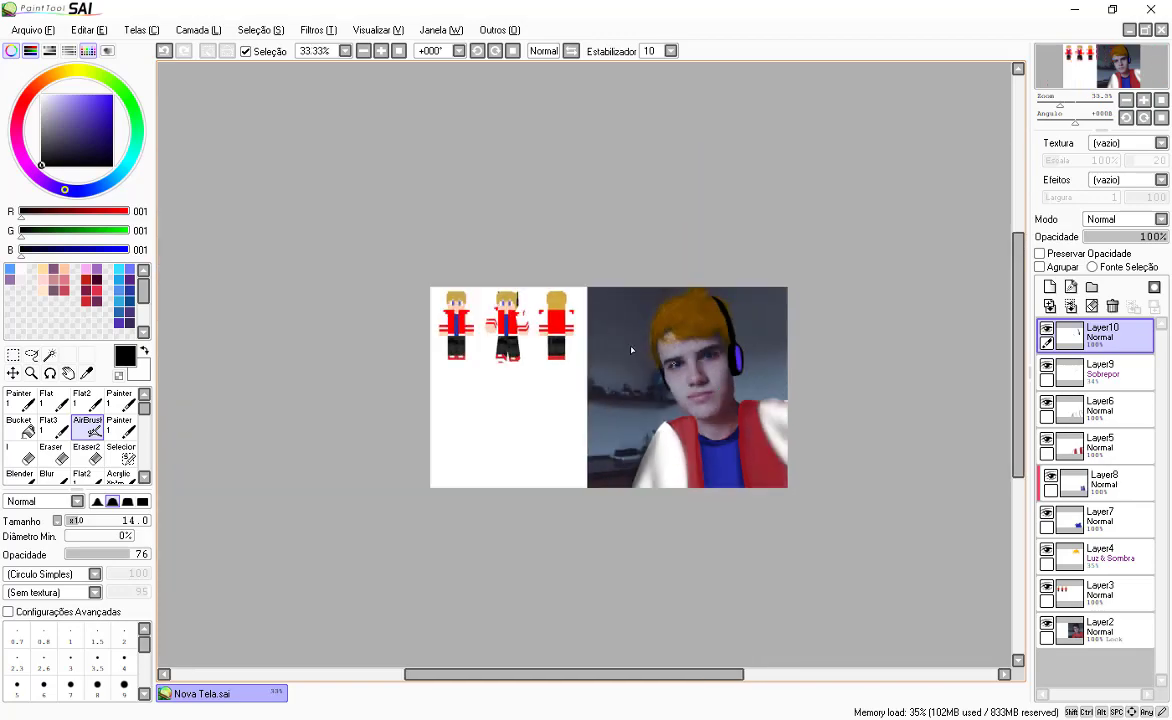
{"action": "scroll", "coordinate": [630, 348], "scroll_direction": "up", "scroll_amount": 1}
{"action": "scroll", "coordinate": [700, 400], "scroll_direction": "up", "scroll_amount": 1}
{"action": "scroll", "coordinate": [700, 400], "scroll_direction": "down", "scroll_amount": 1}
{"action": "scroll", "coordinate": [933, 463], "scroll_direction": "up", "scroll_amount": 1}
{"action": "scroll", "coordinate": [910, 472], "scroll_direction": "down", "scroll_amount": 2}
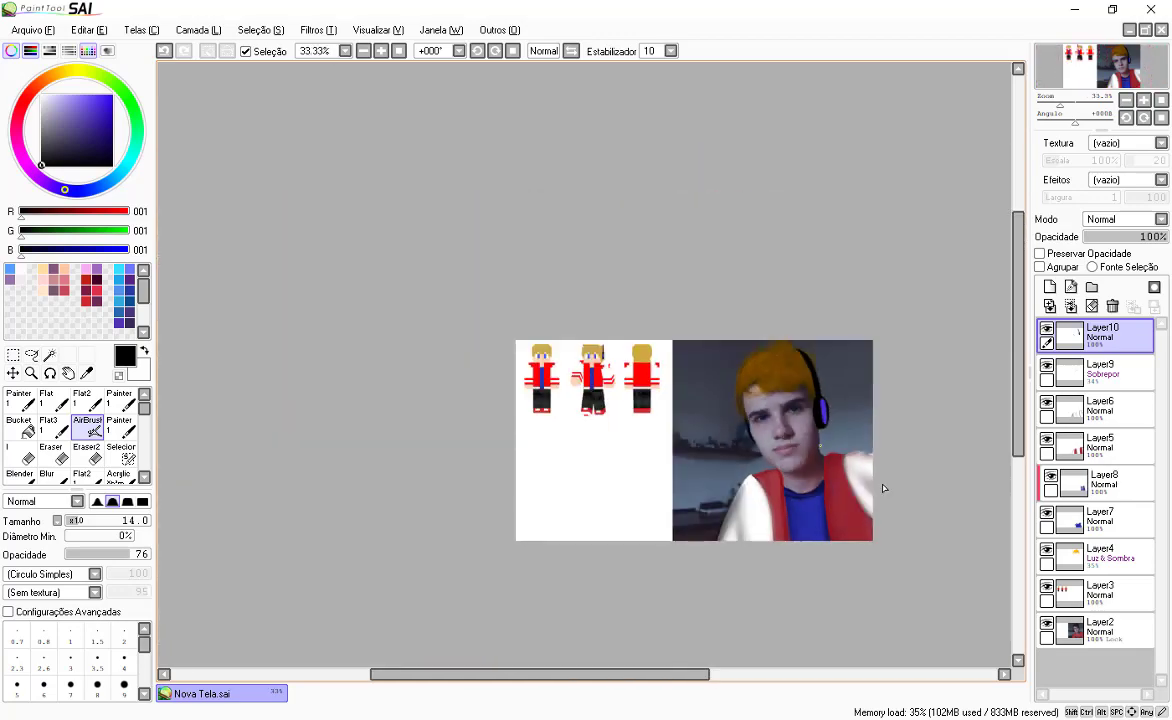
{"action": "scroll", "coordinate": [884, 480], "scroll_direction": "up", "scroll_amount": 1}
{"action": "scroll", "coordinate": [870, 486], "scroll_direction": "up", "scroll_amount": 1}
{"action": "scroll", "coordinate": [723, 393], "scroll_direction": "down", "scroll_amount": 1}
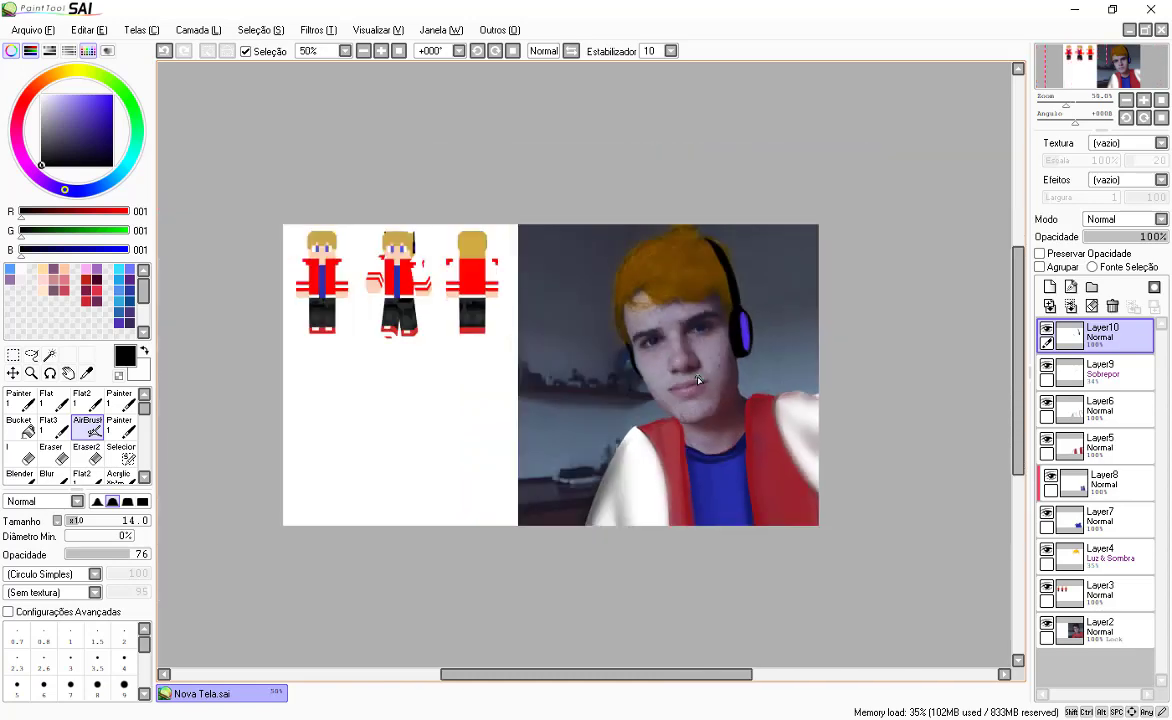
{"action": "scroll", "coordinate": [698, 380], "scroll_direction": "up", "scroll_amount": 2}
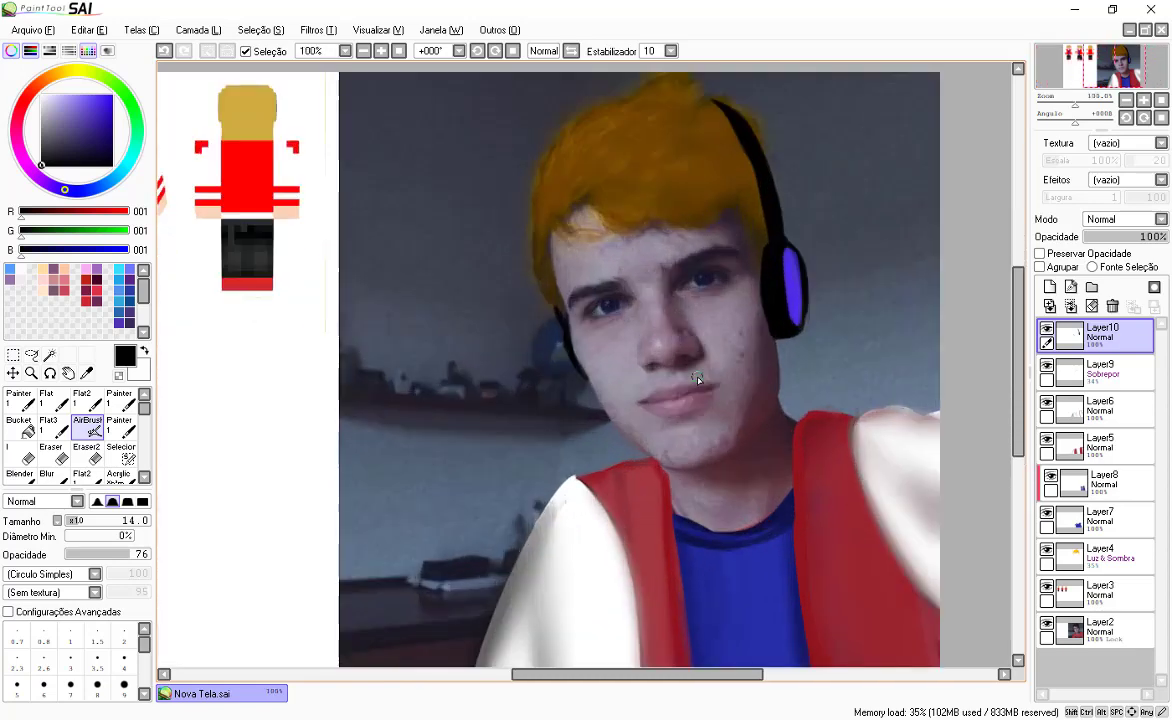
{"action": "scroll", "coordinate": [698, 380], "scroll_direction": "down", "scroll_amount": 1}
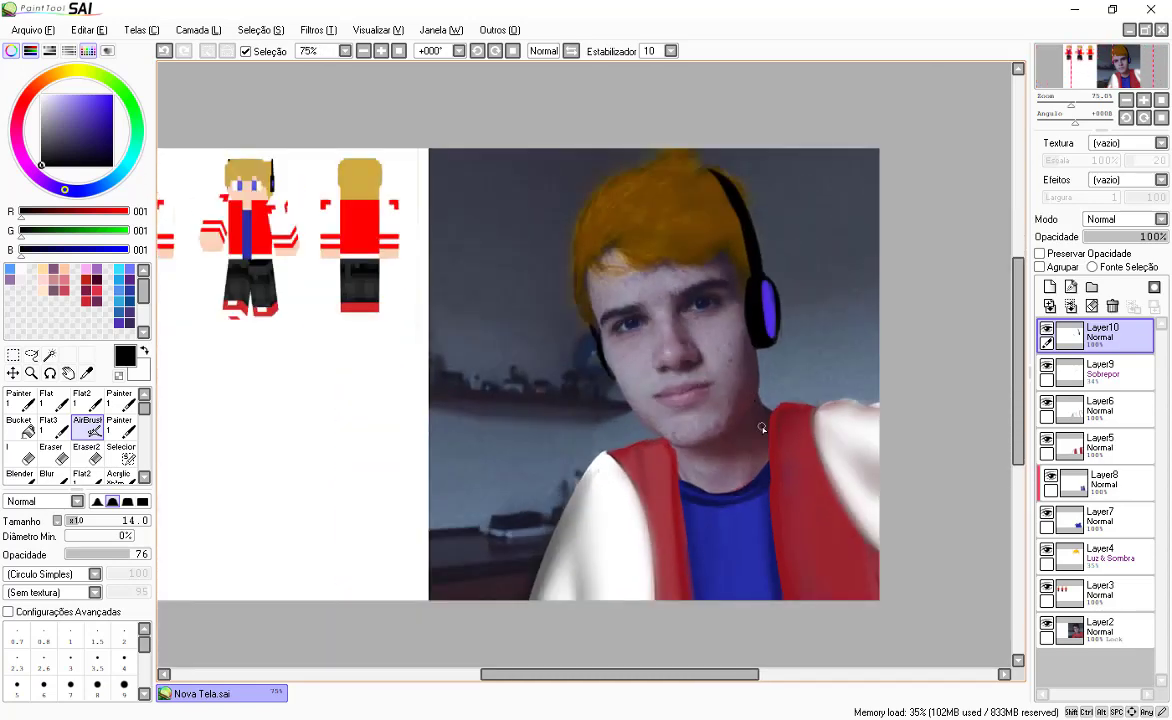